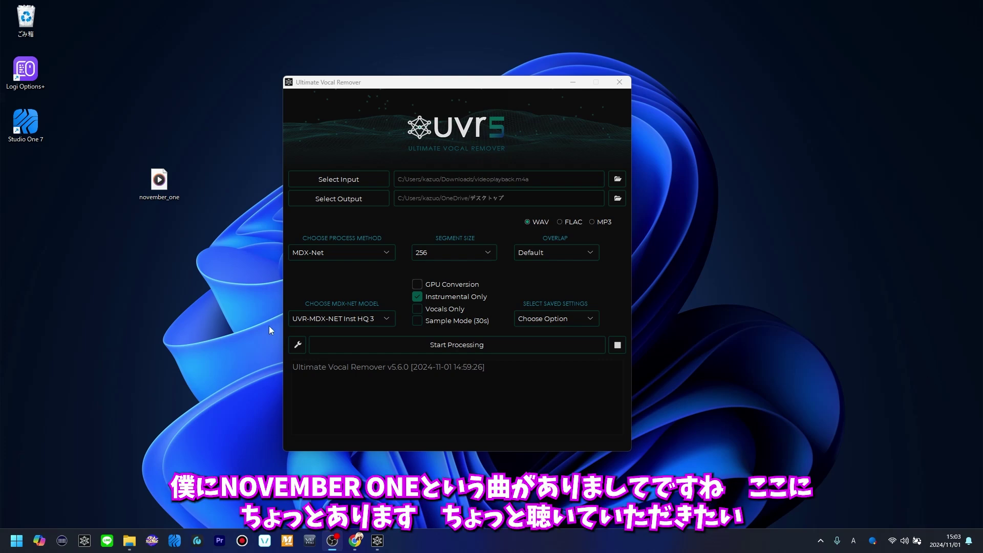
# Step: Play the november_one song from the desktop in Media Player and adjust its volume, ending at about 8
pyautogui.doubleClick(160, 180)
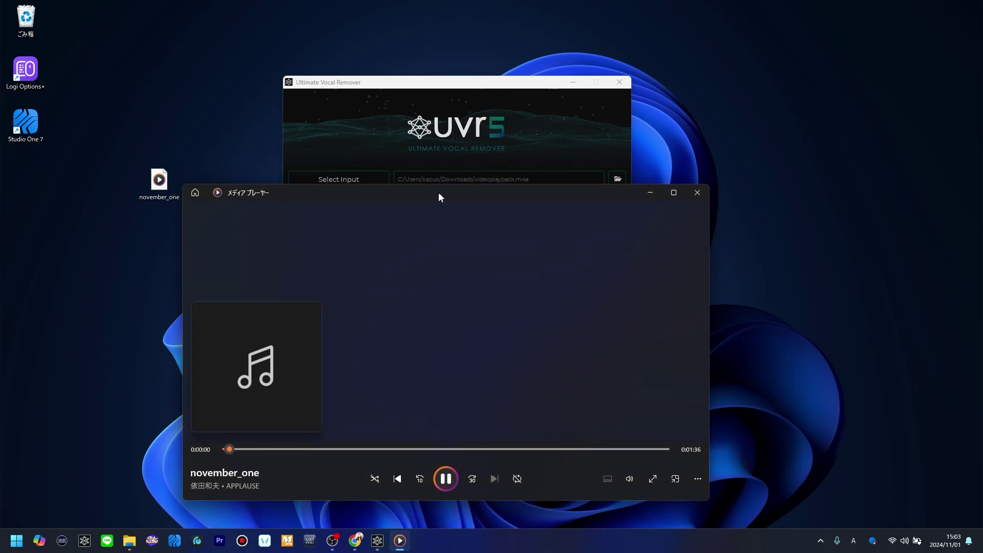
pyautogui.moveTo(439, 192); pyautogui.dragTo(424, 194)
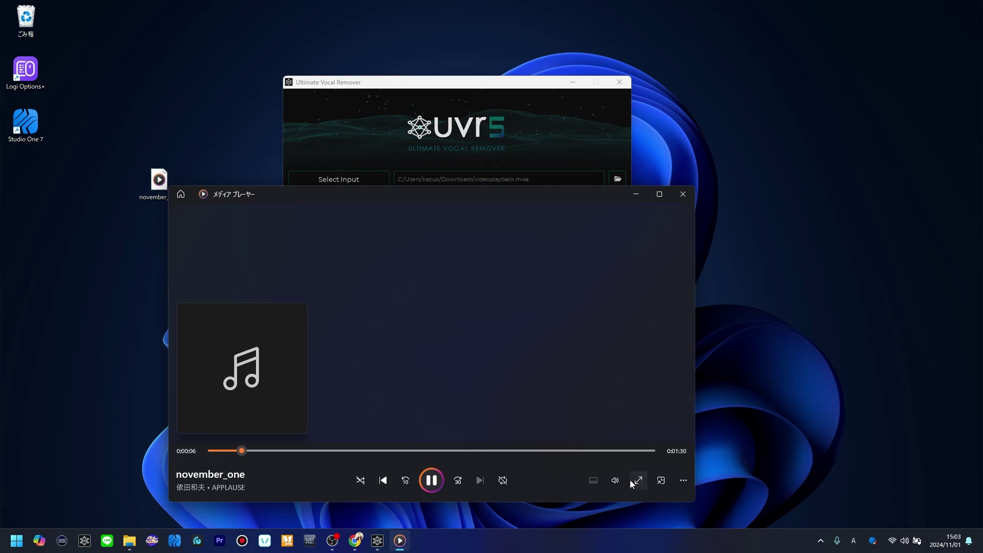
pyautogui.click(615, 480)
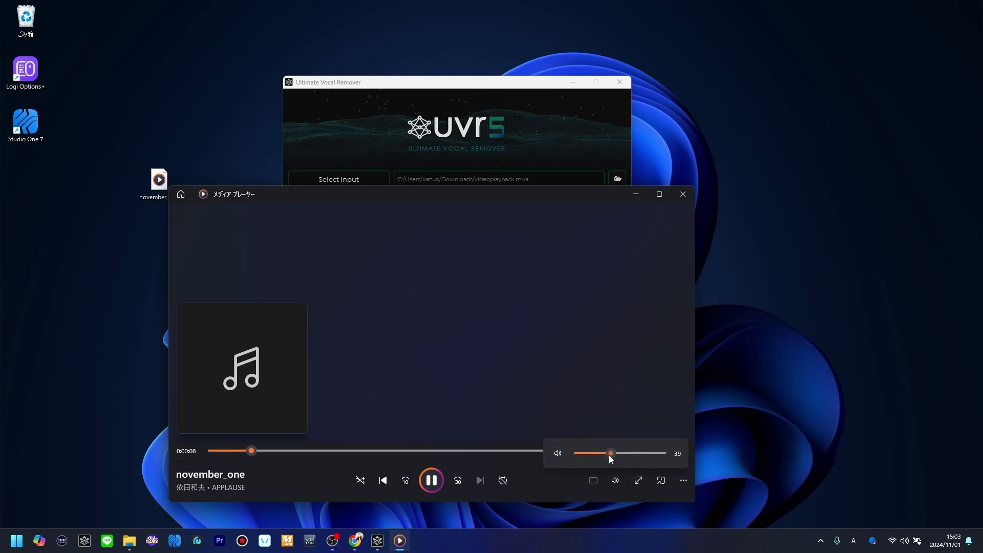
pyautogui.moveTo(610, 457)
pyautogui.mouseDown()
pyautogui.moveTo(583, 461)
pyautogui.moveTo(617, 462)
pyautogui.mouseUp()
pyautogui.click(622, 452)
pyautogui.moveTo(622, 452); pyautogui.dragTo(626, 453)
pyautogui.moveTo(625, 454); pyautogui.dragTo(586, 453)
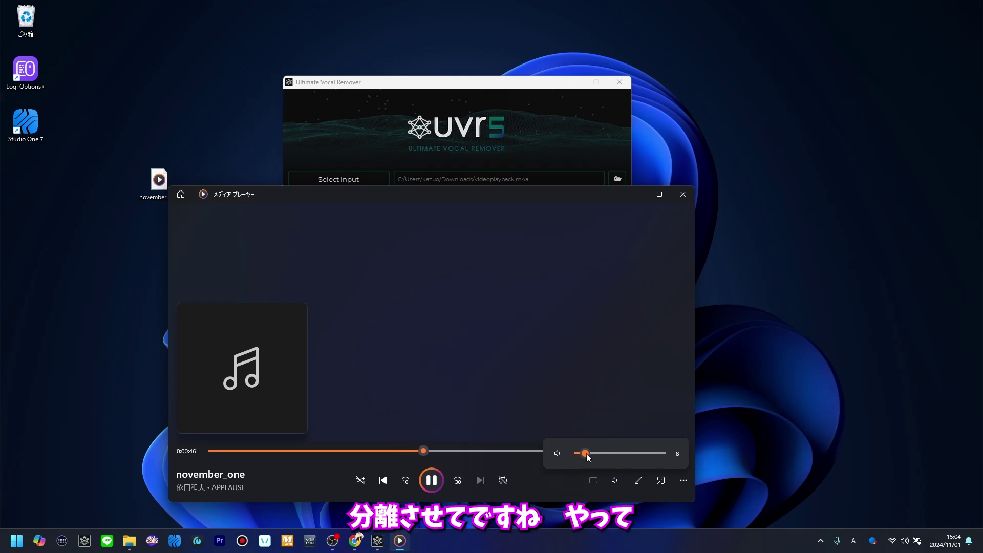
pyautogui.moveTo(587, 453); pyautogui.dragTo(584, 455)
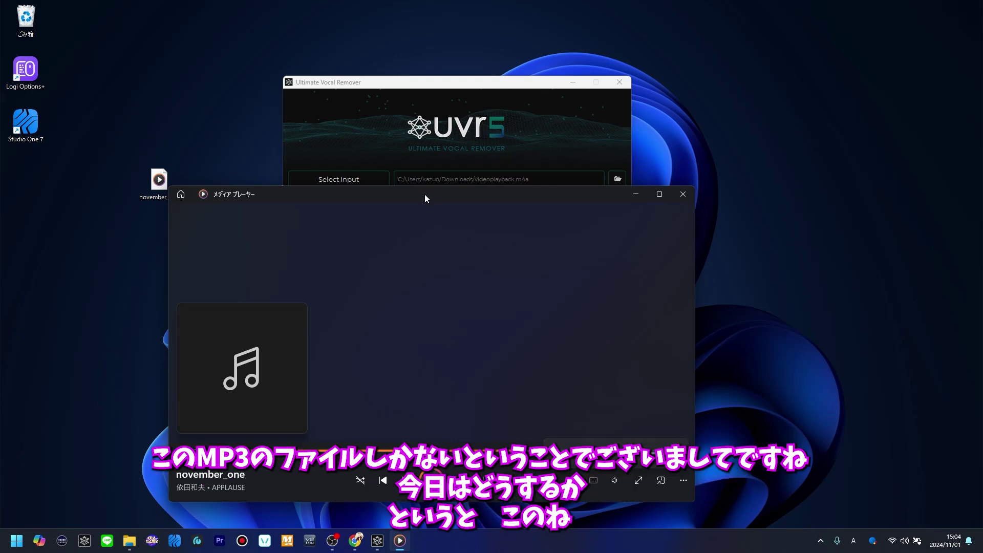
# Step: Stop and close the november_one playback, and reposition the Ultimate Vocal Remover window beside the desktop icons
pyautogui.moveTo(441, 191); pyautogui.dragTo(923, 192)
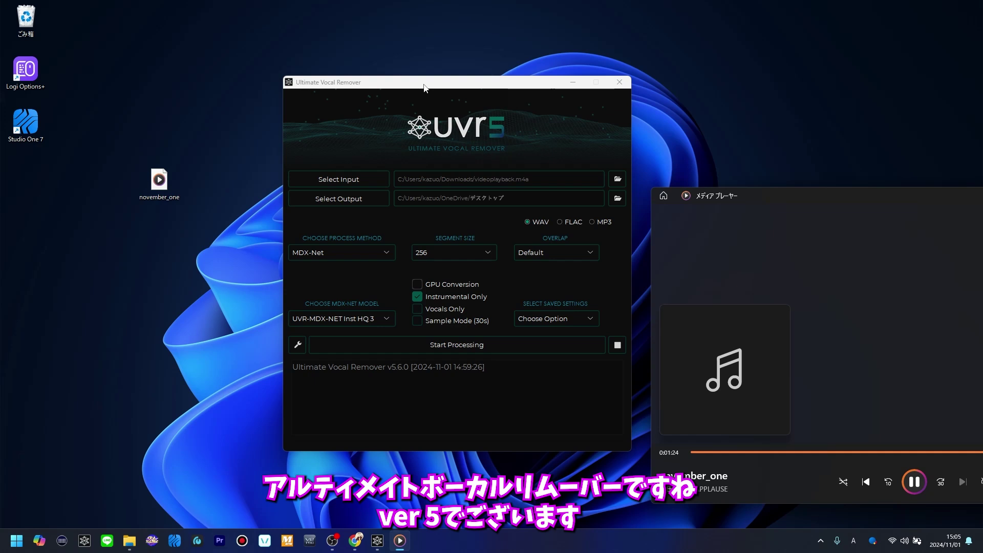
pyautogui.moveTo(423, 88); pyautogui.dragTo(391, 90)
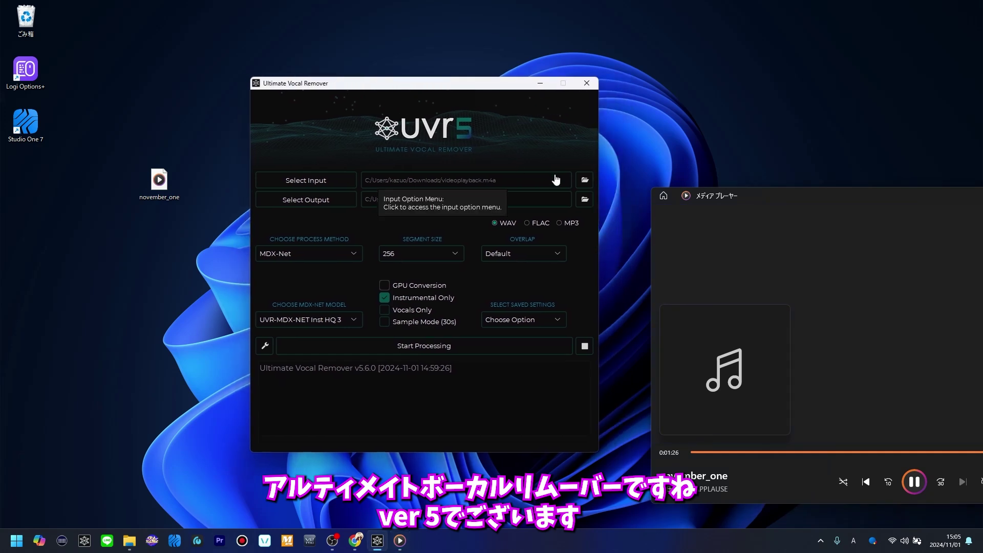
pyautogui.click(915, 482)
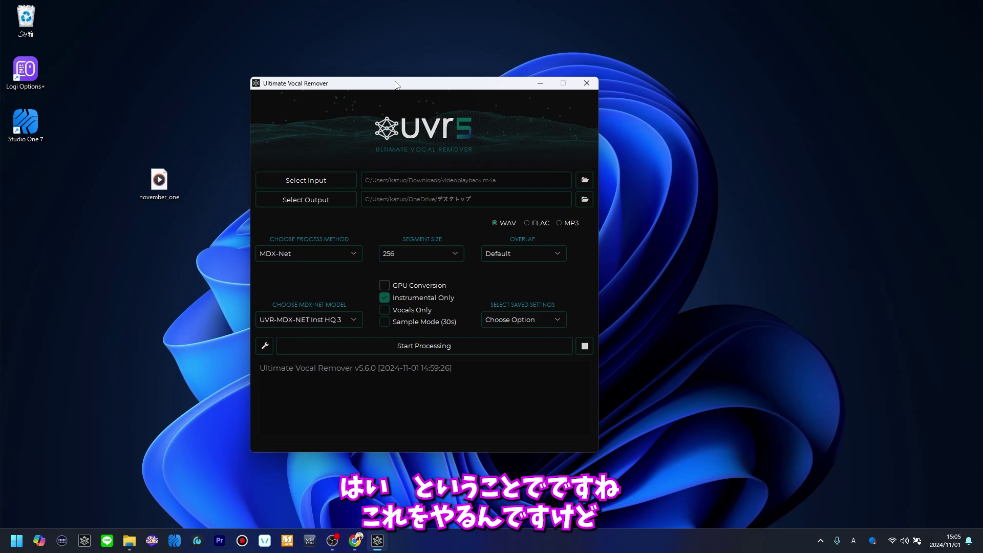
pyautogui.moveTo(391, 85); pyautogui.dragTo(452, 81)
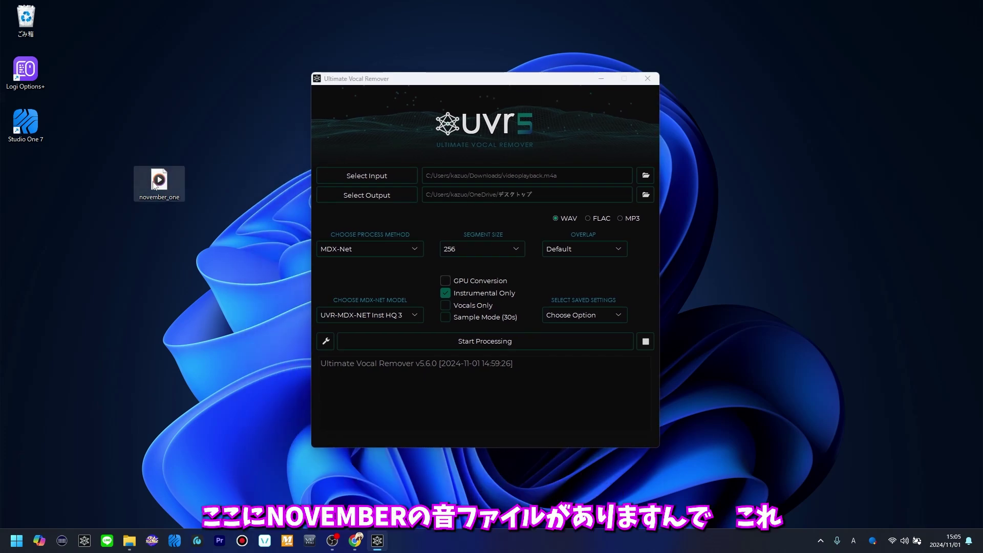
# Step: Load the desktop file november_one as the input audio and process it with Instrumental Only
pyautogui.click(161, 185)
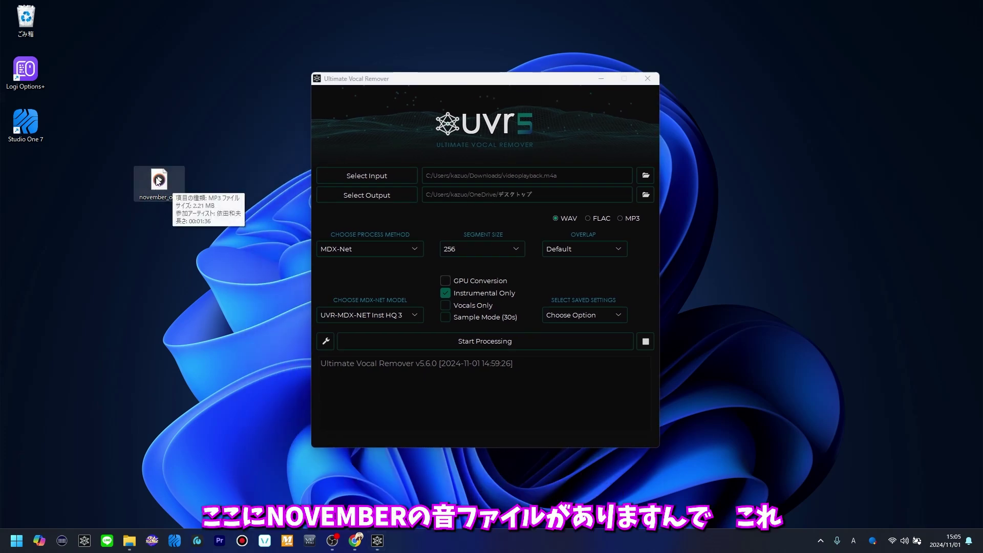
pyautogui.click(374, 176)
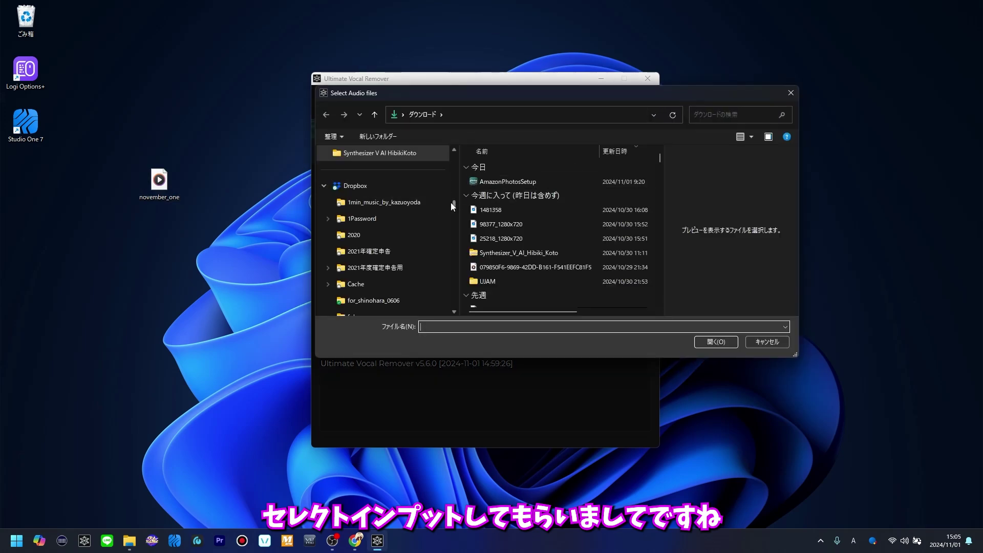
pyautogui.scroll(3, 451, 202)
pyautogui.scroll(2, 450, 169)
pyautogui.click(380, 222)
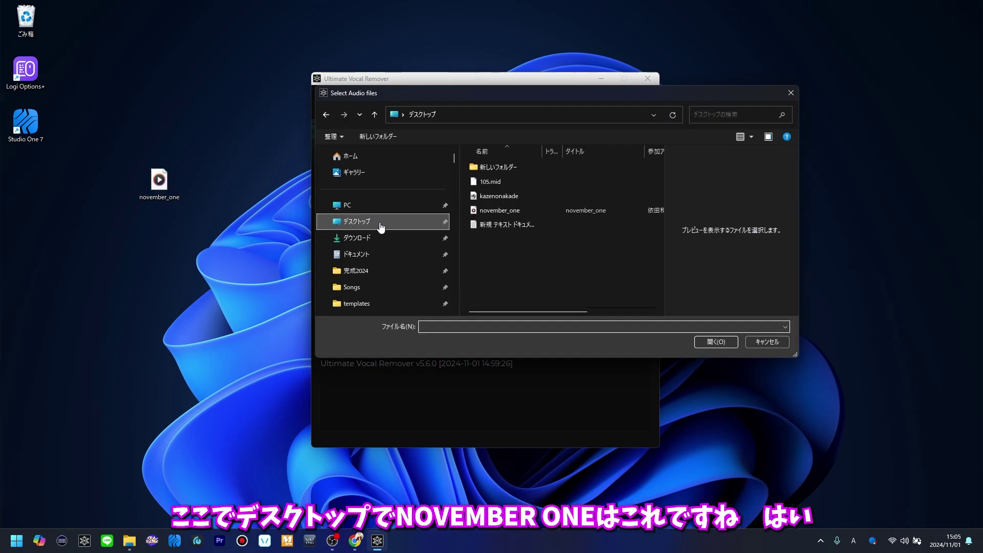
pyautogui.click(510, 211)
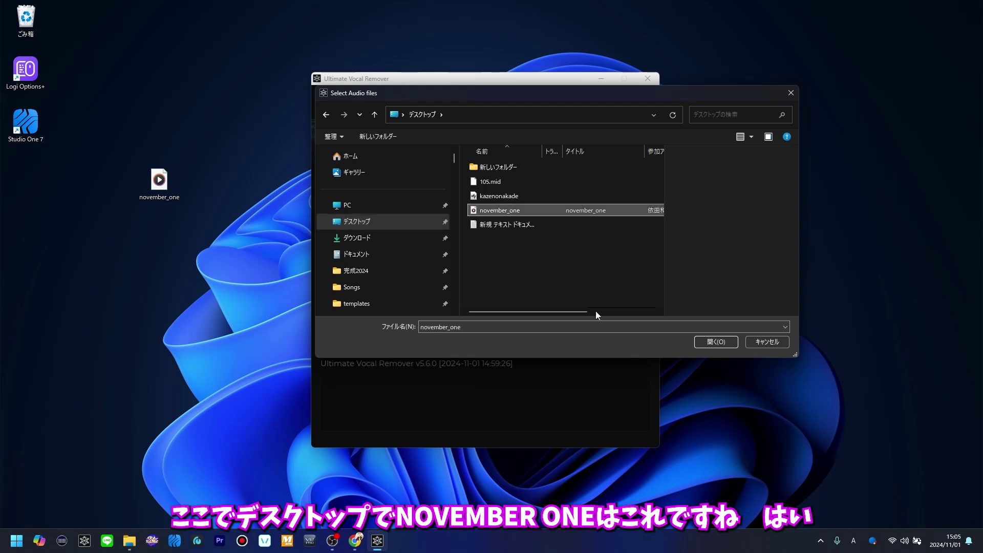
pyautogui.click(705, 340)
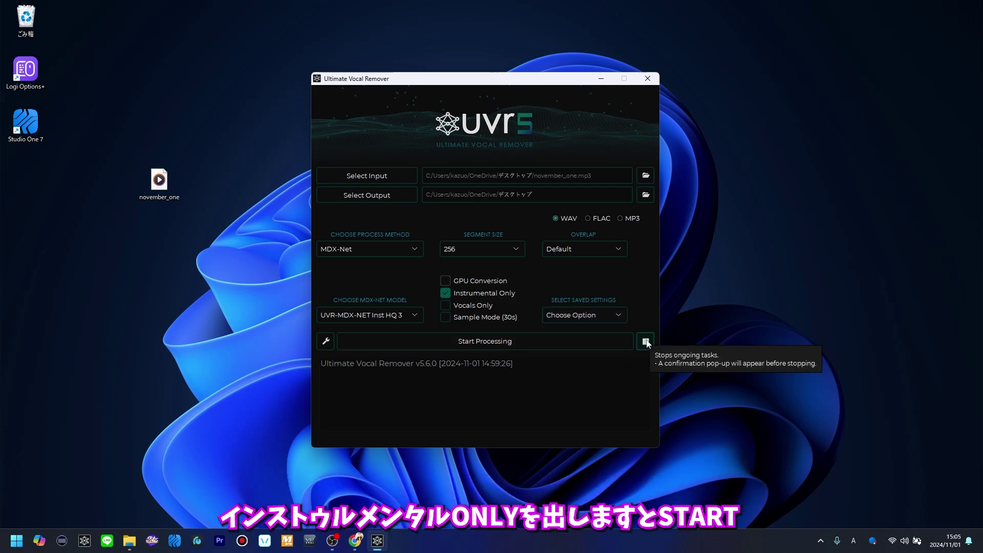
pyautogui.click(476, 342)
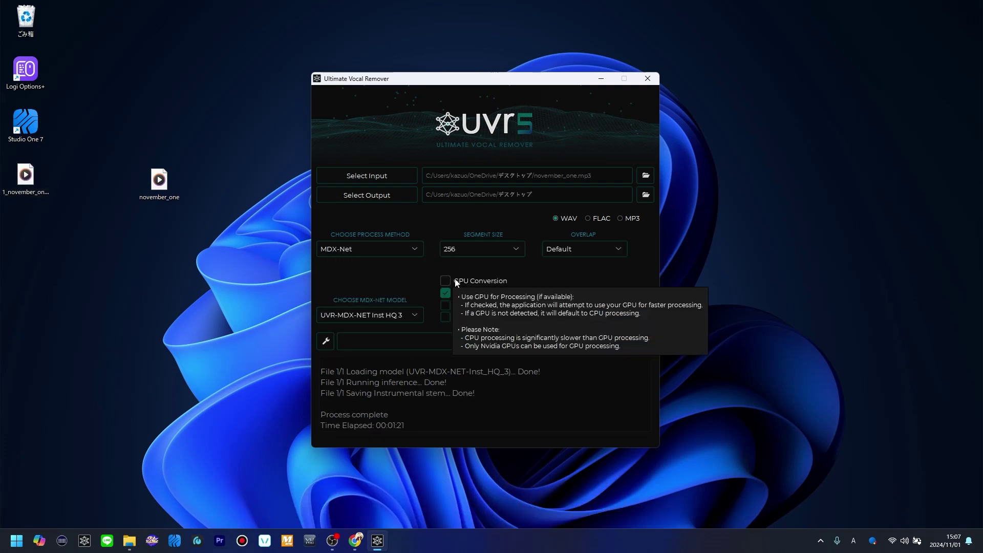
# Step: Process november_one again with Vocals Only, and close Ultimate Vocal Remover
pyautogui.click(445, 305)
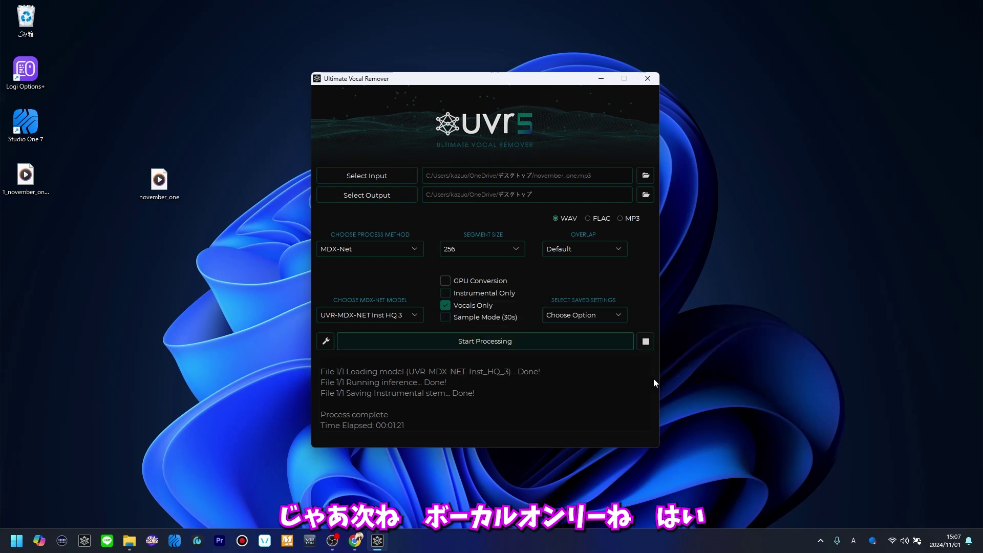
pyautogui.click(549, 343)
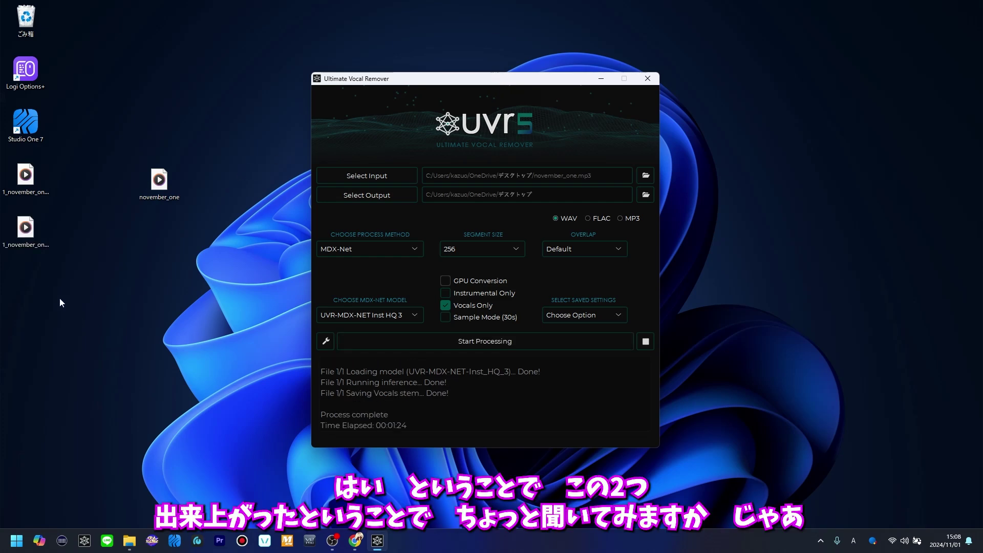
pyautogui.click(648, 78)
# Step: Listen to 1_november_one_(Instrumental) in Media Player, raising the volume to about 66 and lowering it again before closing the player
pyautogui.doubleClick(26, 176)
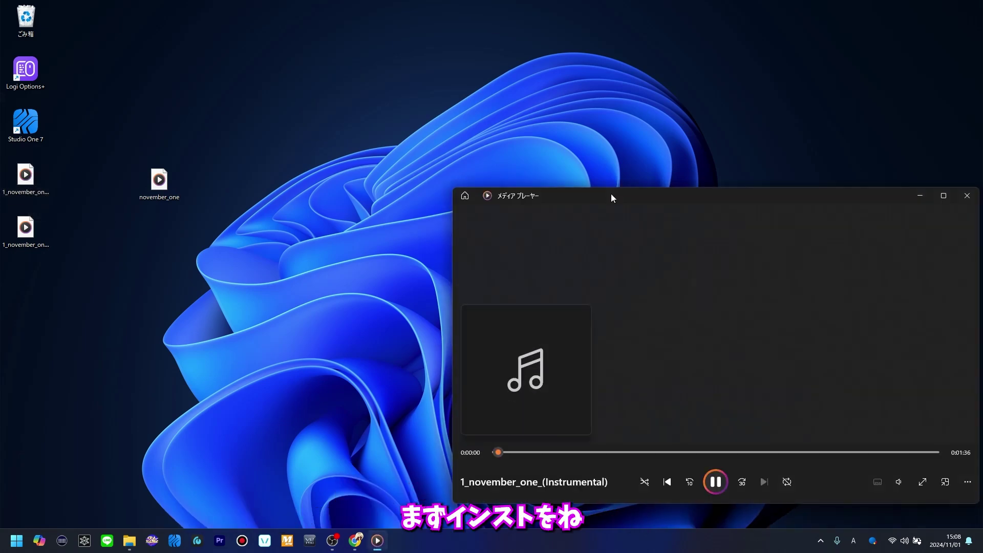
pyautogui.moveTo(611, 194); pyautogui.dragTo(415, 127)
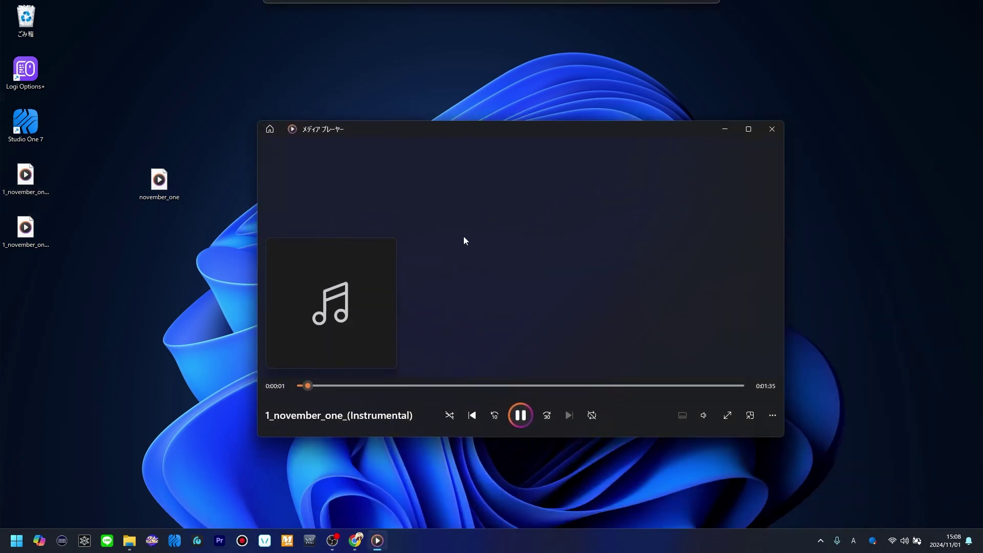
pyautogui.click(702, 417)
pyautogui.moveTo(692, 389); pyautogui.dragTo(717, 388)
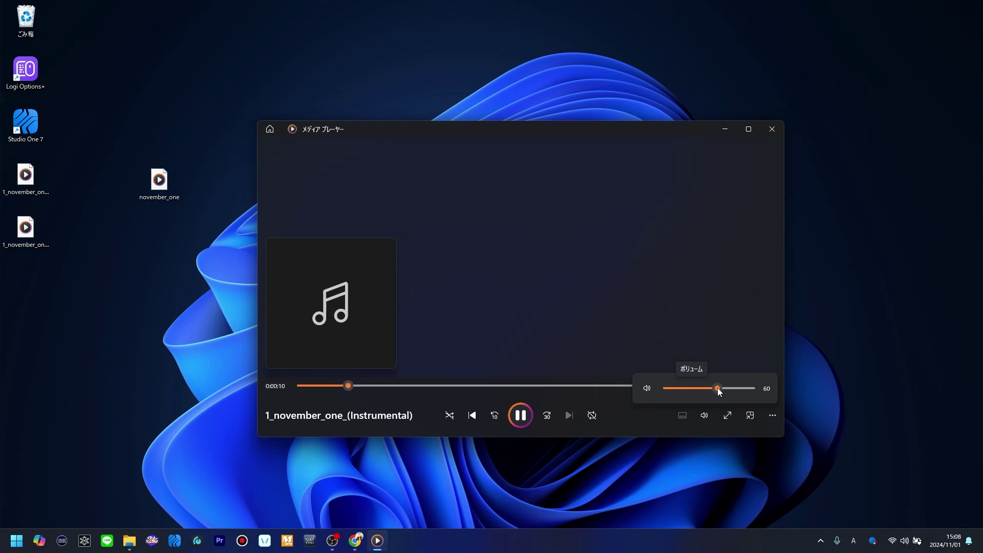
pyautogui.moveTo(718, 388)
pyautogui.mouseDown()
pyautogui.moveTo(673, 387)
pyautogui.moveTo(722, 389)
pyautogui.mouseUp()
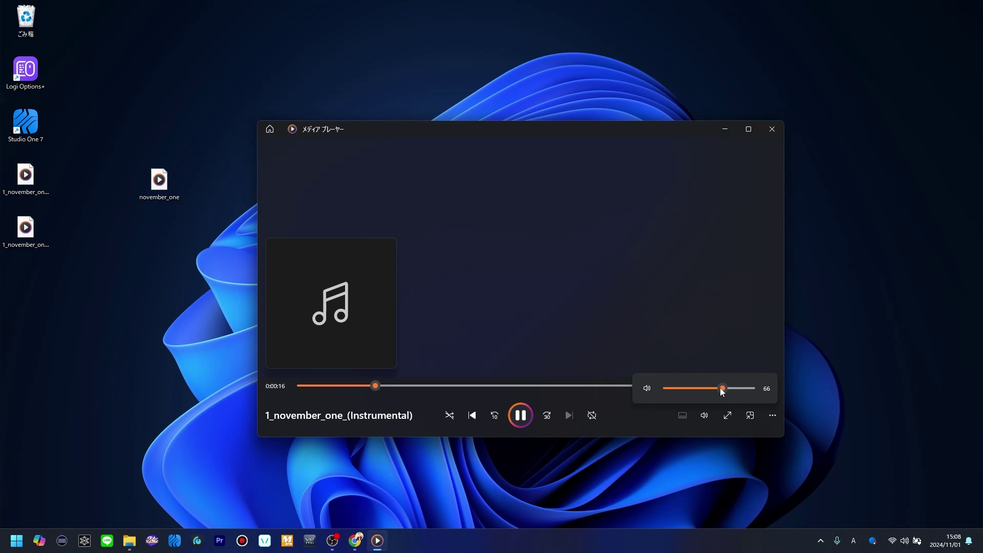
pyautogui.moveTo(723, 389)
pyautogui.mouseDown()
pyautogui.moveTo(659, 389)
pyautogui.moveTo(722, 391)
pyautogui.mouseUp()
pyautogui.moveTo(725, 390); pyautogui.dragTo(690, 392)
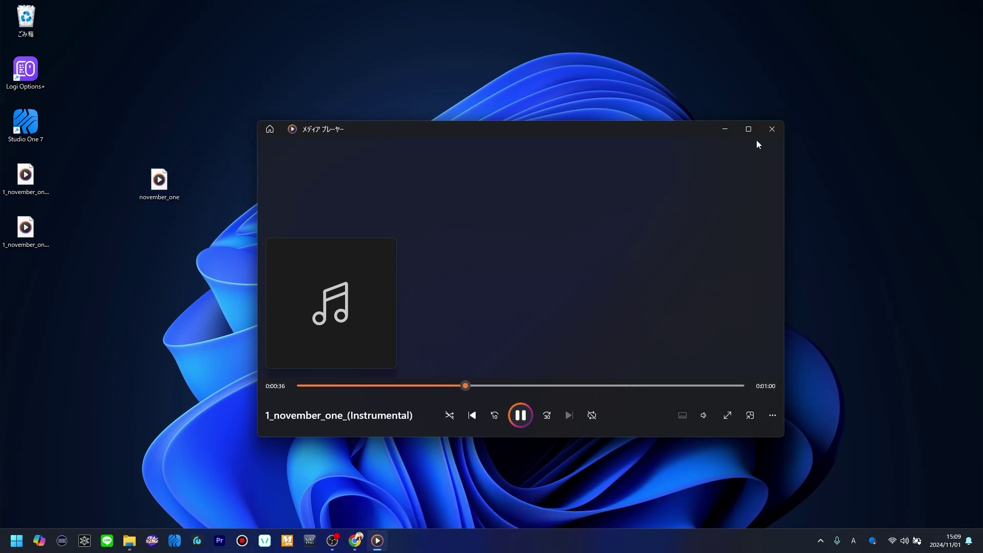
pyautogui.click(774, 130)
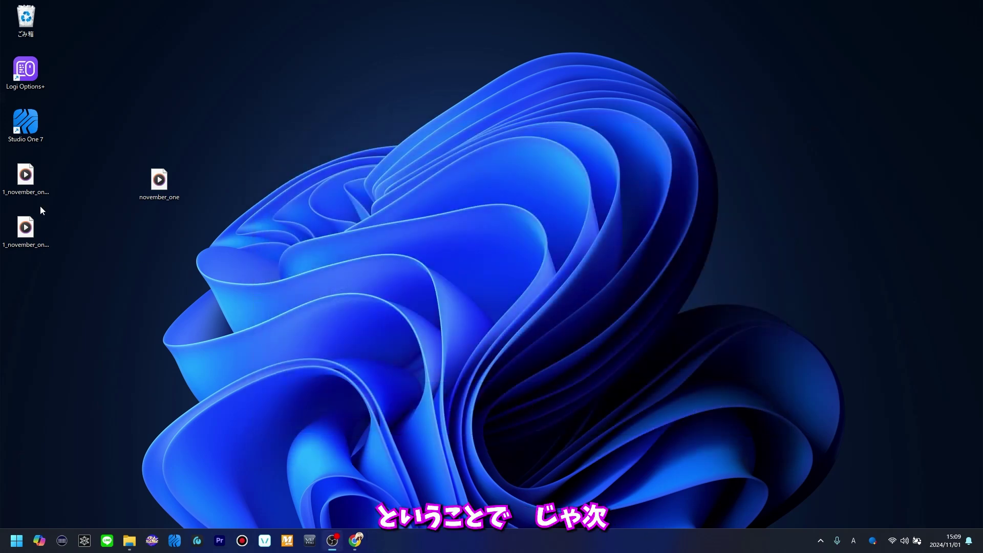
# Step: Play 1_november_one_(Vocals) from about 0:18 with the volume raised to about 52 or slightly more
pyautogui.doubleClick(25, 229)
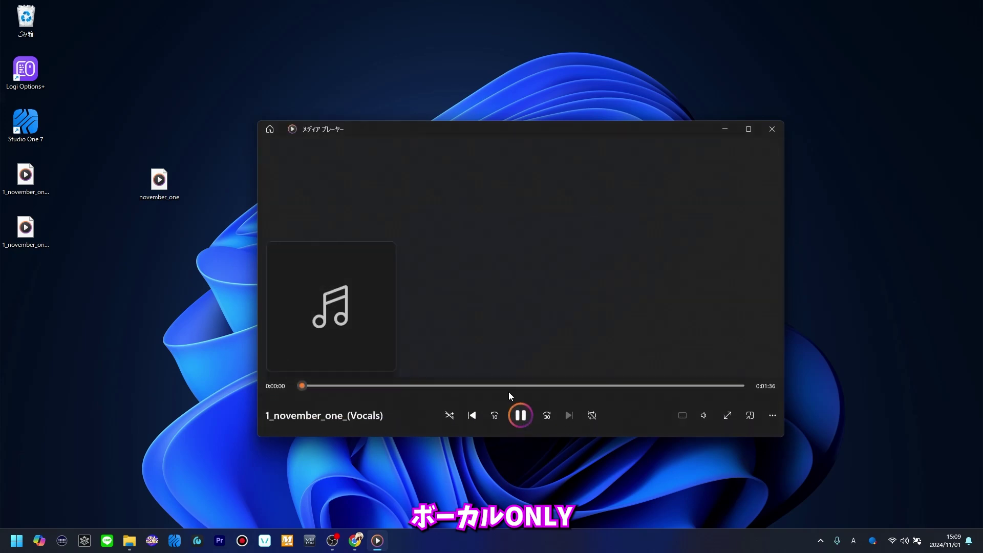
pyautogui.click(706, 393)
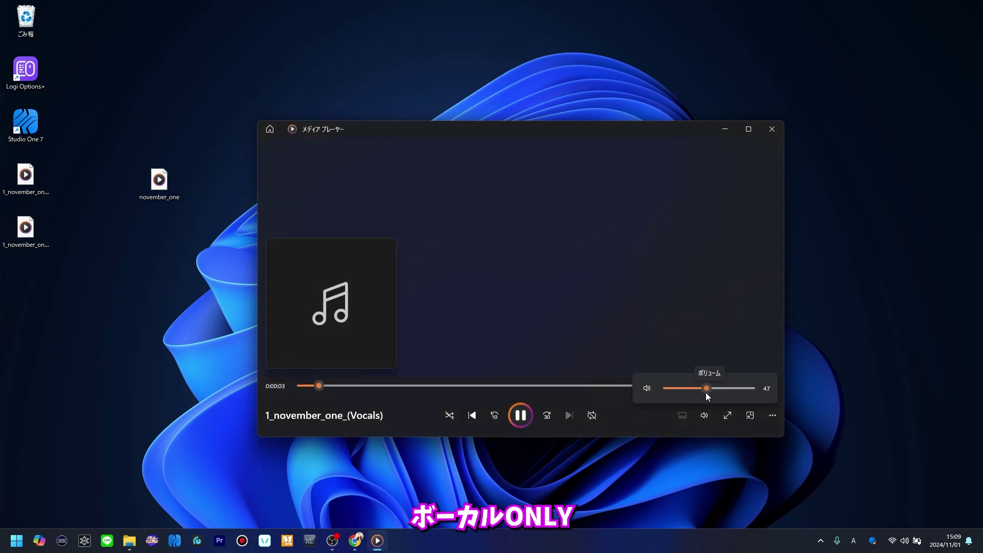
pyautogui.click(384, 386)
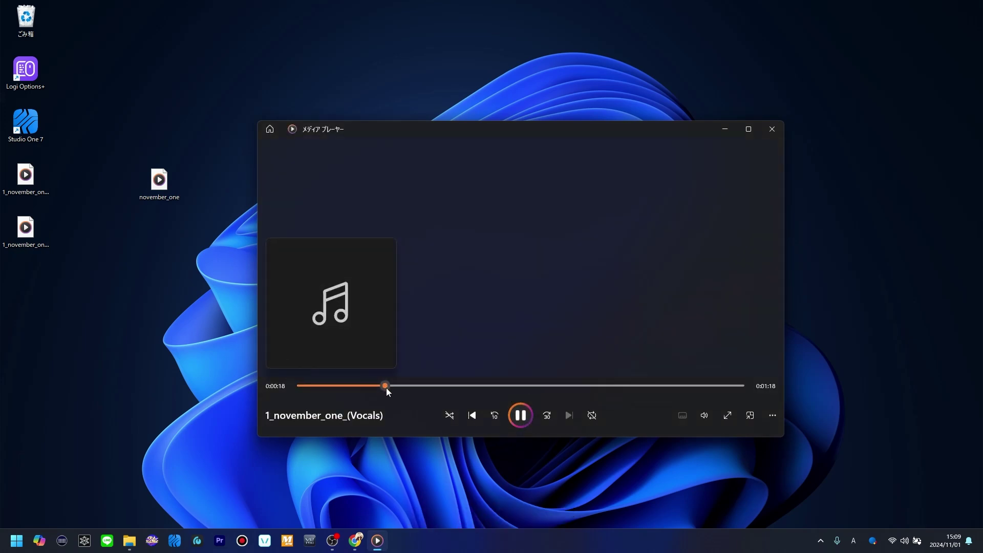
pyautogui.click(705, 416)
pyautogui.click(711, 388)
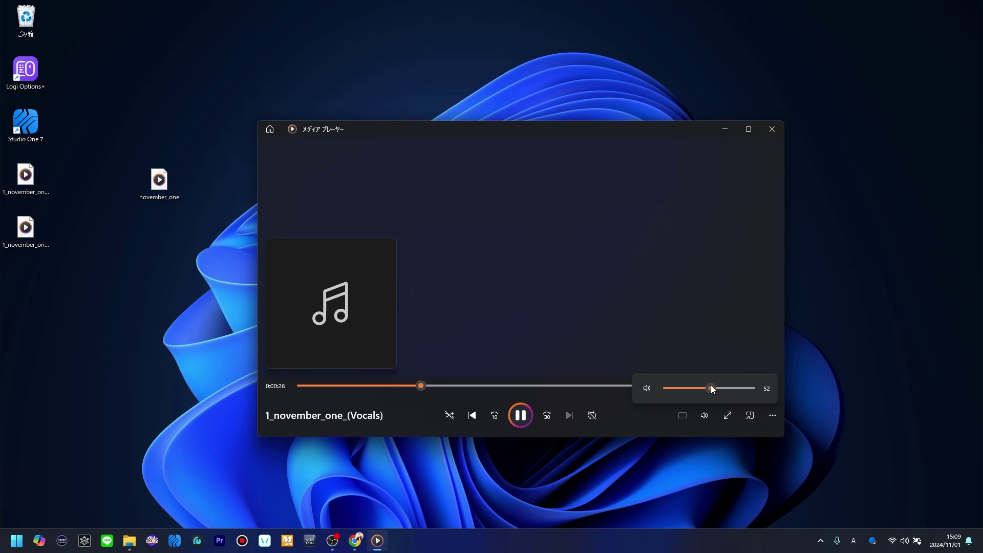
pyautogui.moveTo(711, 386); pyautogui.dragTo(717, 386)
# Step: Listen on while varying the vocal playback volume between about 11 and 58, and close the player after pausing
pyautogui.moveTo(714, 388); pyautogui.dragTo(683, 386)
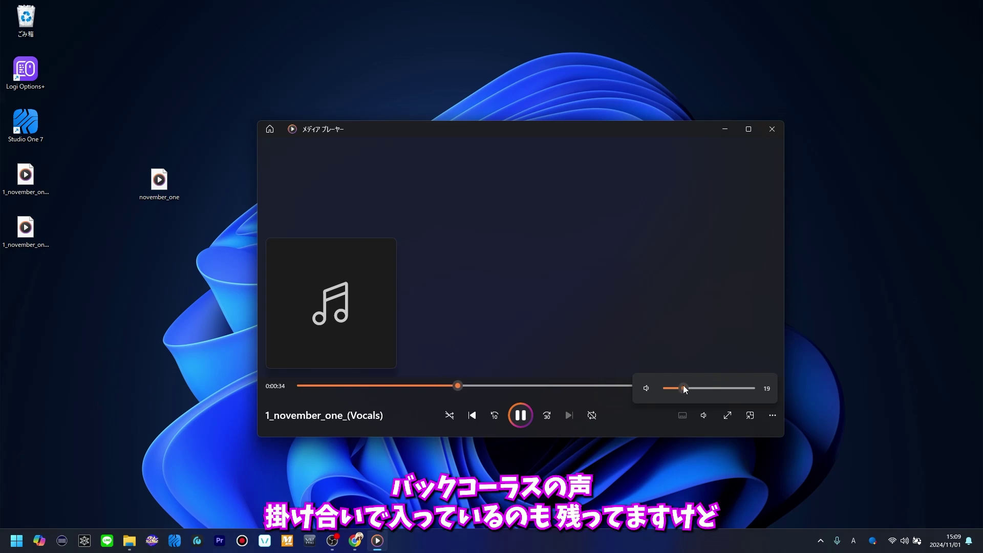
pyautogui.moveTo(684, 386); pyautogui.dragTo(708, 390)
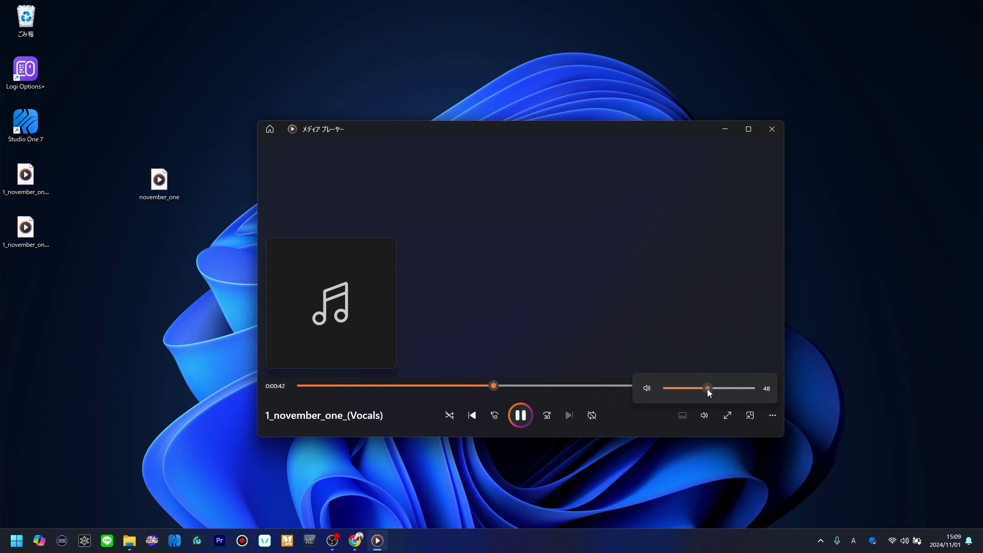
pyautogui.moveTo(707, 389); pyautogui.dragTo(677, 389)
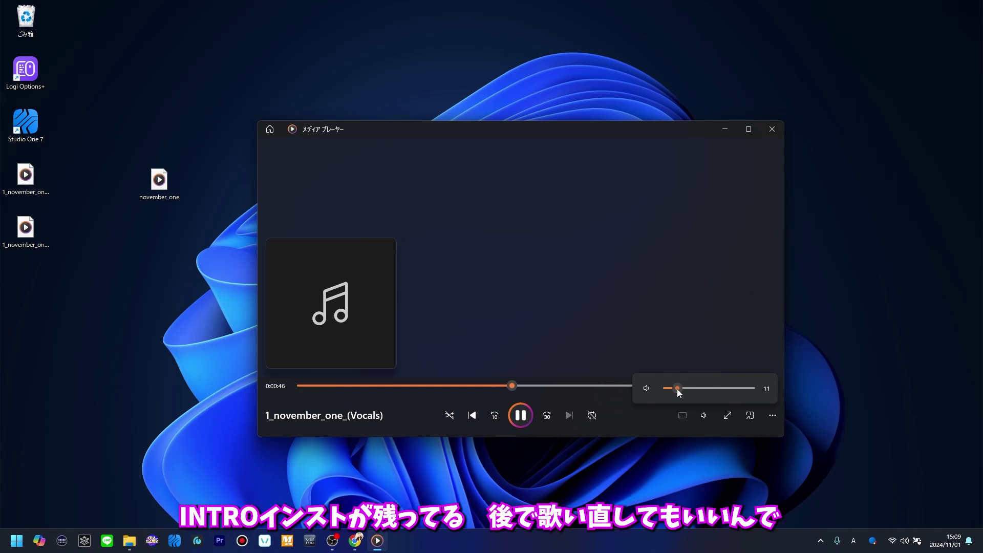
pyautogui.moveTo(677, 389); pyautogui.dragTo(716, 391)
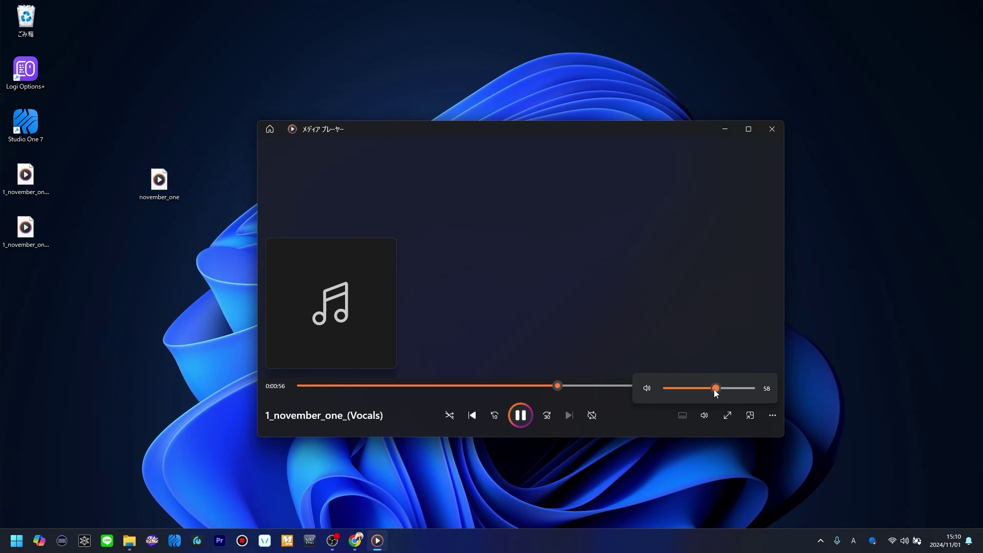
pyautogui.click(511, 416)
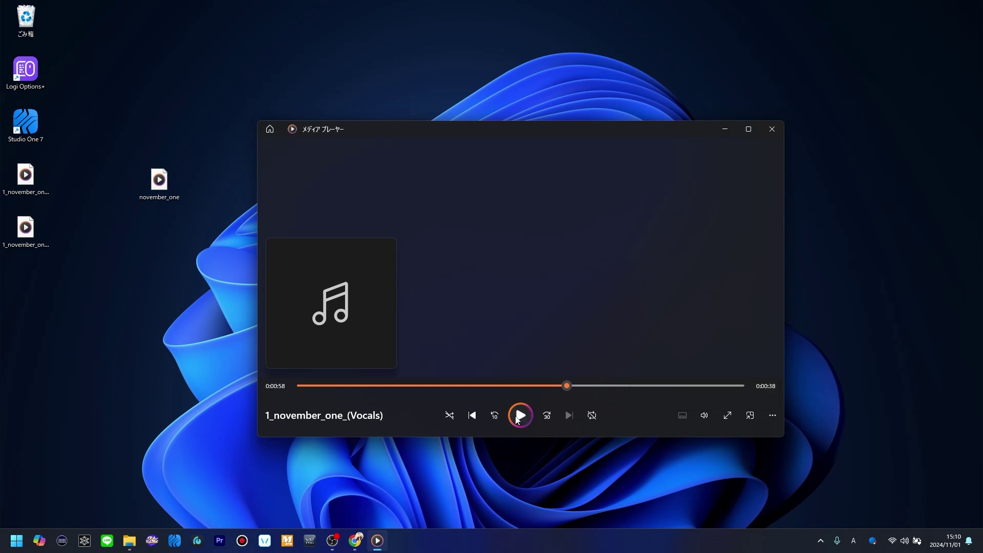
pyautogui.click(772, 129)
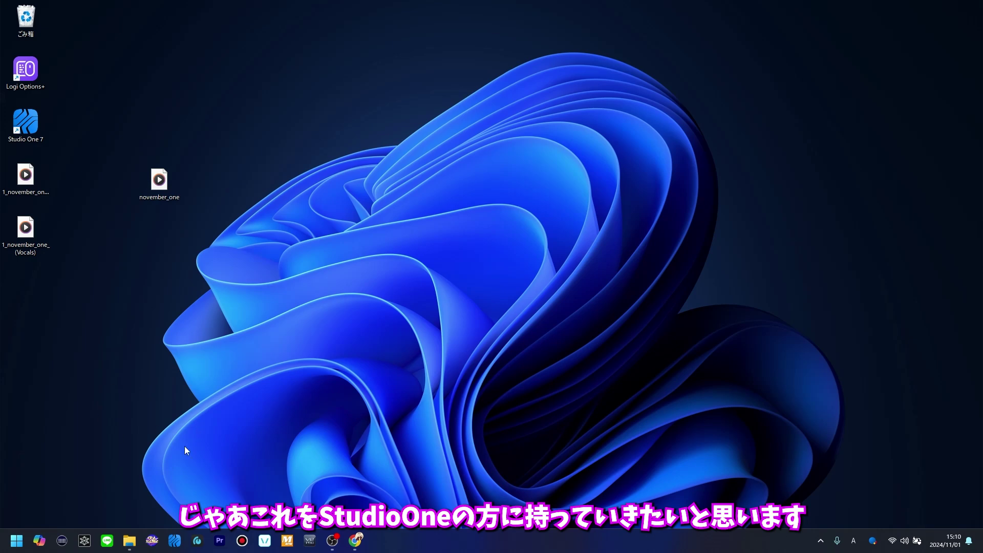
# Step: Switch to Studio One and place the november_one instrumental file on a new audio track starting at bar 11
pyautogui.click(174, 540)
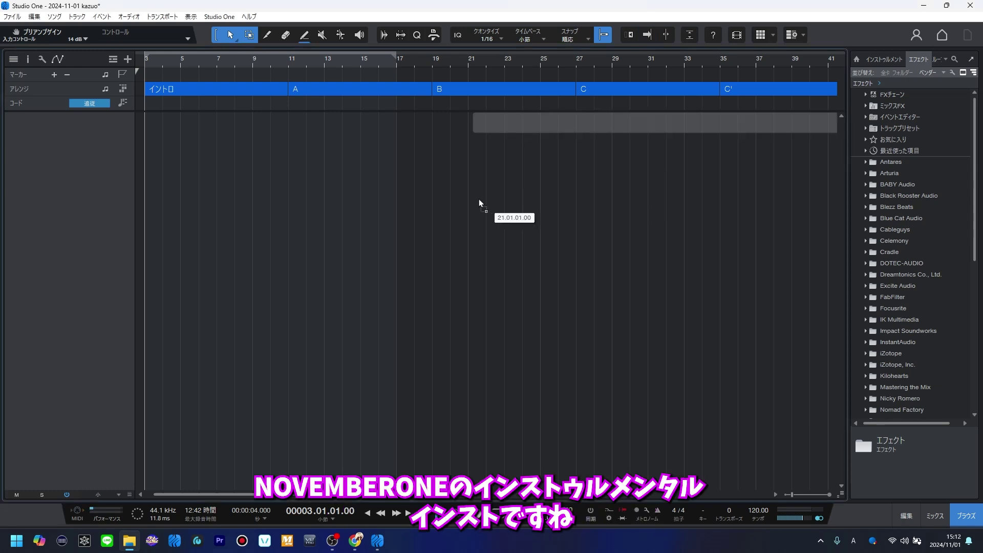
pyautogui.moveTo(479, 199); pyautogui.dragTo(310, 155)
pyautogui.click(804, 175)
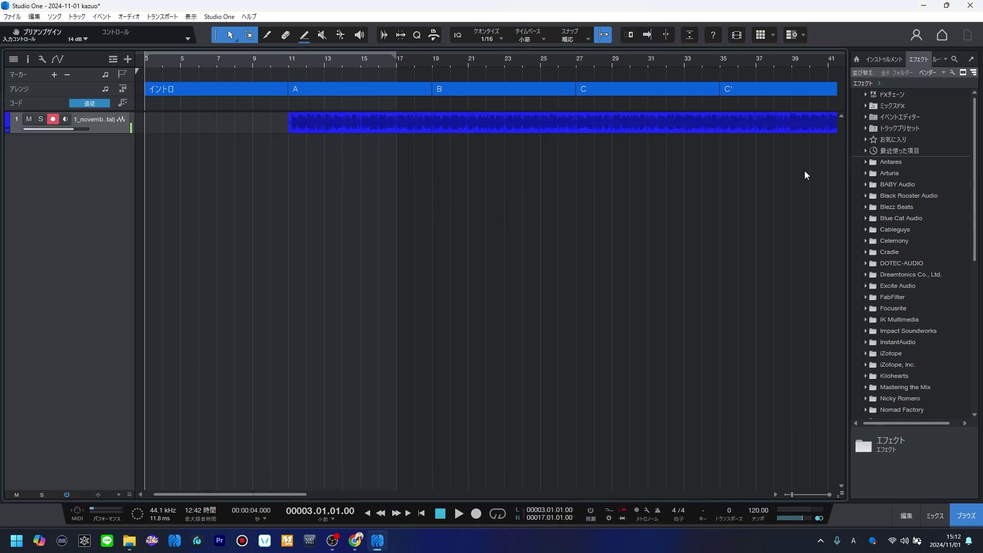
# Step: Add the november_one vocal file on a second audio track and shift both stems earlier so the music starts on bar 3
pyautogui.moveTo(982, 170); pyautogui.dragTo(311, 188)
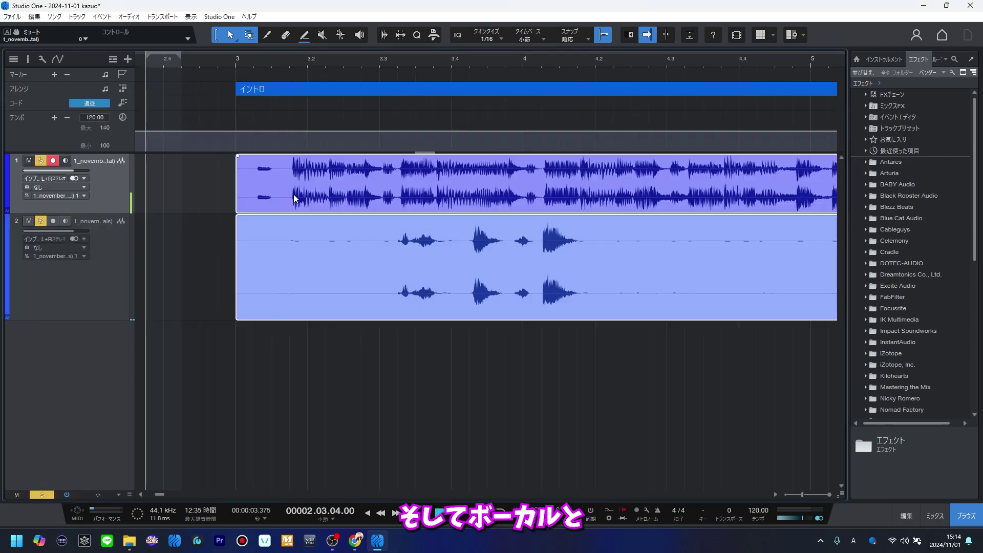
pyautogui.moveTo(293, 194); pyautogui.dragTo(245, 197)
pyautogui.press('space')
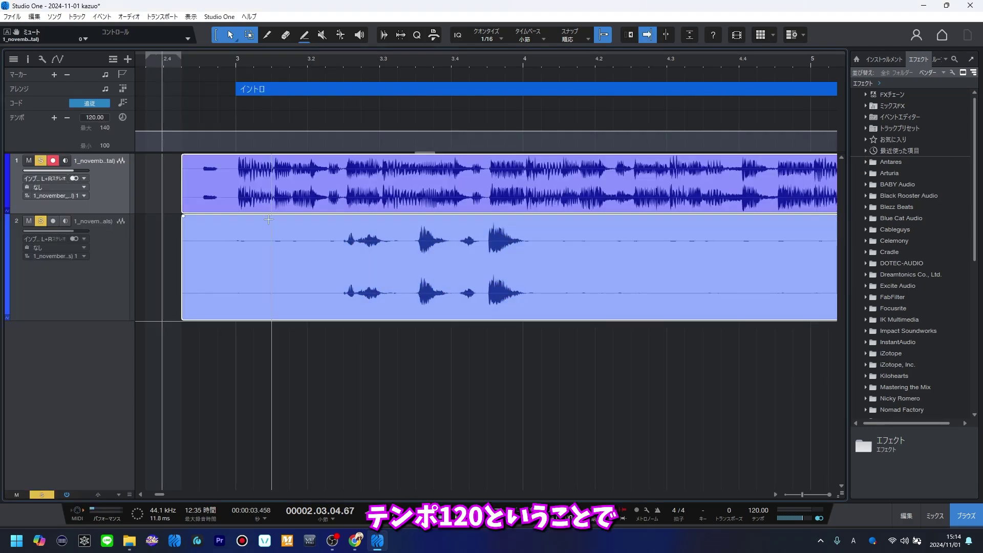
pyautogui.press('f')
pyautogui.press('e')
pyautogui.press('e')
pyautogui.press('space')
# Step: Play both stems from bar 3 to check their alignment with the bar grid and the arranger sections
pyautogui.press('Home')
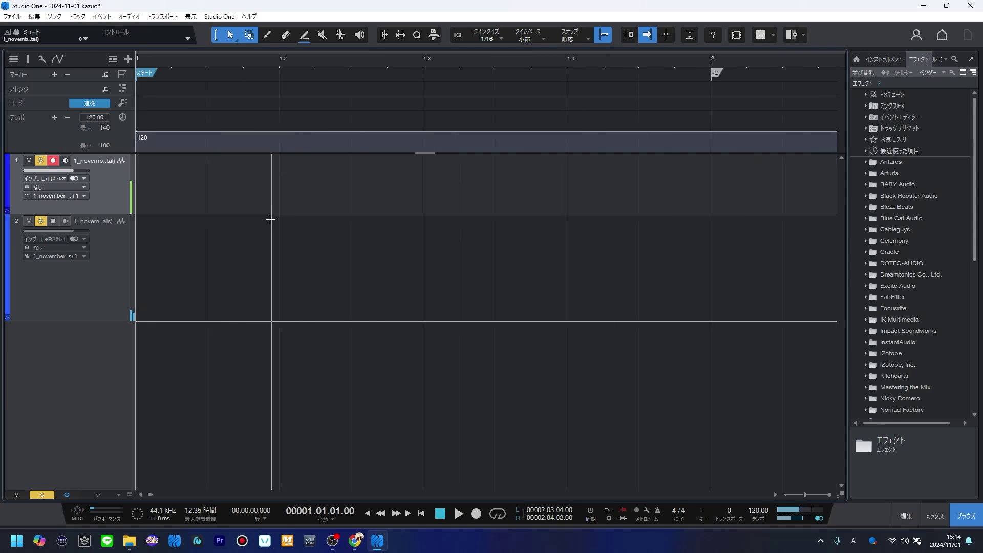
pyautogui.press('w')
pyautogui.press('w')
pyautogui.press('w')
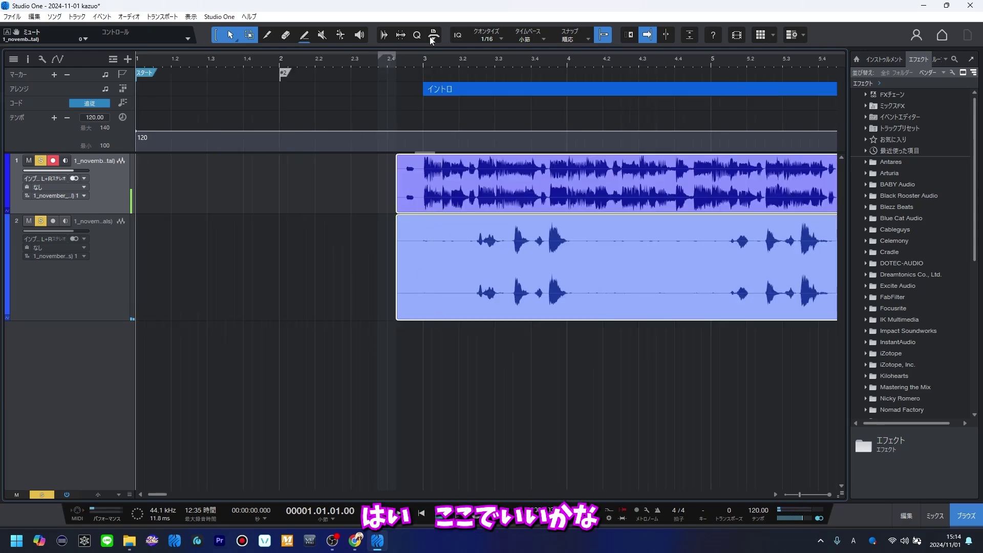
pyautogui.click(423, 60)
pyautogui.press('space')
pyautogui.press('w')
pyautogui.press('w')
pyautogui.press('w')
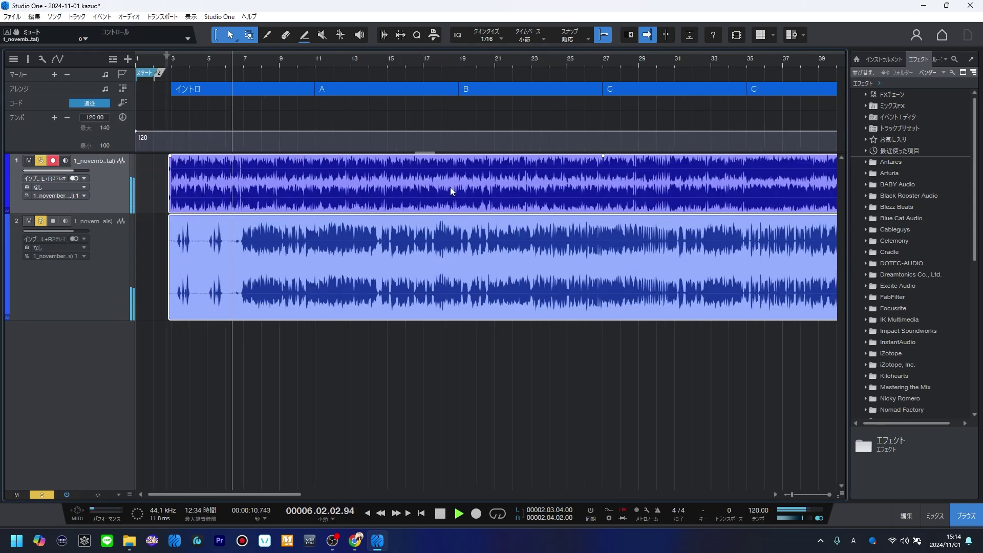
pyautogui.press('w')
pyautogui.press('Down')
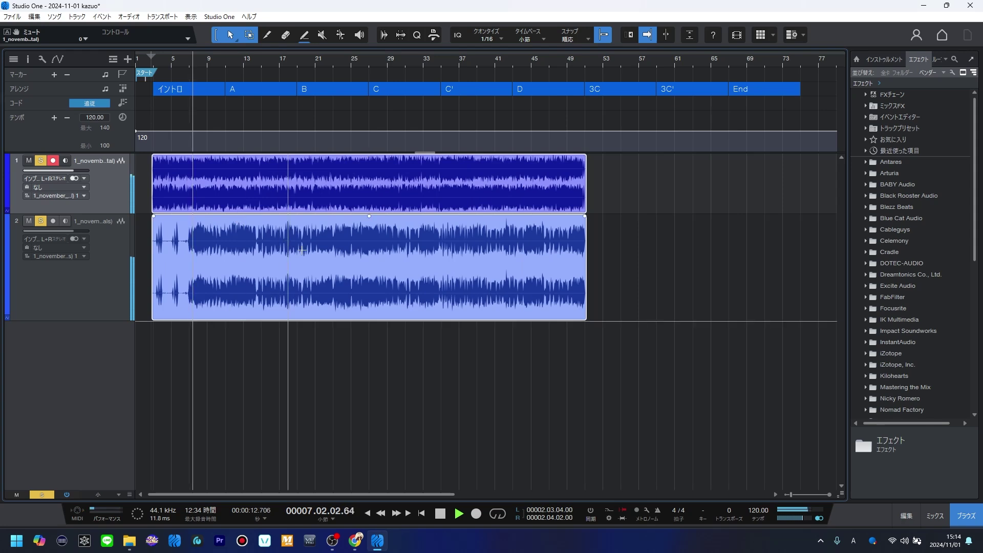
pyautogui.click(314, 264)
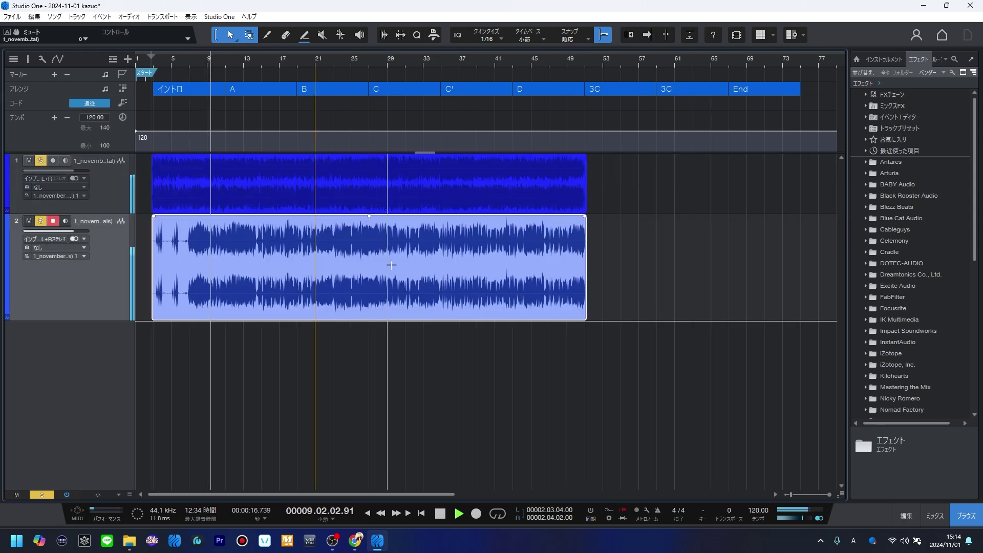
pyautogui.press('e')
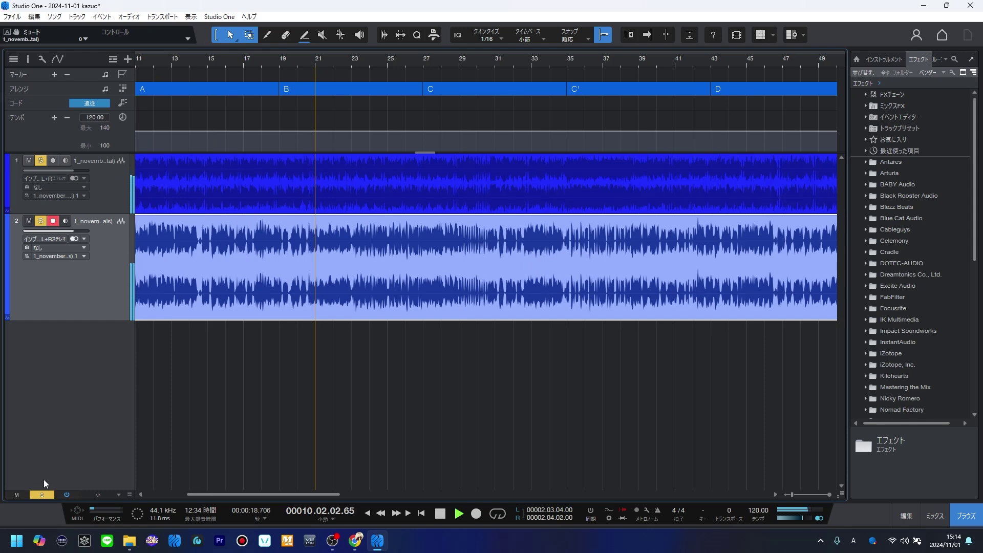
# Step: Clear the solo state of both stem tracks and stop playback
pyautogui.click(42, 495)
pyautogui.click(253, 453)
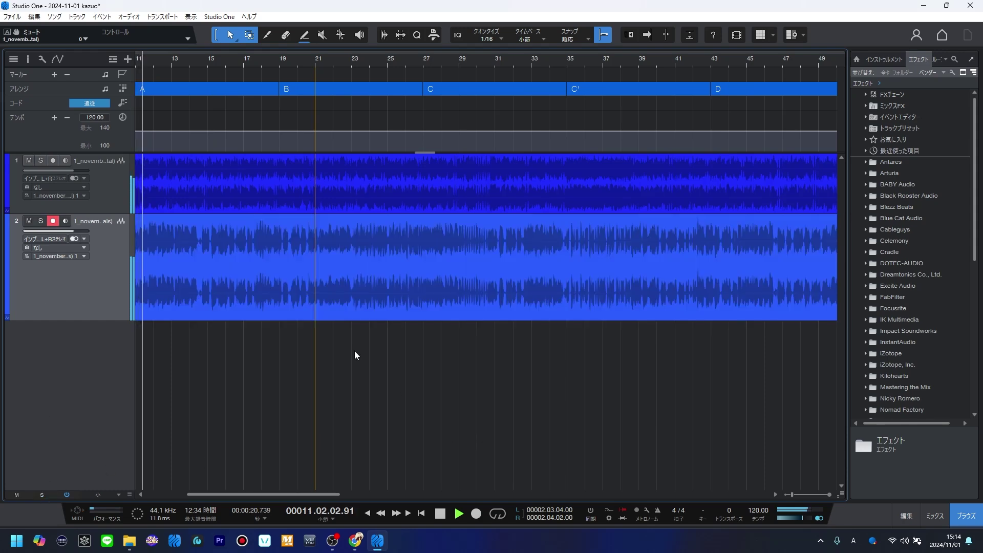
pyautogui.press('space')
# Step: Apply the Synthesizer V Studio ARA Plugin event editor to the vocal event
pyautogui.click(512, 314)
pyautogui.press('w')
pyautogui.press('f')
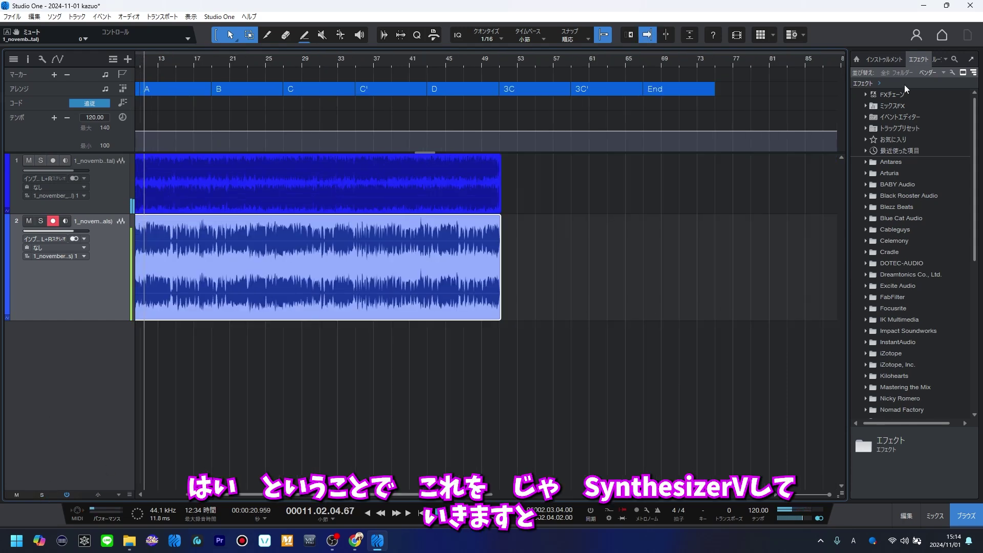
pyautogui.click(866, 118)
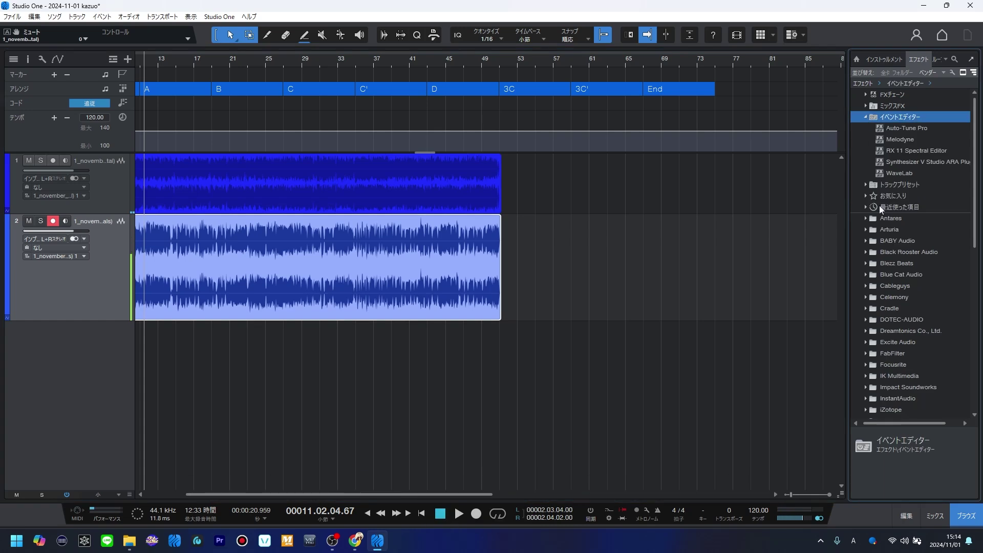
pyautogui.moveTo(879, 160); pyautogui.dragTo(406, 277)
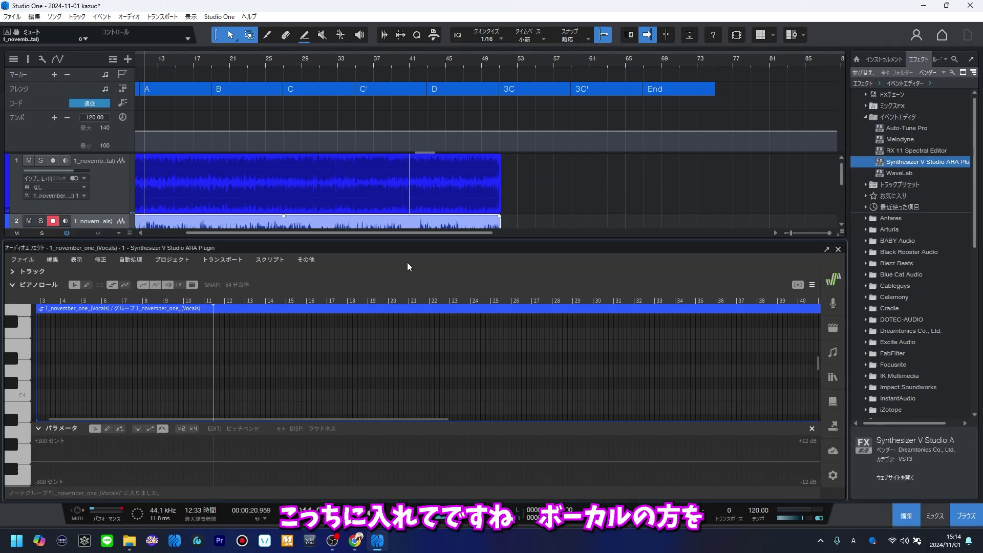
# Step: Convert the vocal audio clip to notes with English as the lyric language, keeping note detection sensitivity at 80%
pyautogui.click(16, 272)
pyautogui.rightClick(245, 303)
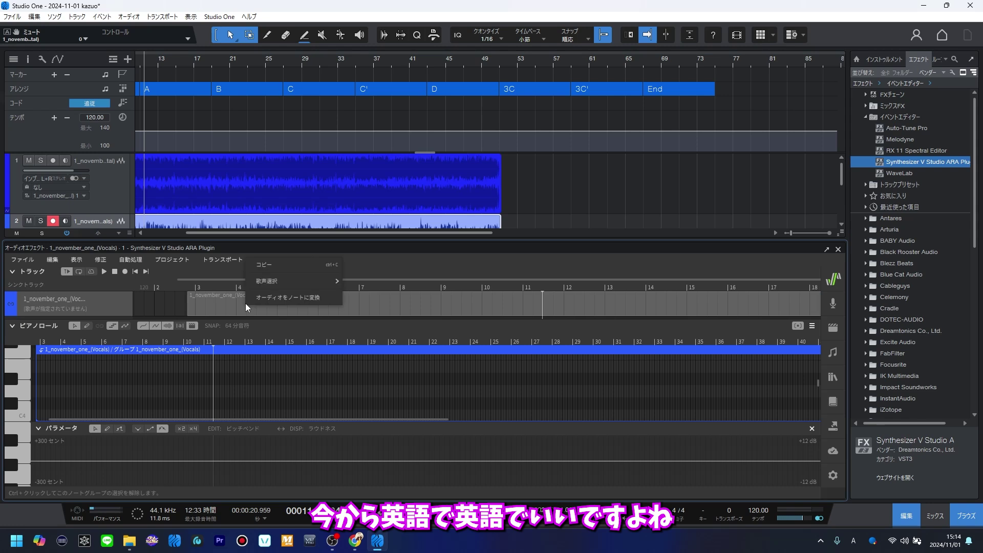
pyautogui.click(265, 300)
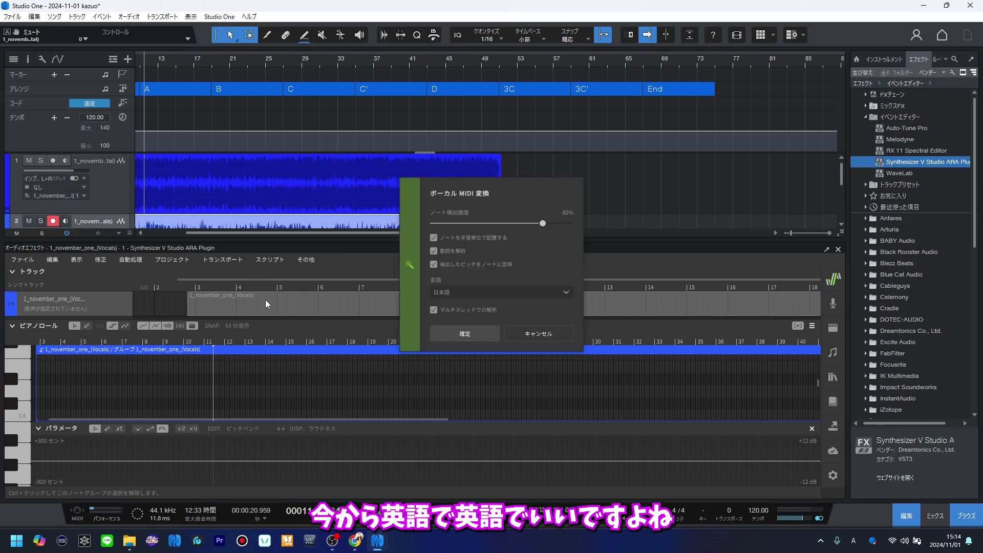
pyautogui.click(460, 292)
pyautogui.click(462, 317)
pyautogui.click(464, 334)
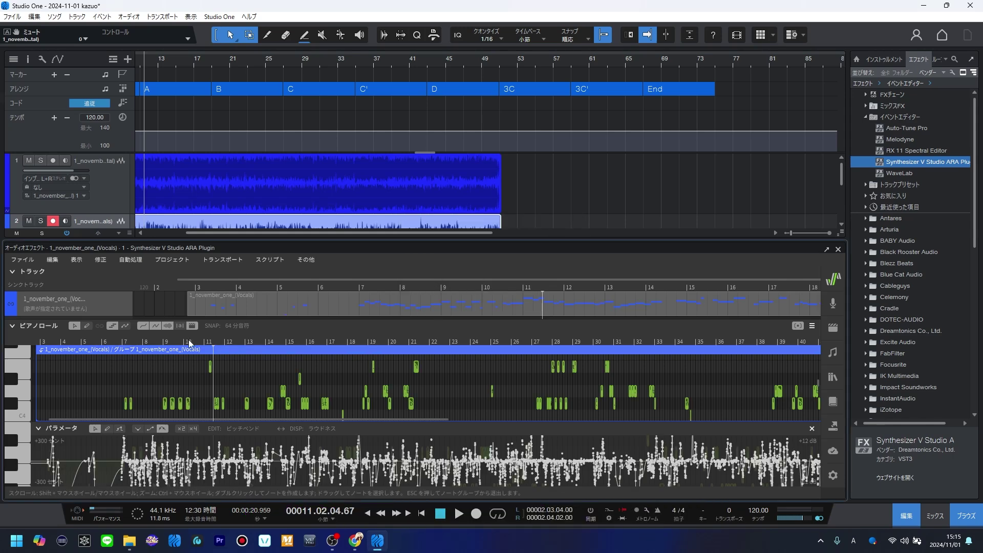
# Step: Assign the Ryo AI voice to the converted vocal track, enlarge the Synthesizer V editor, and show its voice settings
pyautogui.click(51, 301)
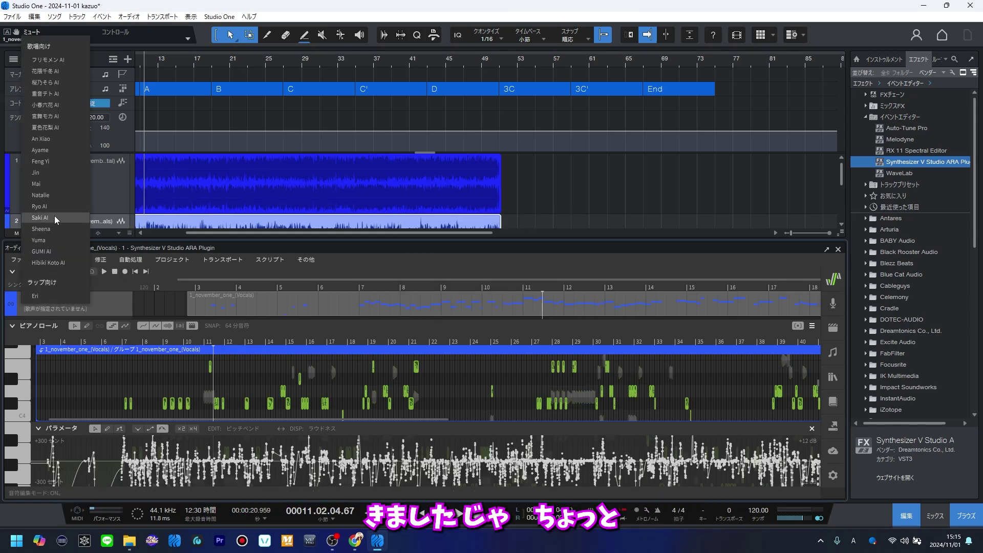
pyautogui.click(51, 207)
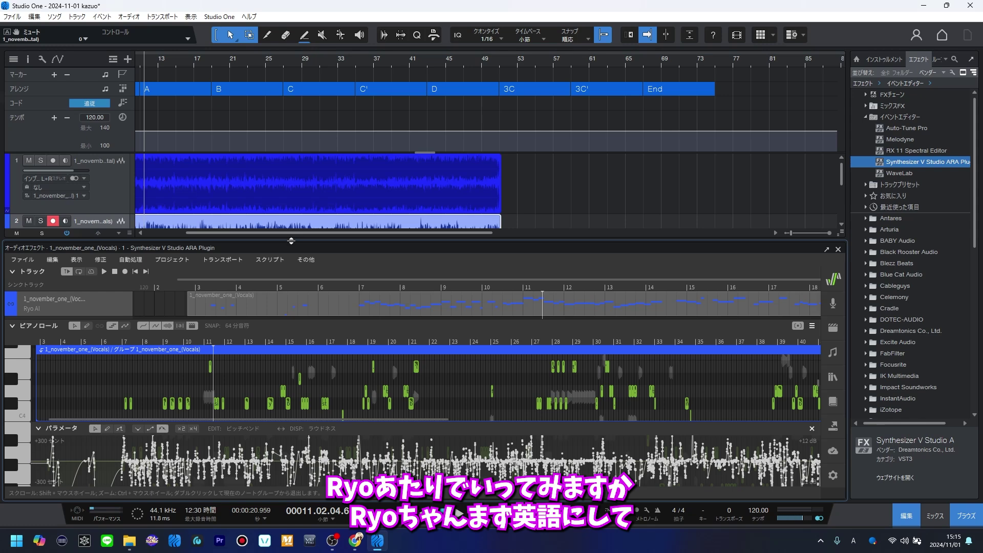
pyautogui.moveTo(291, 240); pyautogui.dragTo(291, 117)
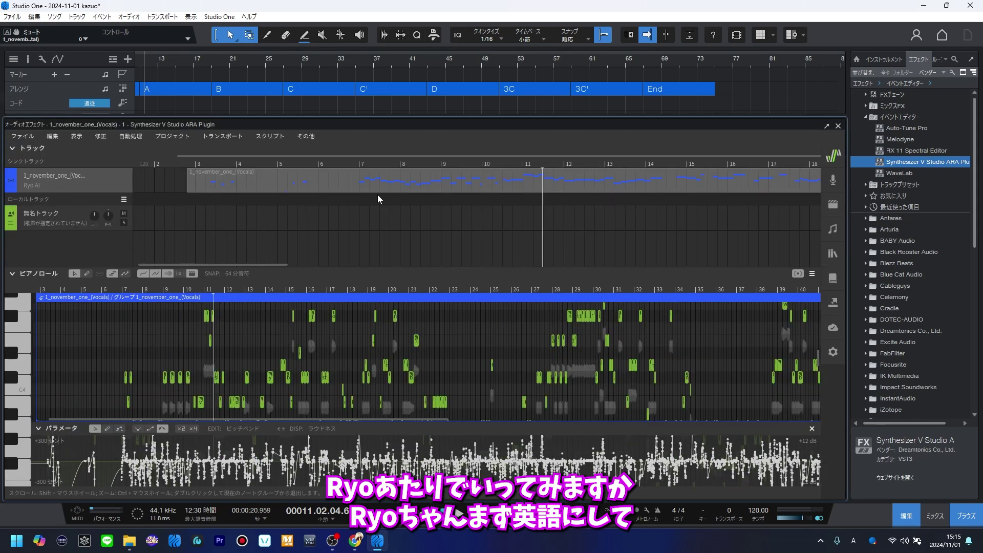
pyautogui.click(835, 181)
pyautogui.hscroll(-2, 575, 105)
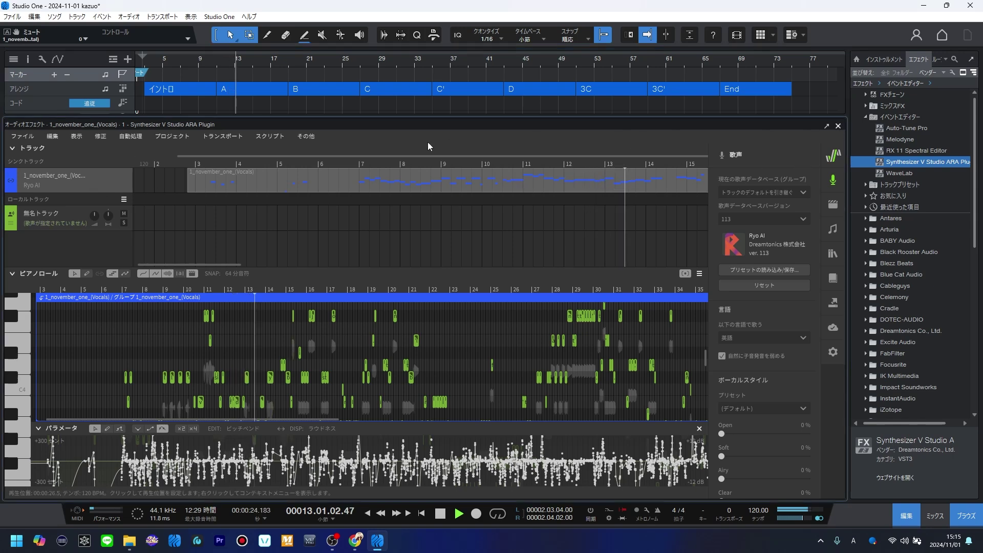
# Step: Balance the stems in the mixer with the instrumental at -10.4 dB and the vocals at +1.8 dB, briefly muting the instrumental to compare
pyautogui.click(838, 125)
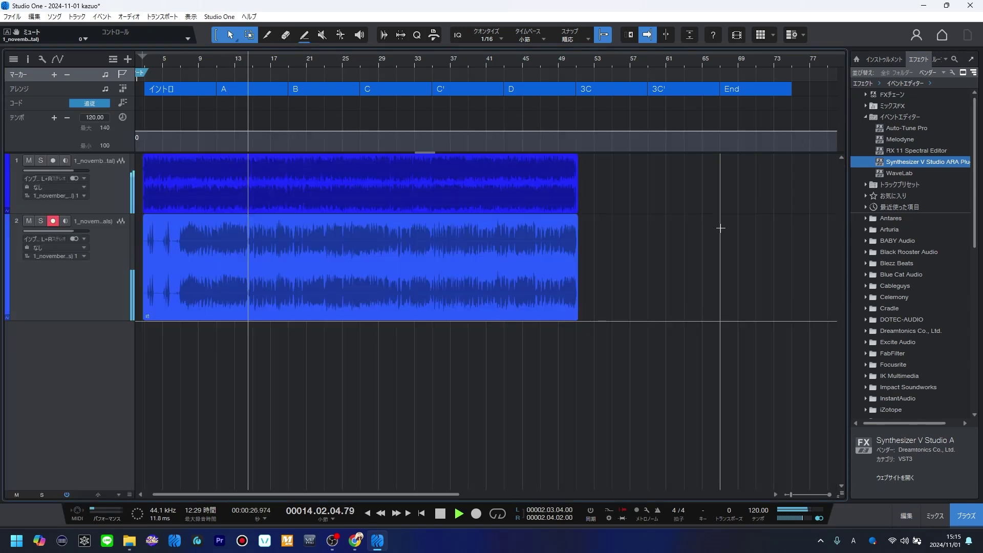
pyautogui.press('F3')
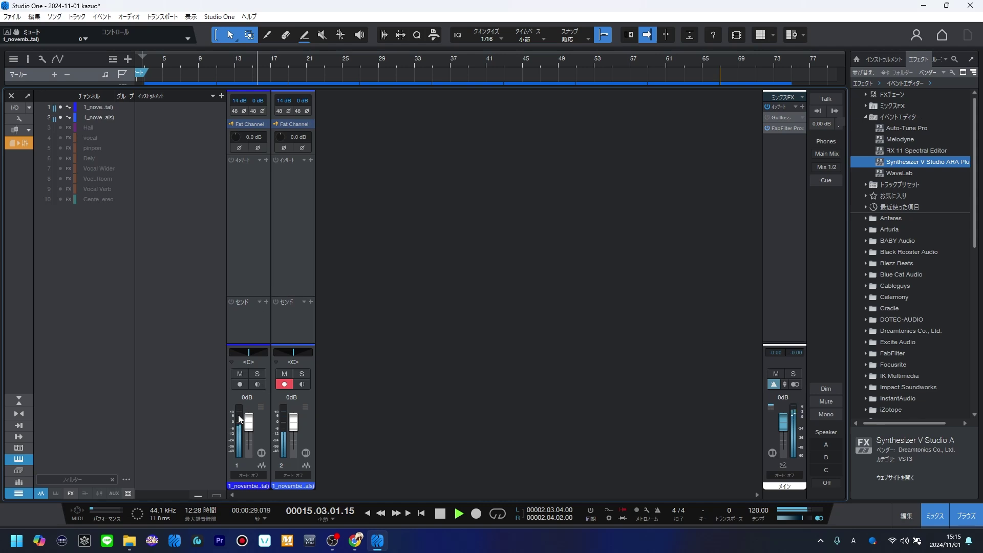
pyautogui.moveTo(248, 419); pyautogui.dragTo(296, 427)
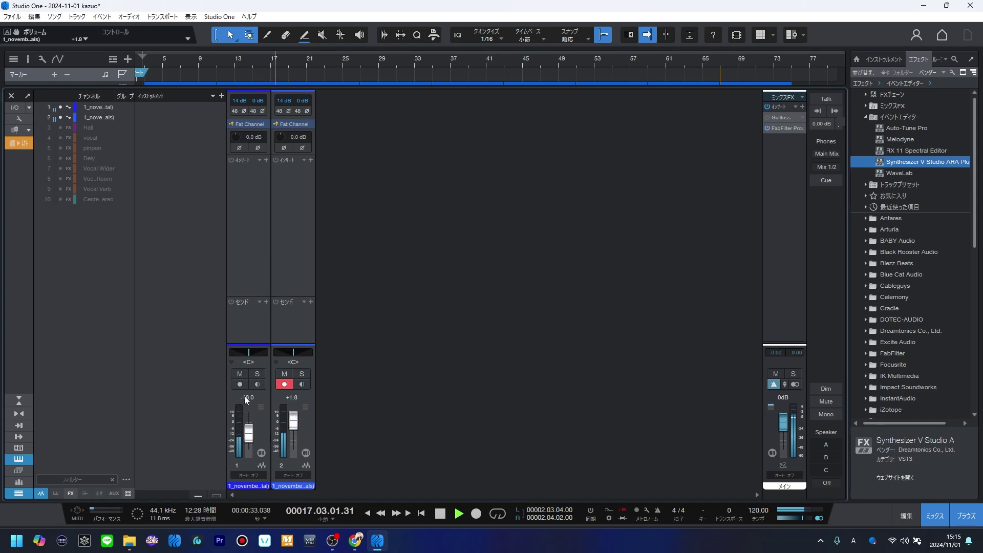
pyautogui.click(240, 375)
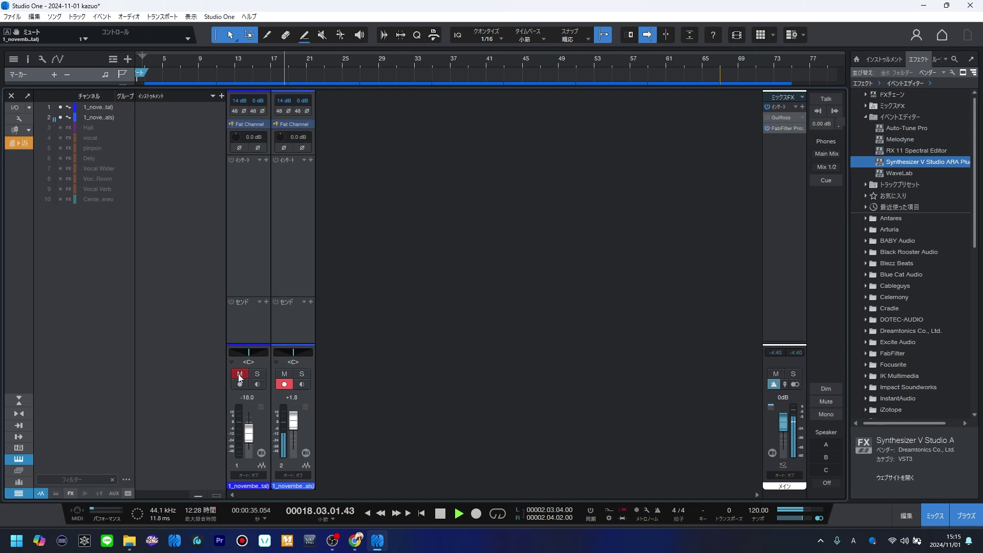
pyautogui.click(238, 375)
pyautogui.moveTo(249, 436); pyautogui.dragTo(248, 434)
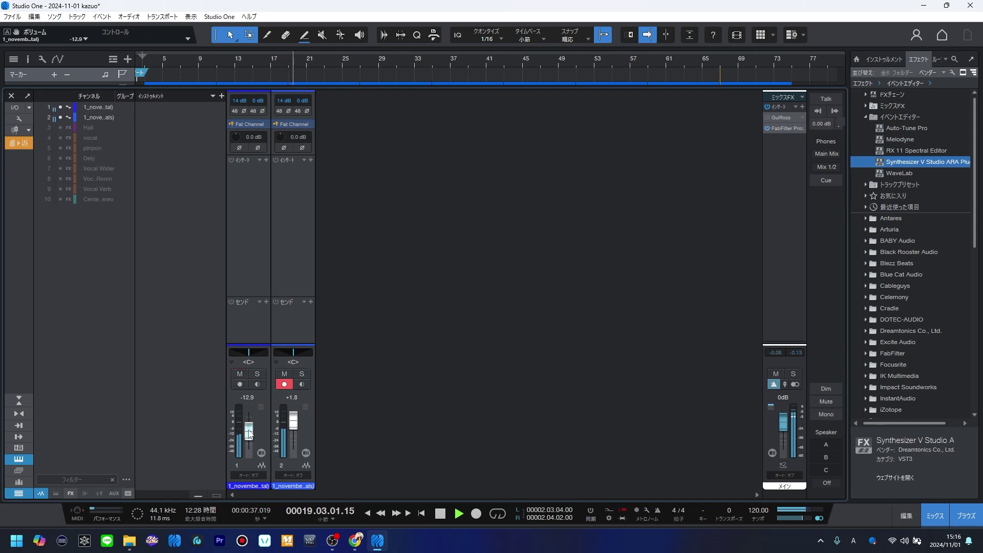
pyautogui.click(286, 254)
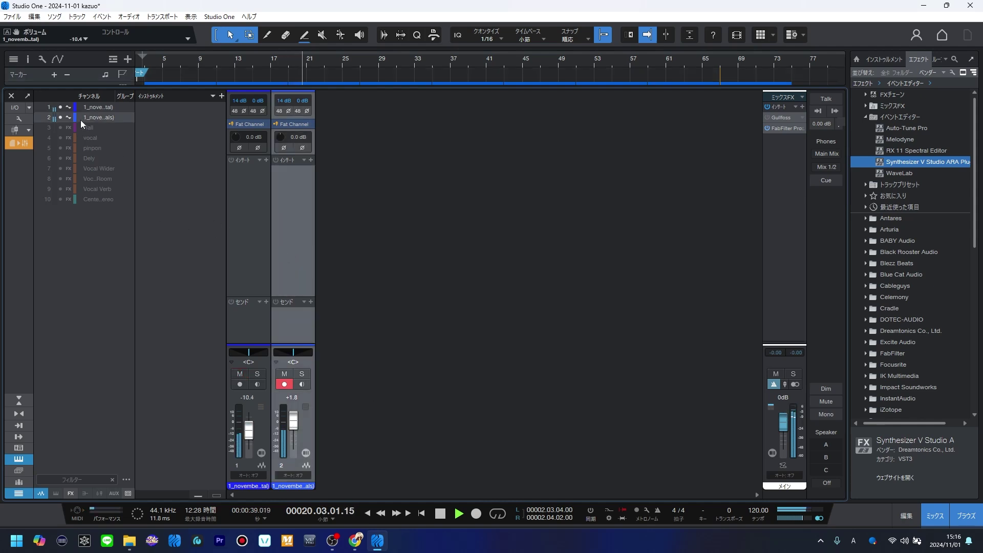
pyautogui.click(10, 97)
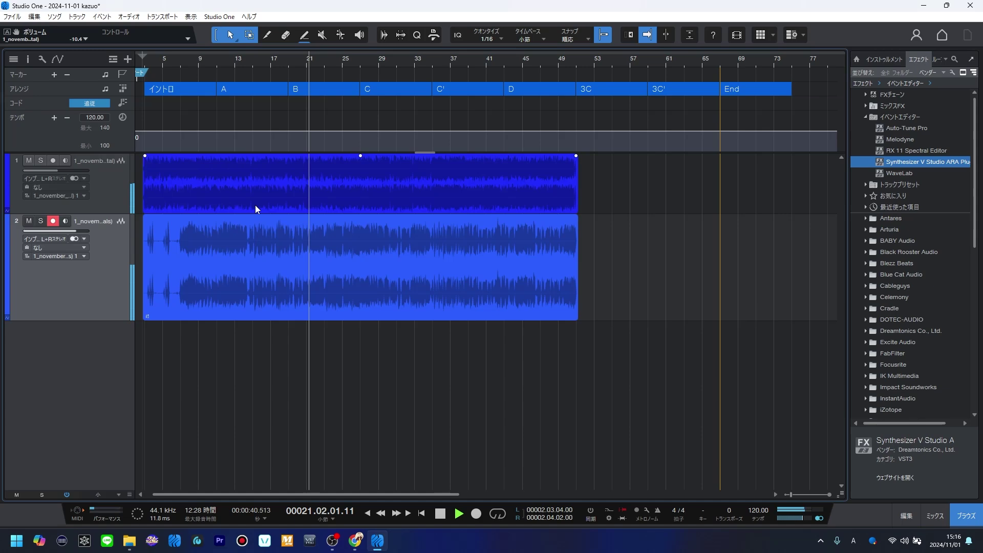
# Step: Reopen the vocal event in an enlarged Synthesizer V editor, delete its pitch bend points, and listen from about bar 19
pyautogui.doubleClick(293, 282)
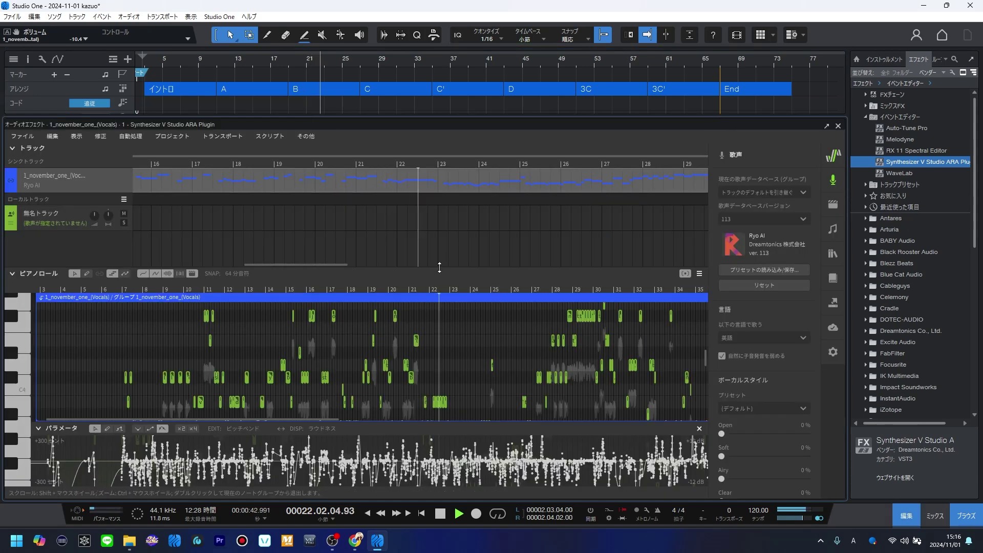
pyautogui.moveTo(443, 116); pyautogui.dragTo(444, 89)
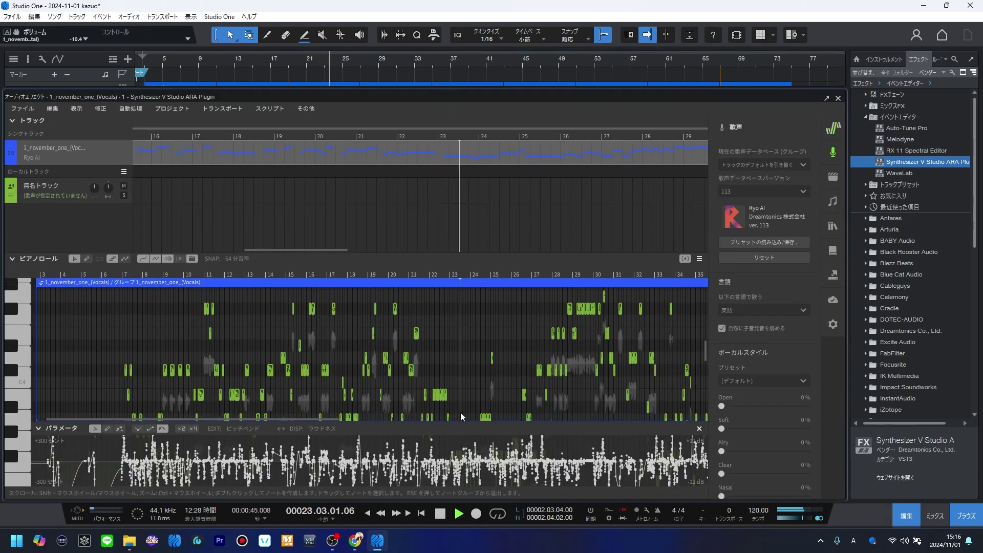
pyautogui.scroll(10, 461, 465)
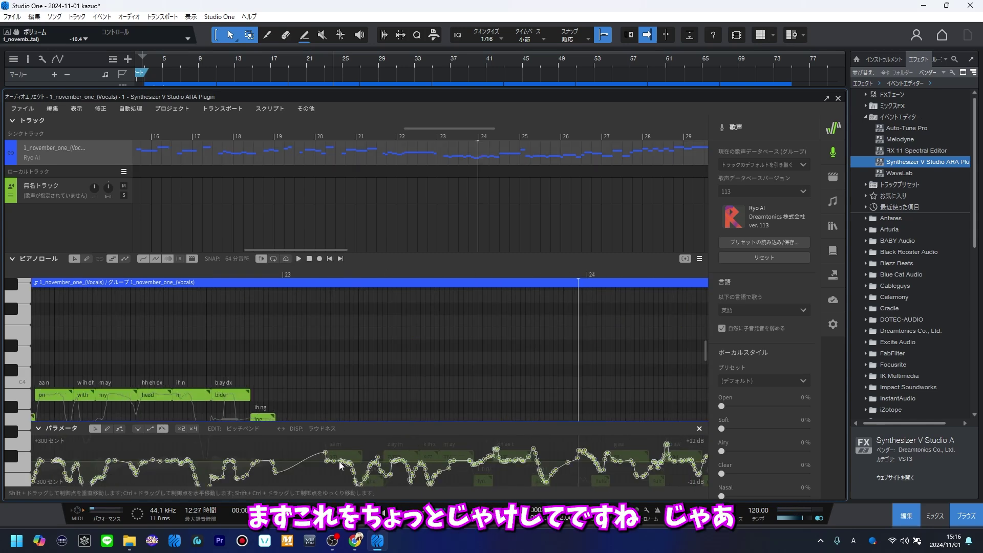
pyautogui.scroll(-5, 367, 405)
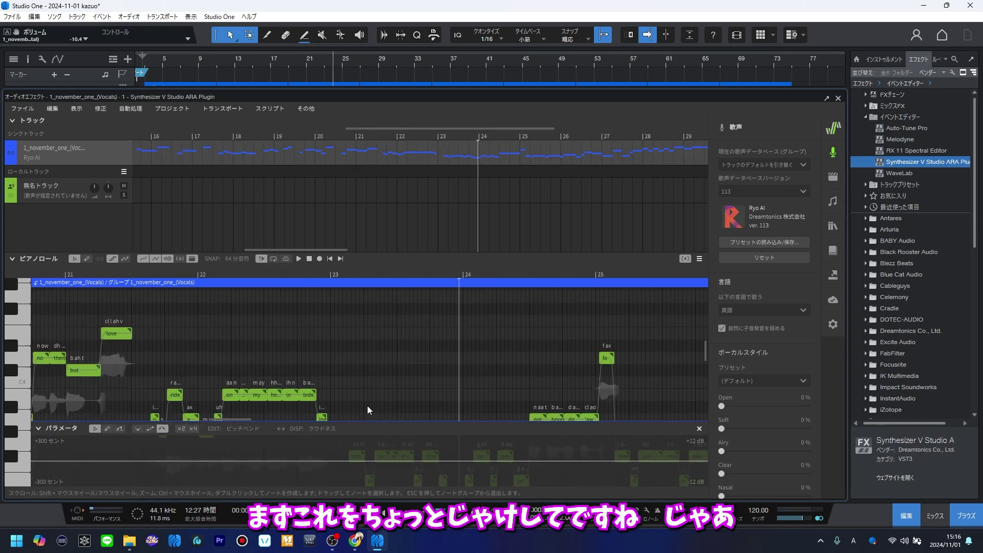
pyautogui.click(72, 275)
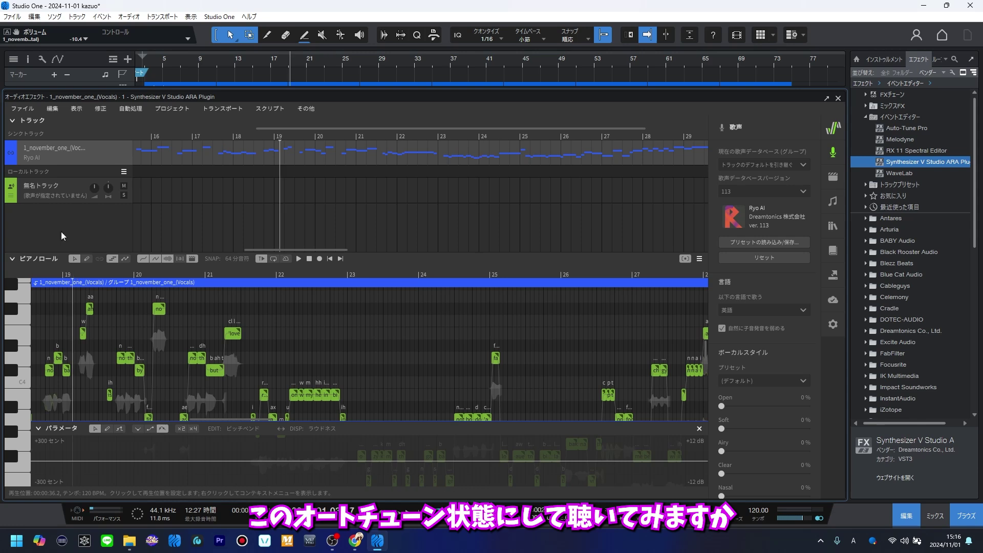
pyautogui.press('space')
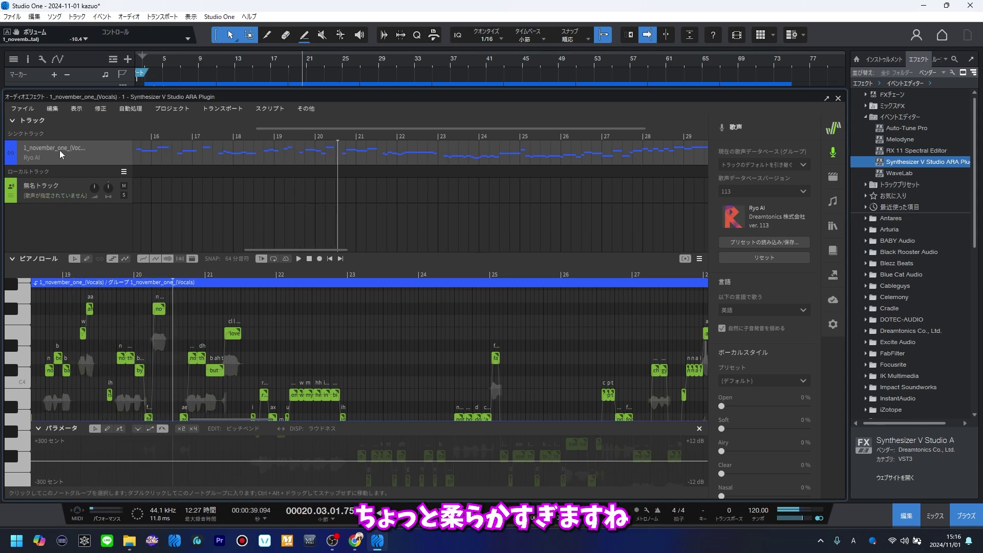
# Step: Change the vocal track's voice to Natalie and play the section back
pyautogui.click(41, 158)
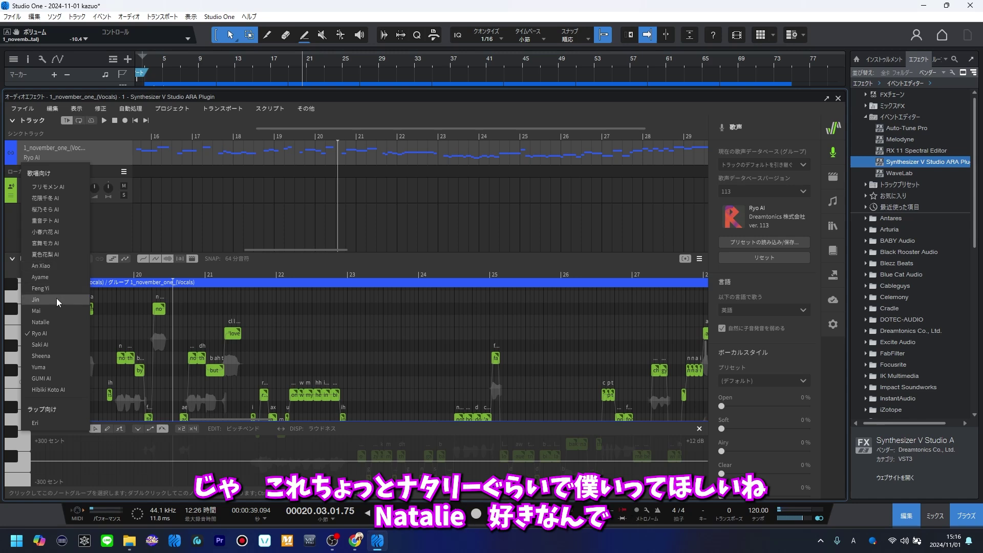
pyautogui.click(54, 321)
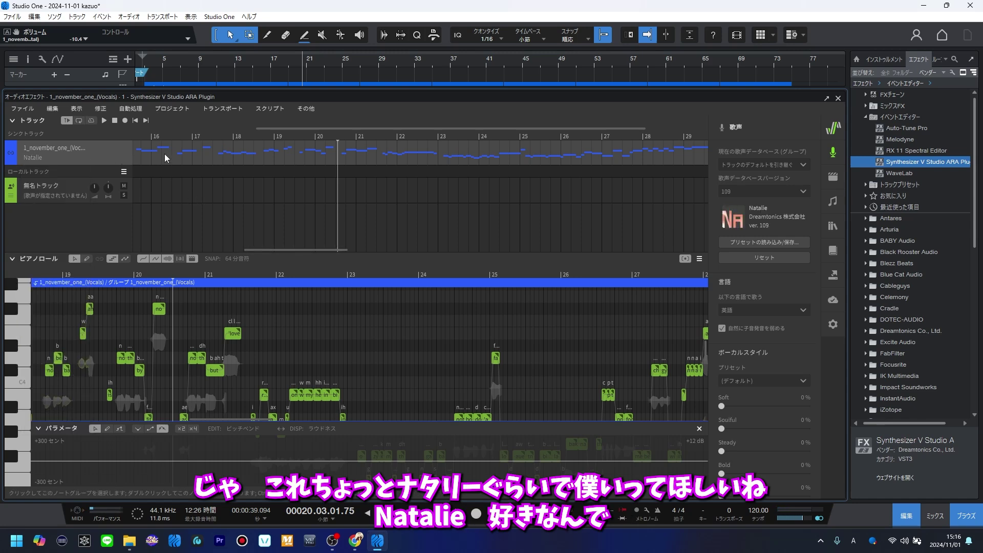
pyautogui.click(173, 129)
pyautogui.press('space')
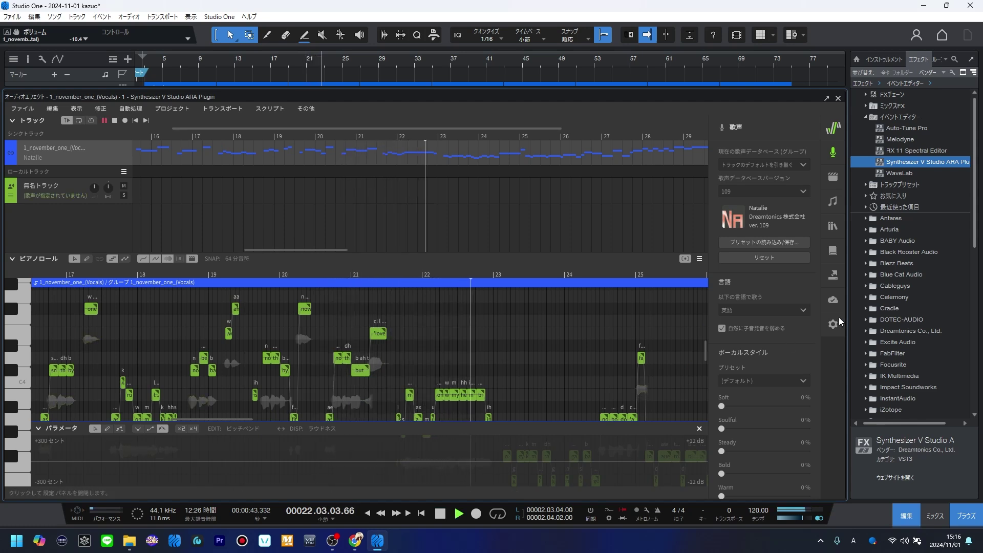
# Step: Hide the voice settings, enlarge the Synthesizer V editor, and collapse its track and parameter areas to give the piano roll more room
pyautogui.click(833, 152)
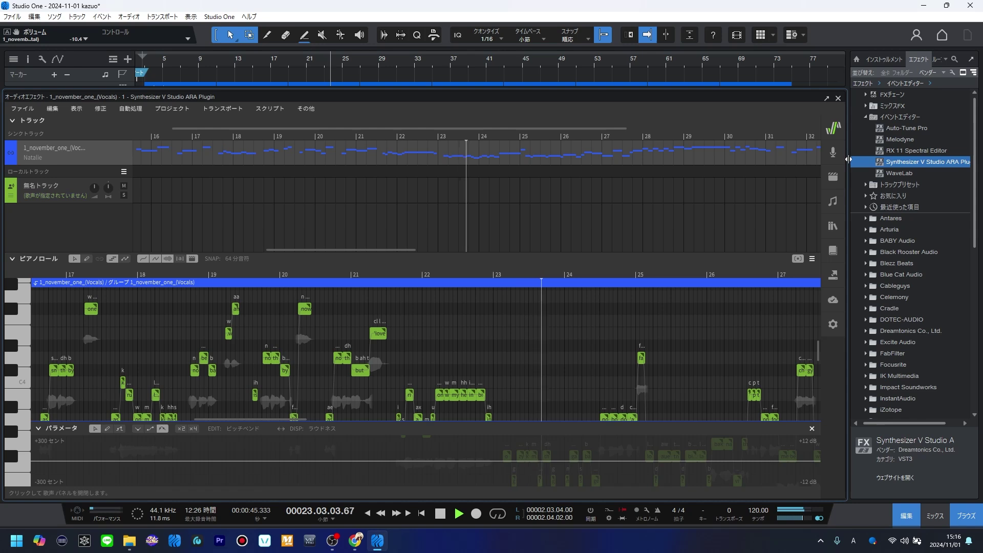
pyautogui.moveTo(707, 89); pyautogui.dragTo(706, 64)
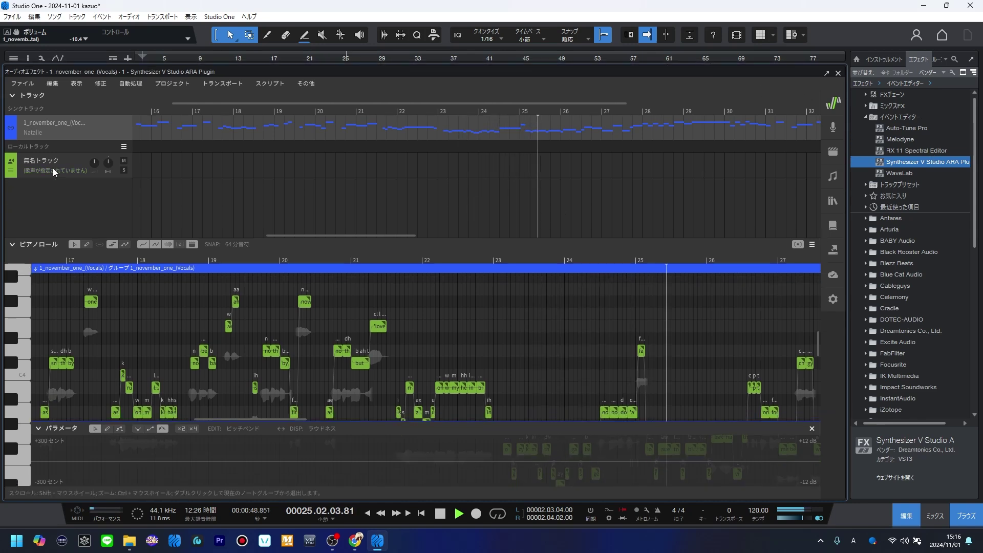
pyautogui.click(15, 96)
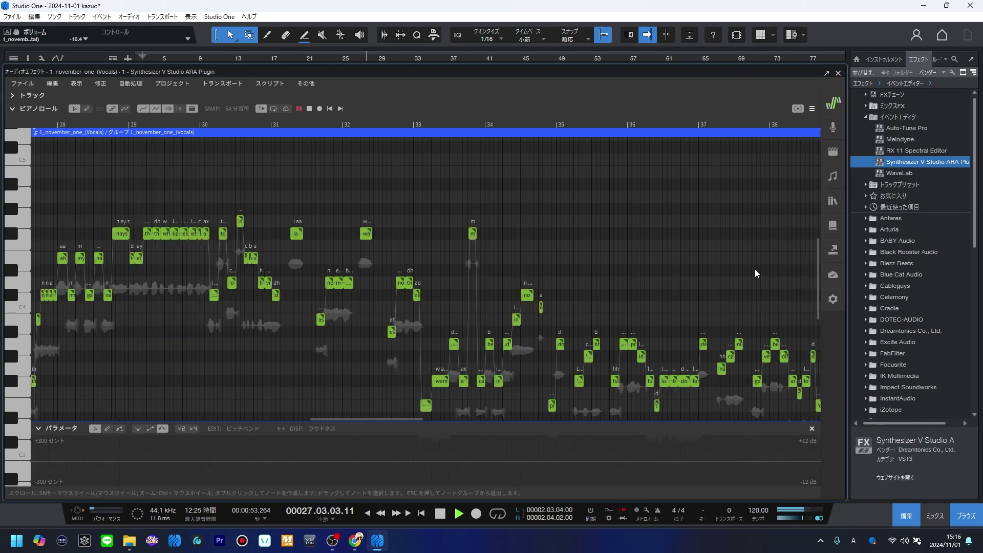
pyautogui.click(813, 428)
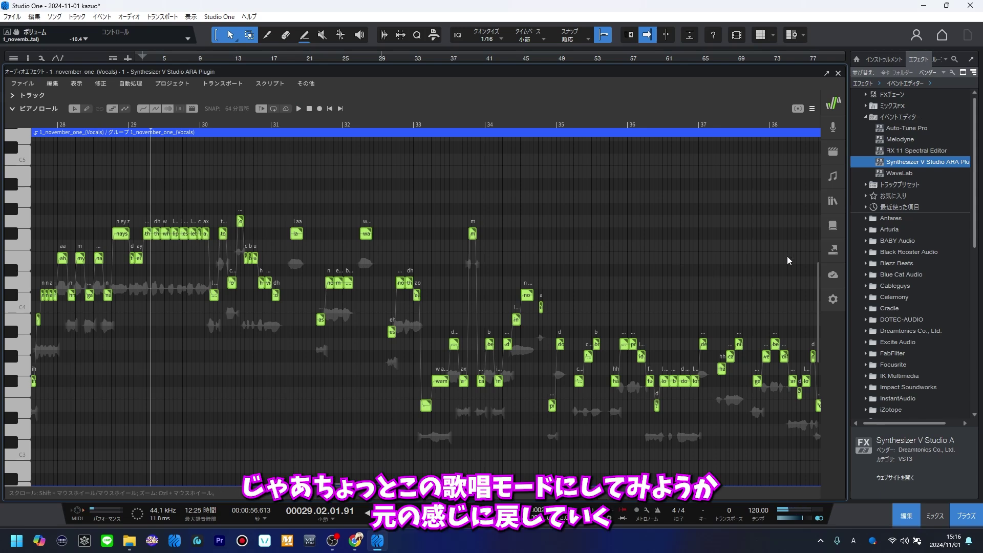
# Step: Set the pitch mode of all vocal notes to singing (歌唱), clear the selection, and play the song from the start
pyautogui.click(834, 176)
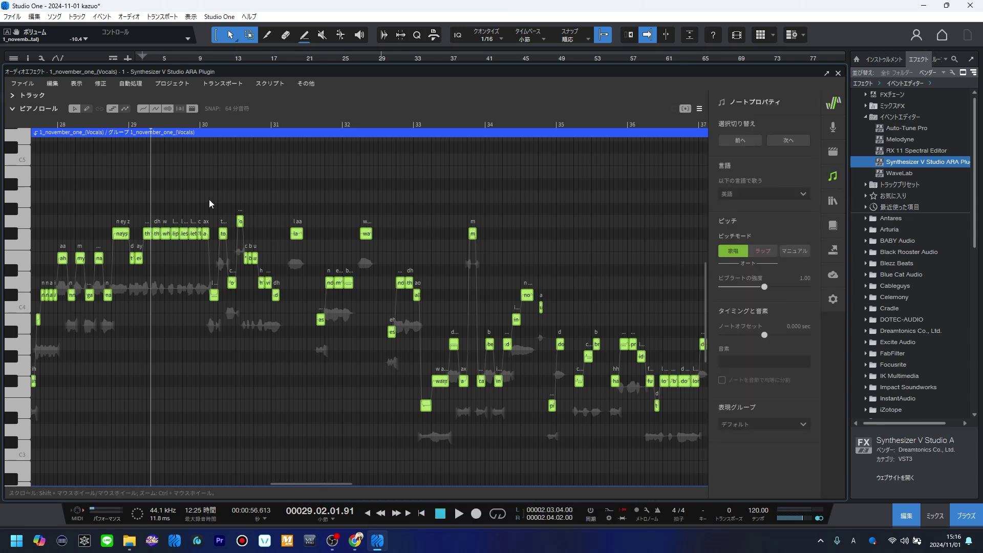
pyautogui.scroll(4, 262, 187)
pyautogui.click(261, 188)
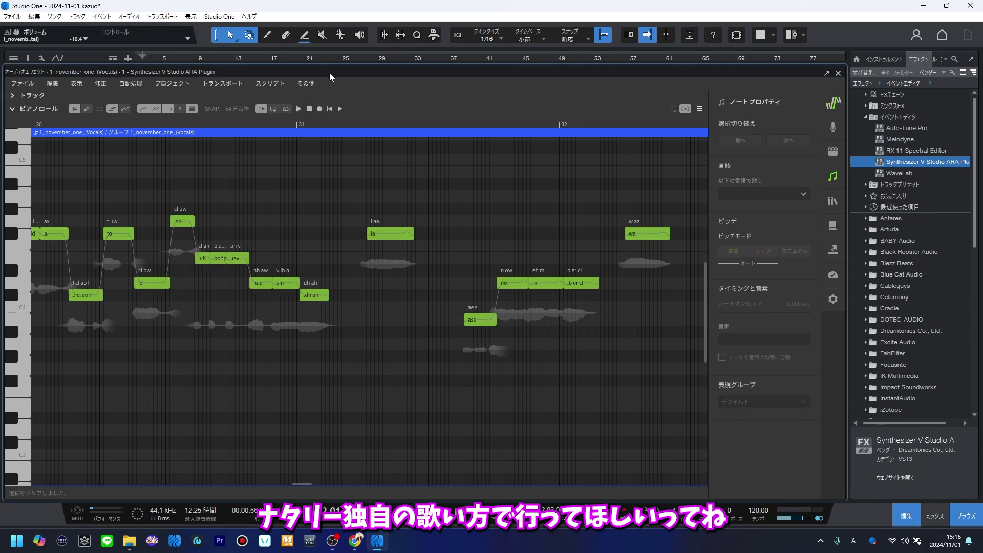
pyautogui.press('space')
pyautogui.moveTo(335, 66); pyautogui.dragTo(332, 79)
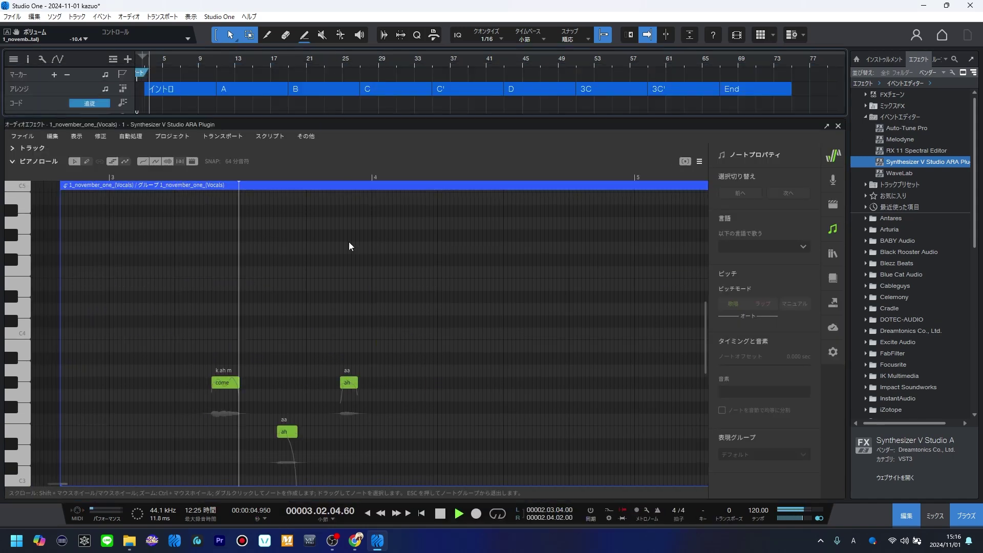
# Step: Close the vocal editor and raise the instrumental channel's level to -7.7 dB in the mixer while the song plays
pyautogui.click(837, 126)
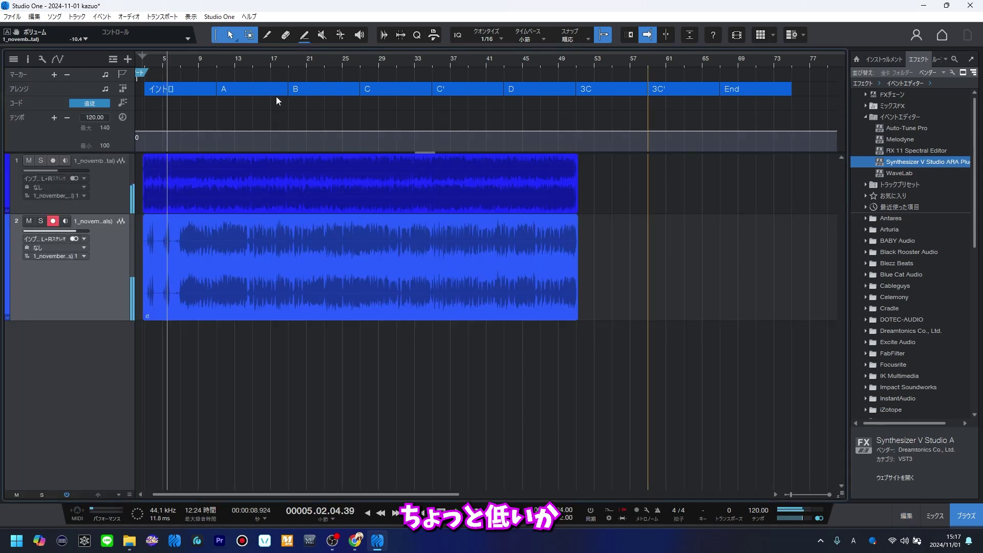
pyautogui.click(173, 185)
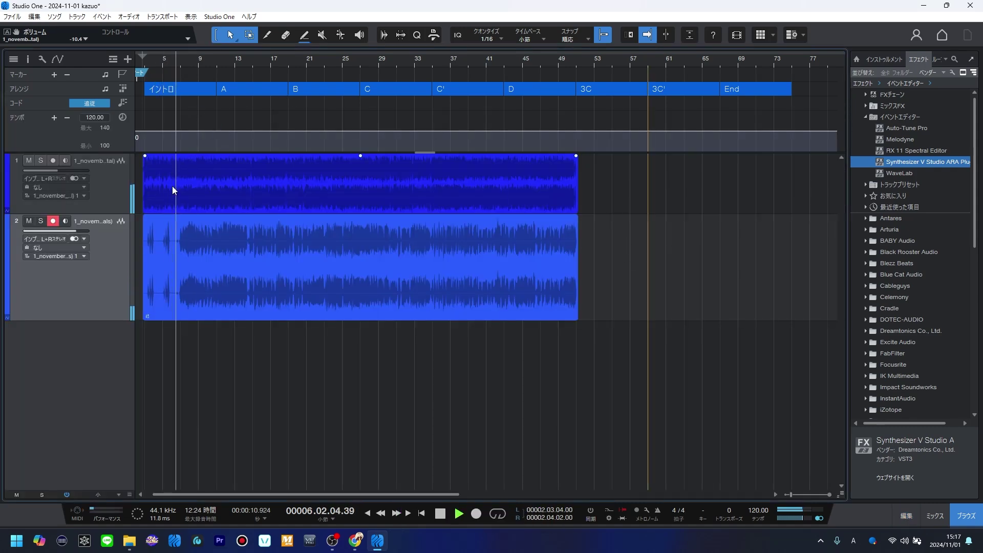
pyautogui.press('F3')
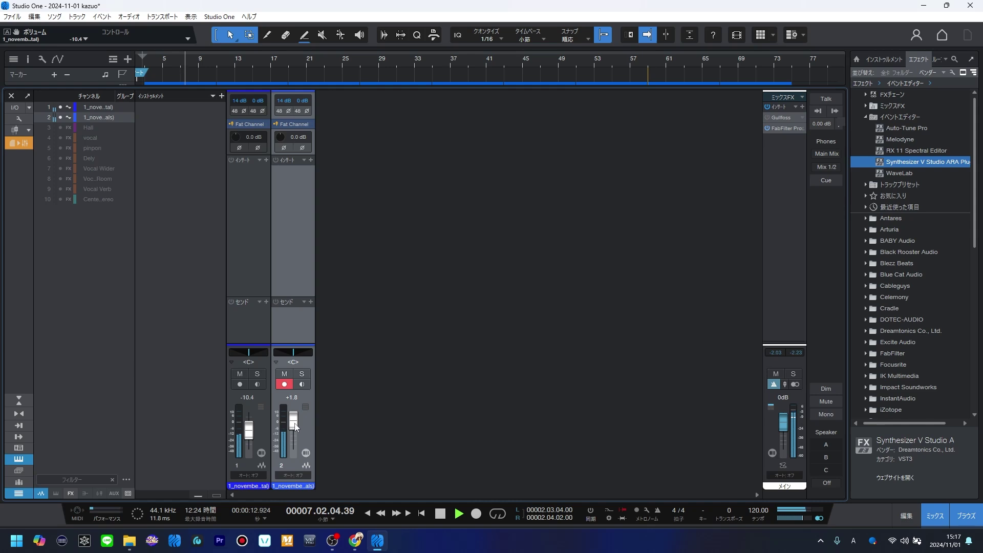
pyautogui.scroll(3, 247, 434)
pyautogui.click(11, 96)
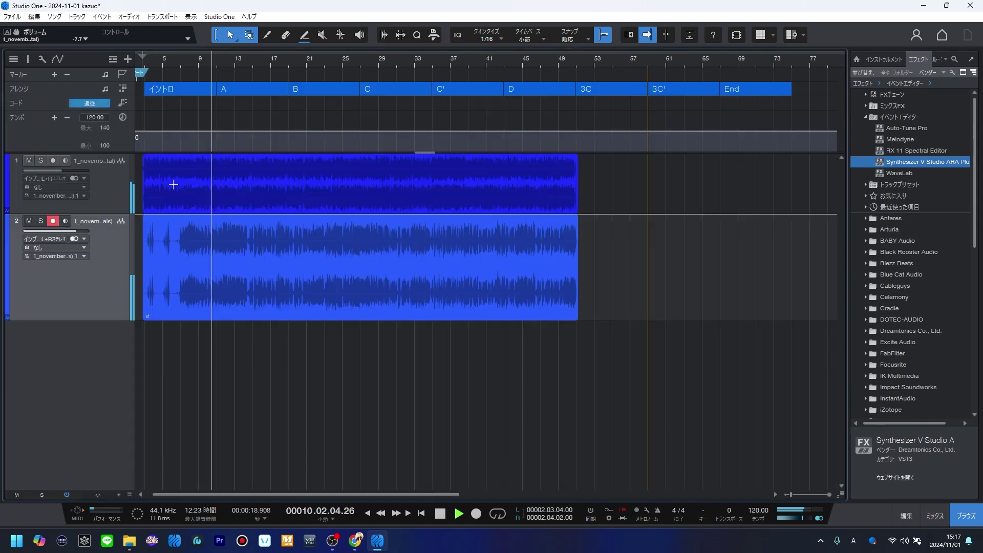
# Step: Reopen the vocal event in Synthesizer V, hide the note properties, and follow the notes during playback up to about bar 18
pyautogui.click(339, 291)
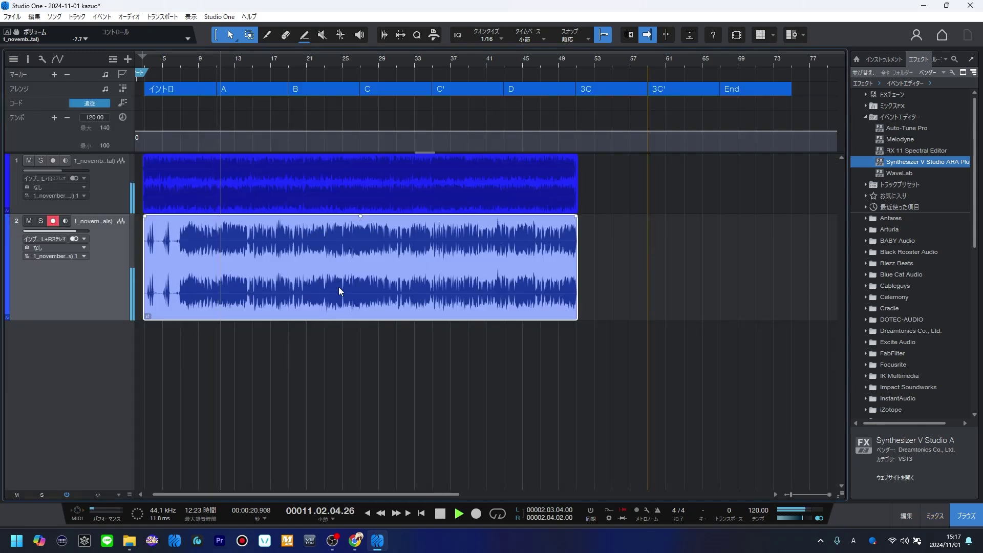
pyautogui.doubleClick(339, 287)
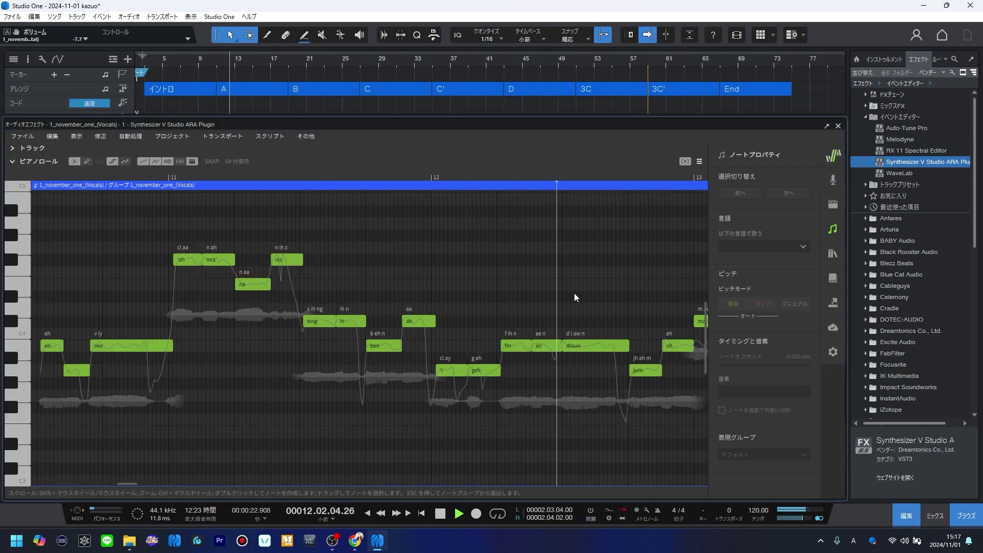
pyautogui.click(839, 232)
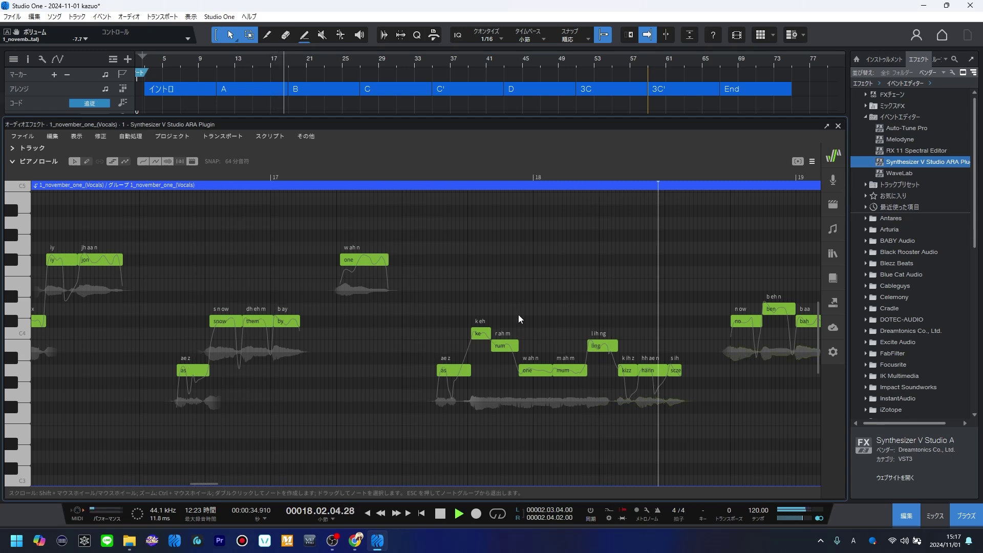
pyautogui.press('F2')
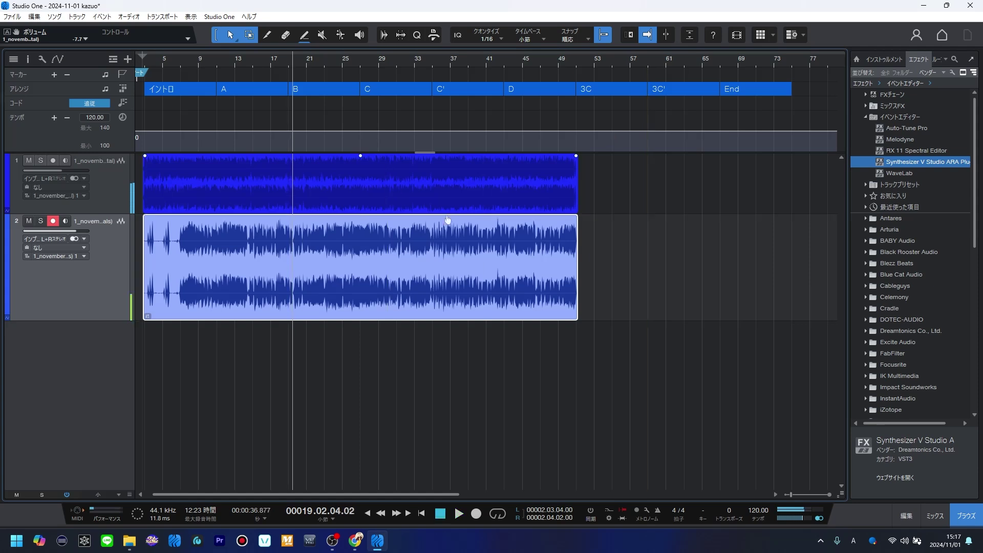
# Step: Save the song with the external stem files copied into its media folder, set the global transpose to 5, and play the result
pyautogui.click(607, 281)
pyautogui.hotkey('ctrl', 's')
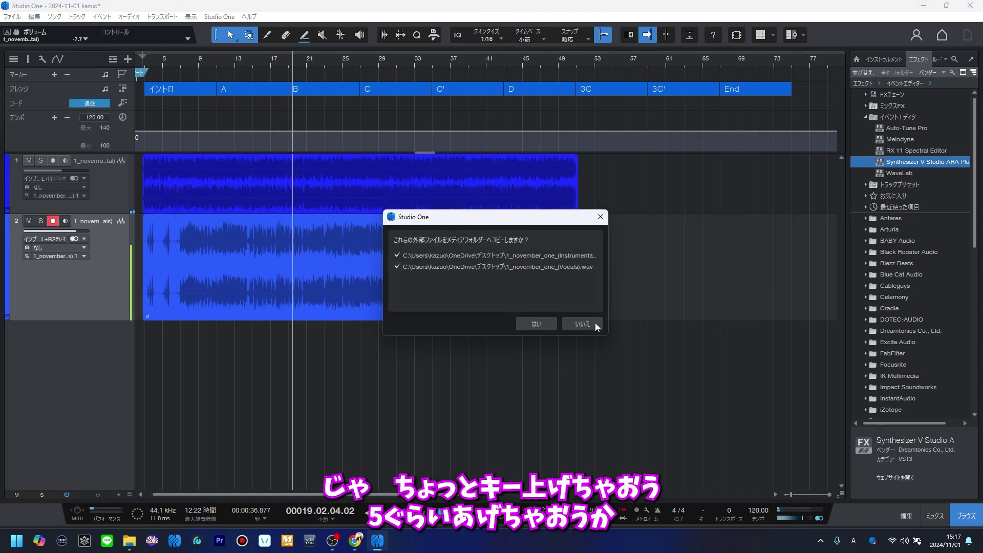
pyautogui.click(545, 324)
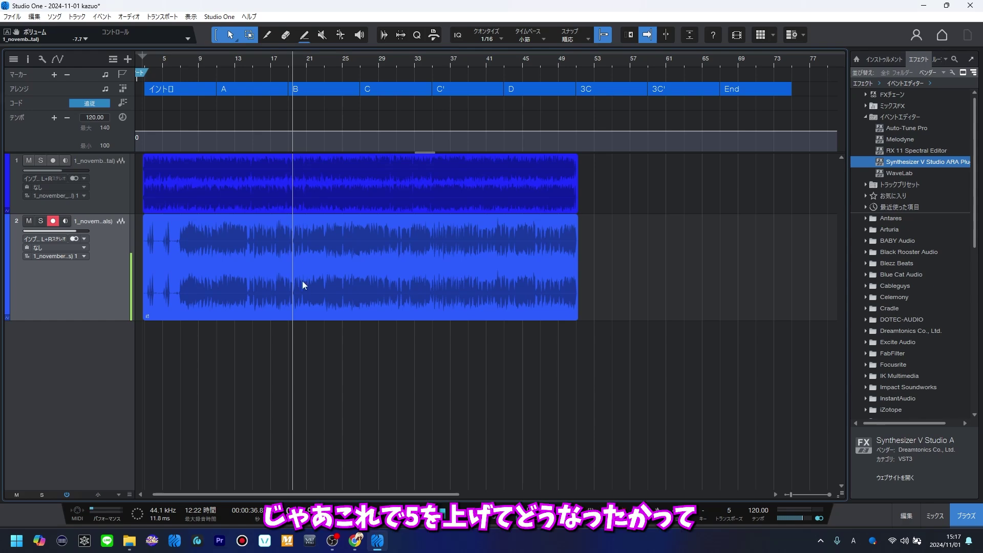
pyautogui.click(108, 193)
pyautogui.click(199, 197)
pyautogui.press('space')
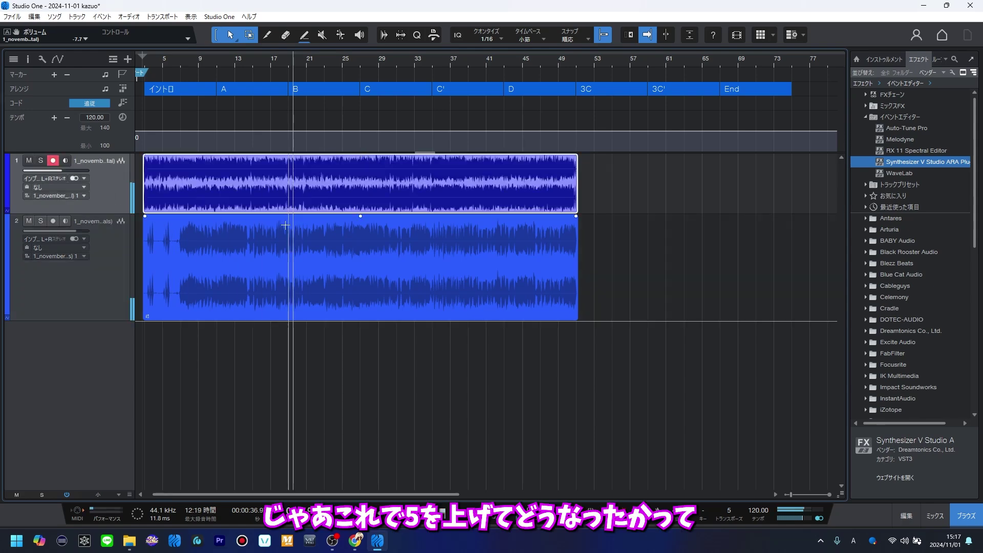
# Step: Show the track inspector, enable Follow Global Transpose for the instrumental track, and play it back
pyautogui.click(27, 60)
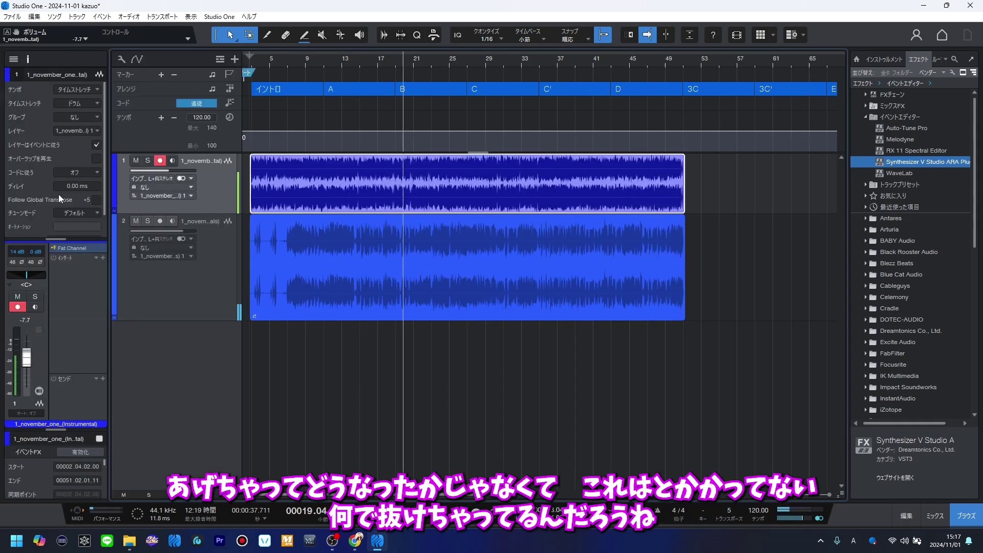
pyautogui.click(95, 199)
pyautogui.click(215, 289)
pyautogui.click(277, 207)
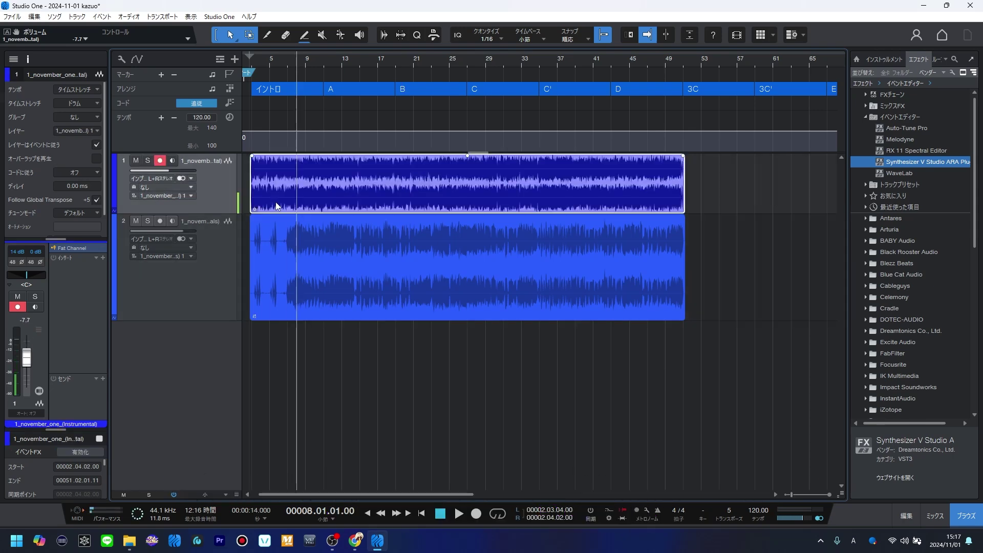
pyautogui.press('space')
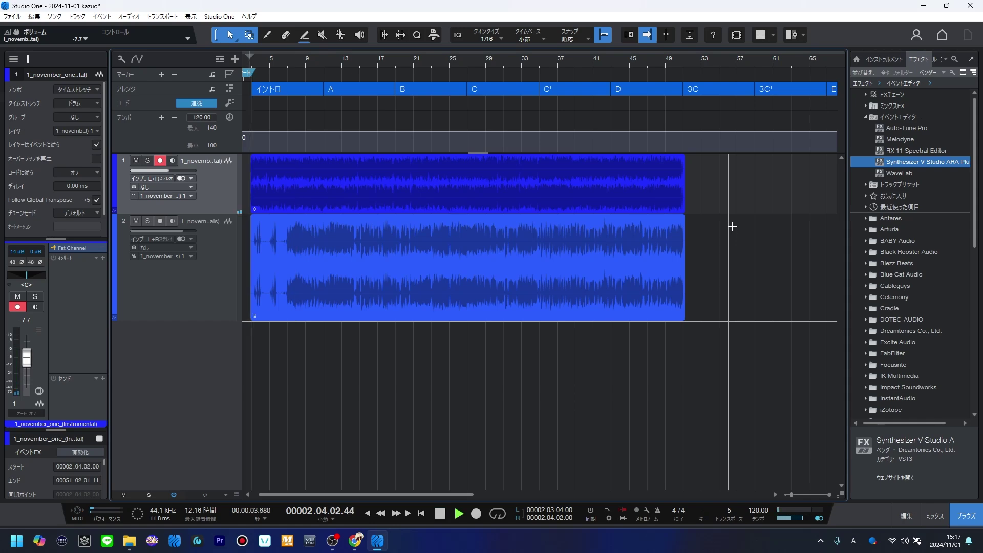
# Step: Open the vocal event in the Synthesizer V editor and transpose all of its notes up 5 semitones
pyautogui.click(227, 269)
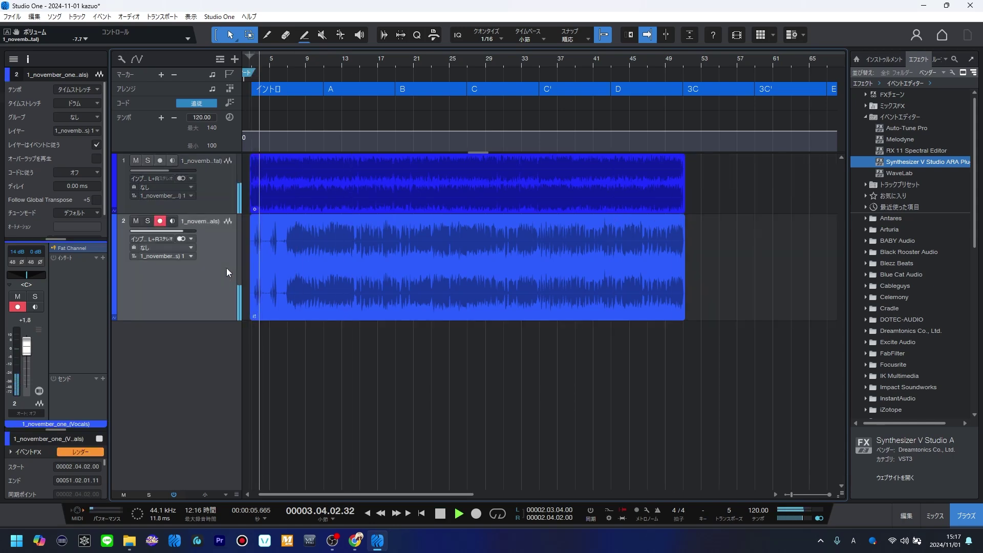
pyautogui.click(328, 270)
pyautogui.doubleClick(328, 270)
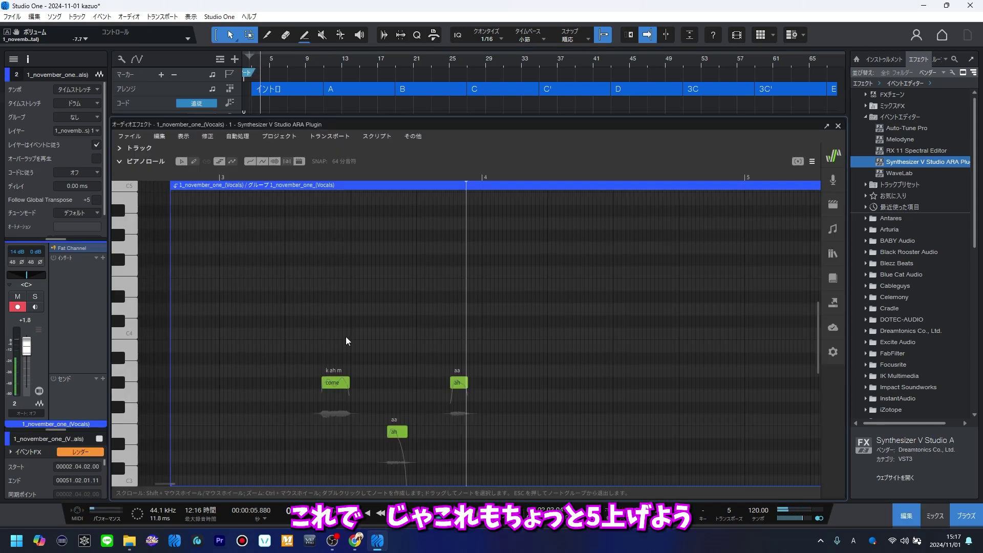
pyautogui.click(331, 386)
pyautogui.hotkey('ctrl', 'a')
pyautogui.press('Up')
pyautogui.press('Up')
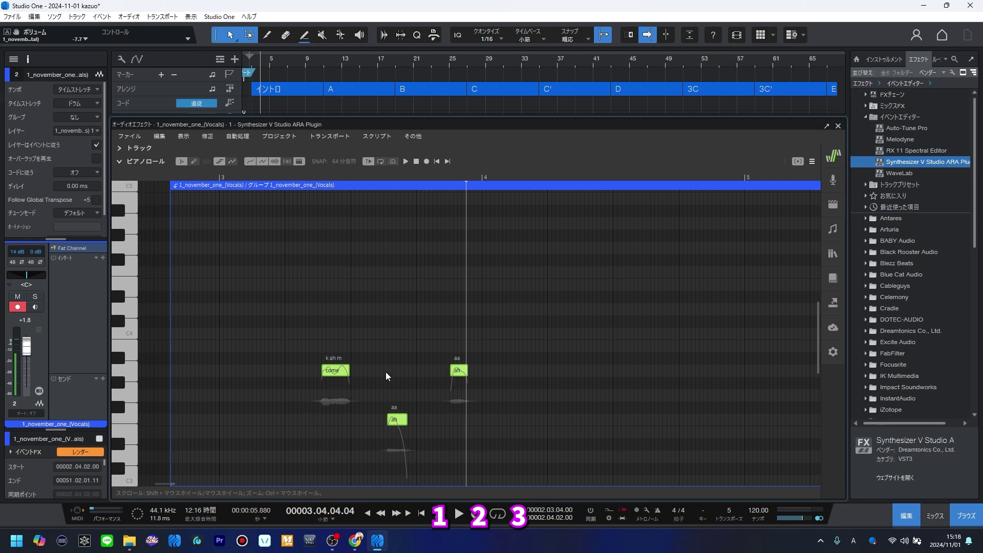
pyautogui.press('Up')
pyautogui.press('Up')
pyautogui.press('Up')
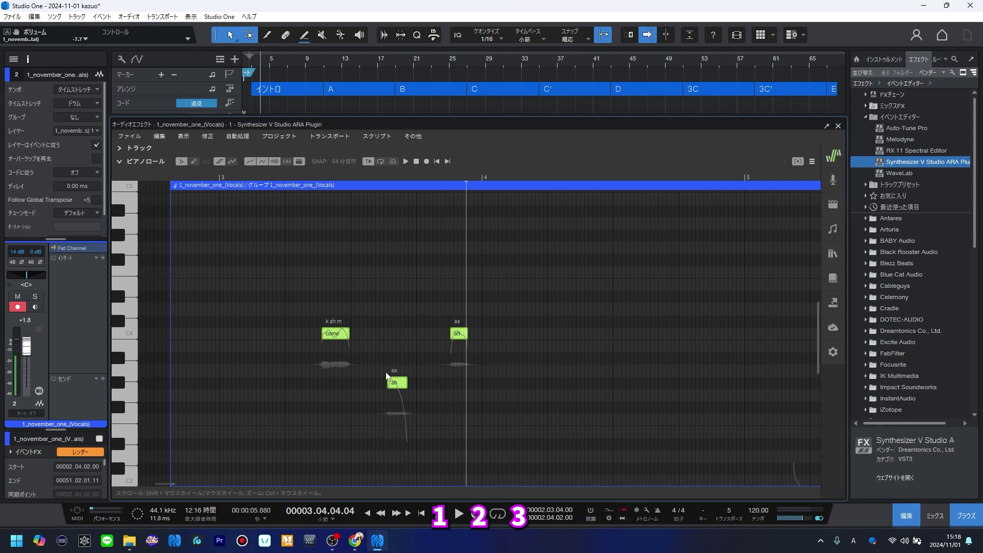
# Step: Close the vocal editor and play both transposed stems from the start, checking the inspector settings of each track
pyautogui.click(839, 126)
pyautogui.click(601, 386)
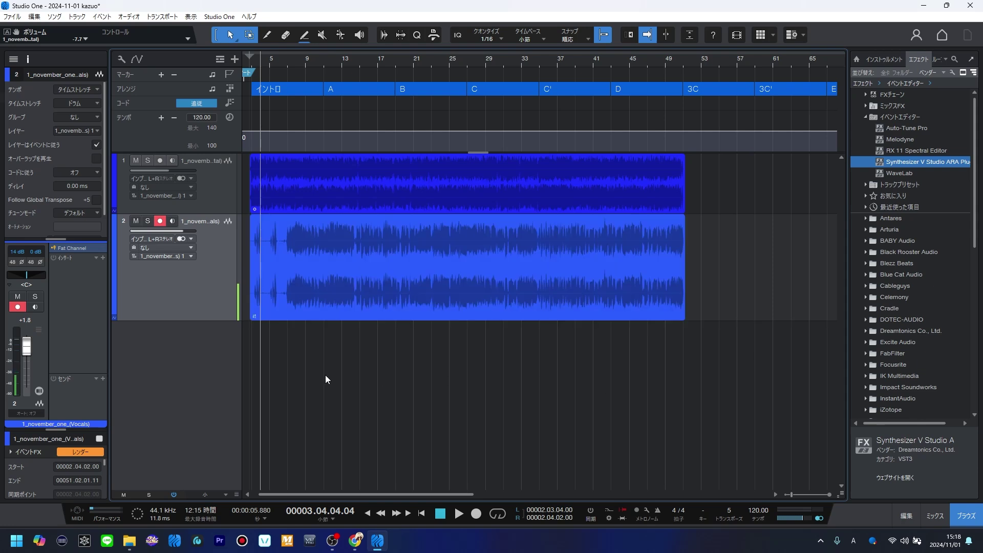
pyautogui.press('space')
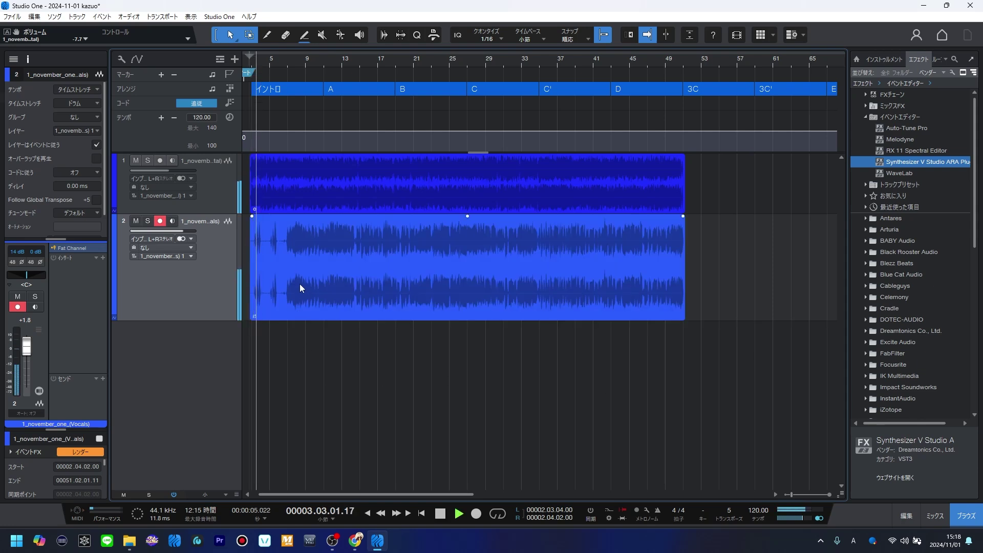
pyautogui.click(323, 304)
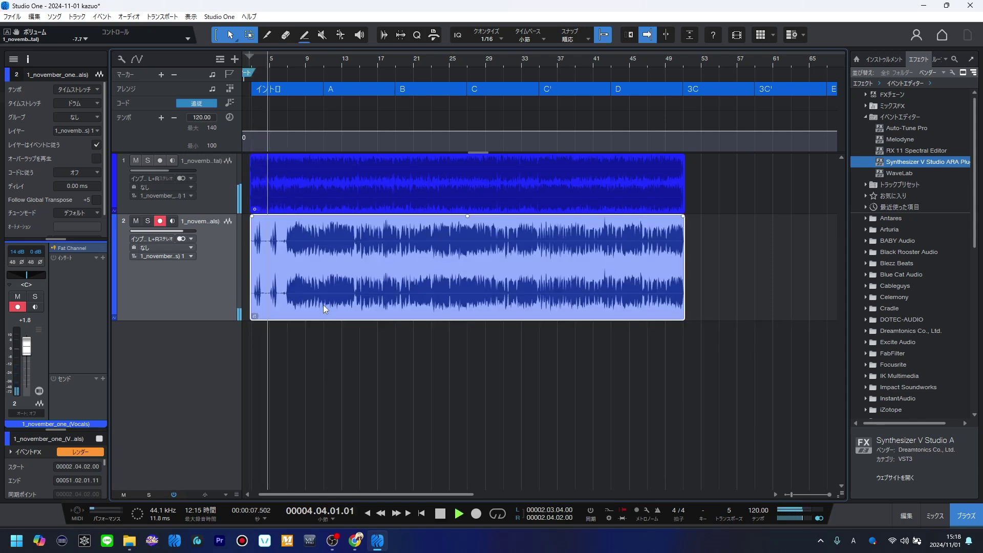
pyautogui.click(211, 189)
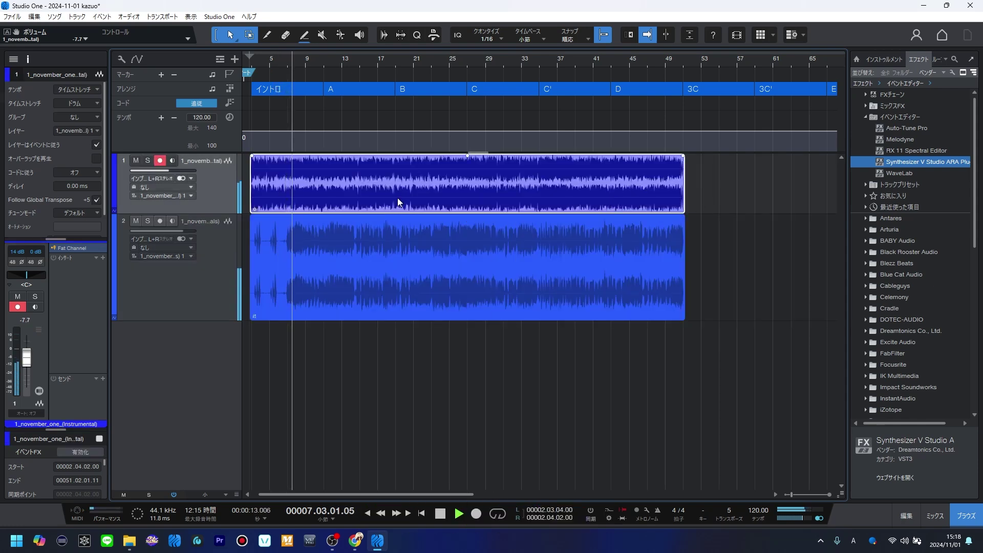
pyautogui.click(219, 250)
pyautogui.click(226, 195)
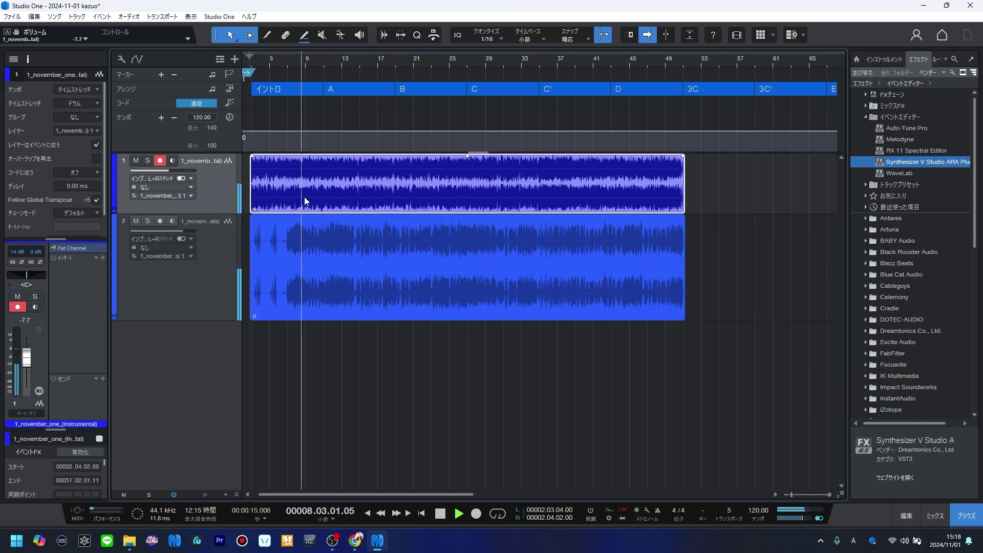
# Step: Make the vocal track slightly shorter and the instrumental track taller in the arrangement while the song plays
pyautogui.click(730, 213)
pyautogui.press('e')
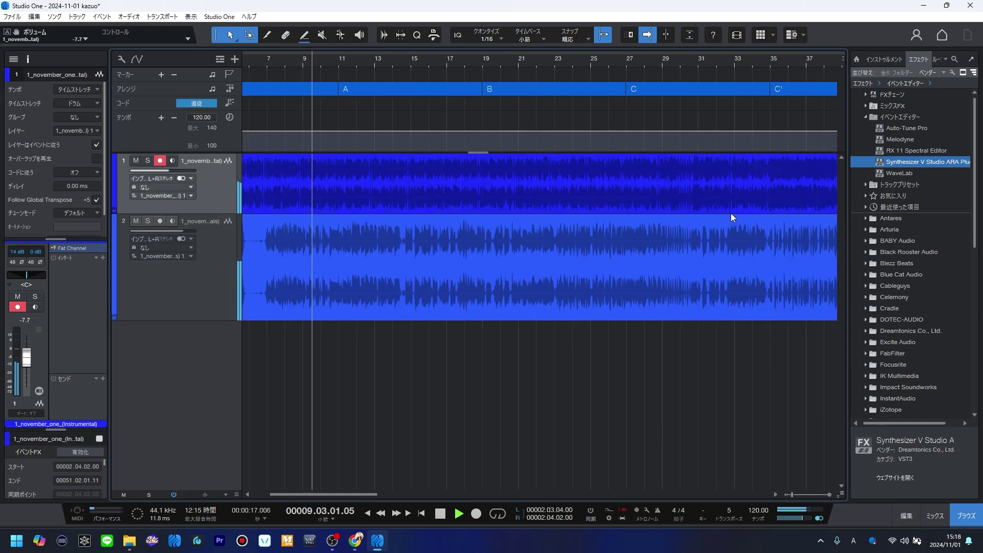
pyautogui.click(427, 195)
pyautogui.click(410, 275)
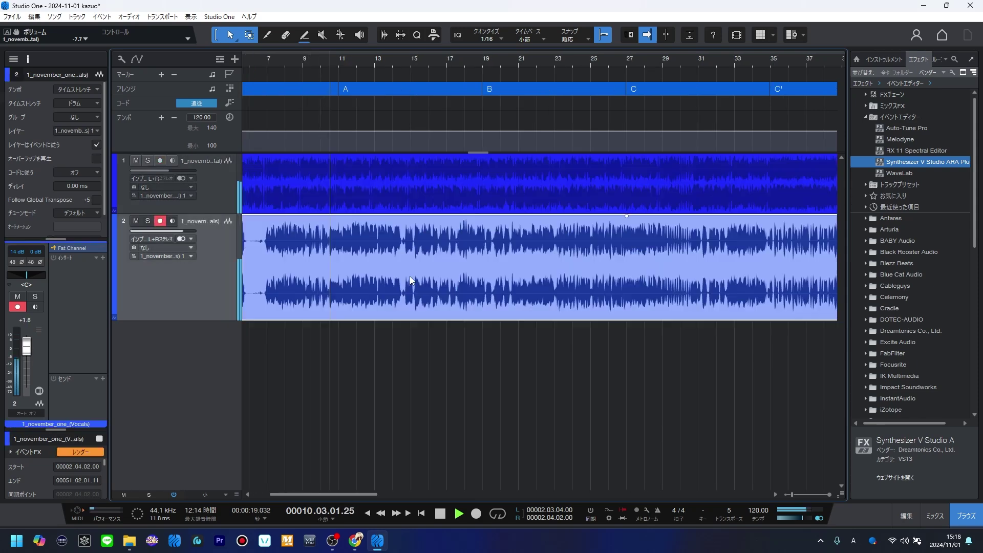
pyautogui.moveTo(214, 321); pyautogui.dragTo(216, 304)
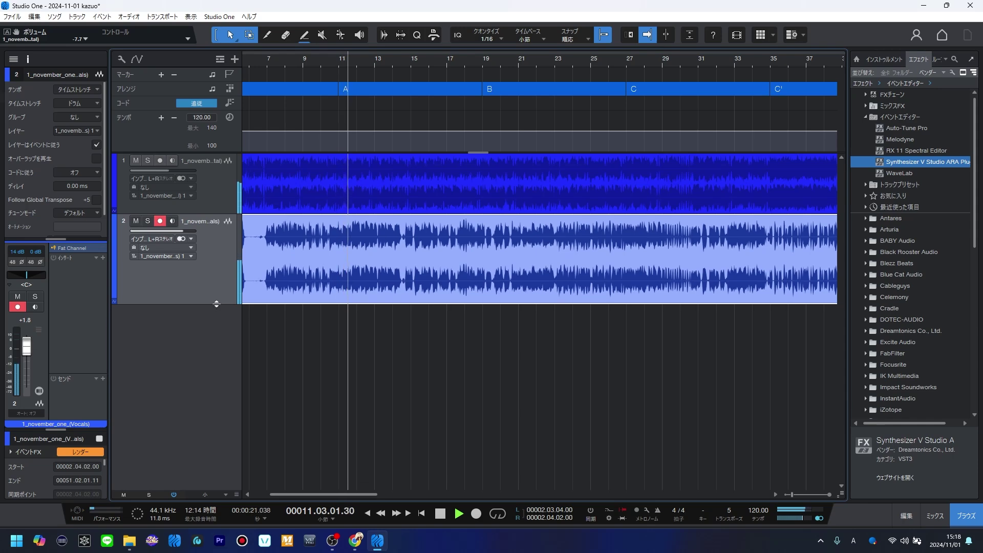
pyautogui.moveTo(277, 214); pyautogui.dragTo(299, 234)
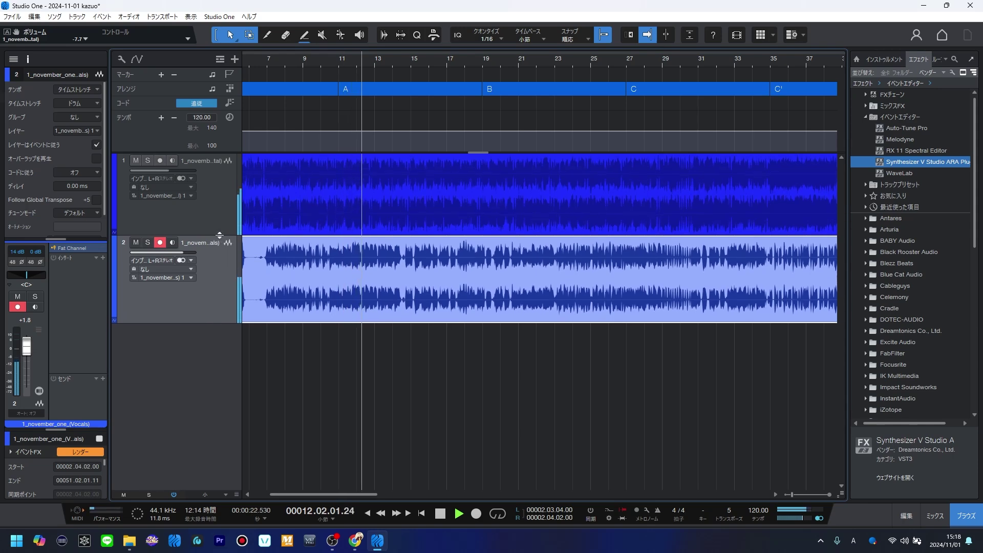
pyautogui.click(300, 230)
pyautogui.click(794, 291)
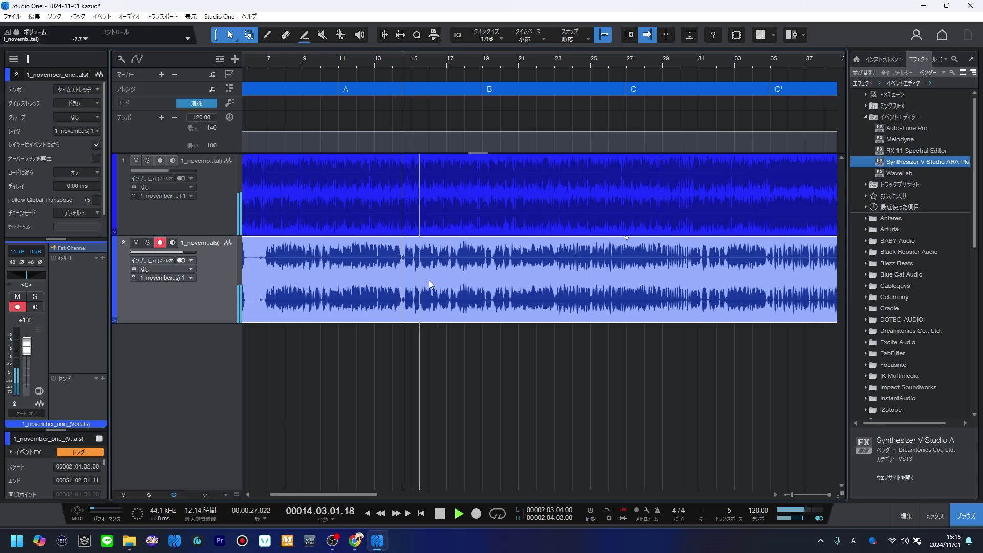
# Step: Stop playback and set the song's global transpose back to 0
pyautogui.click(213, 214)
pyautogui.click(226, 286)
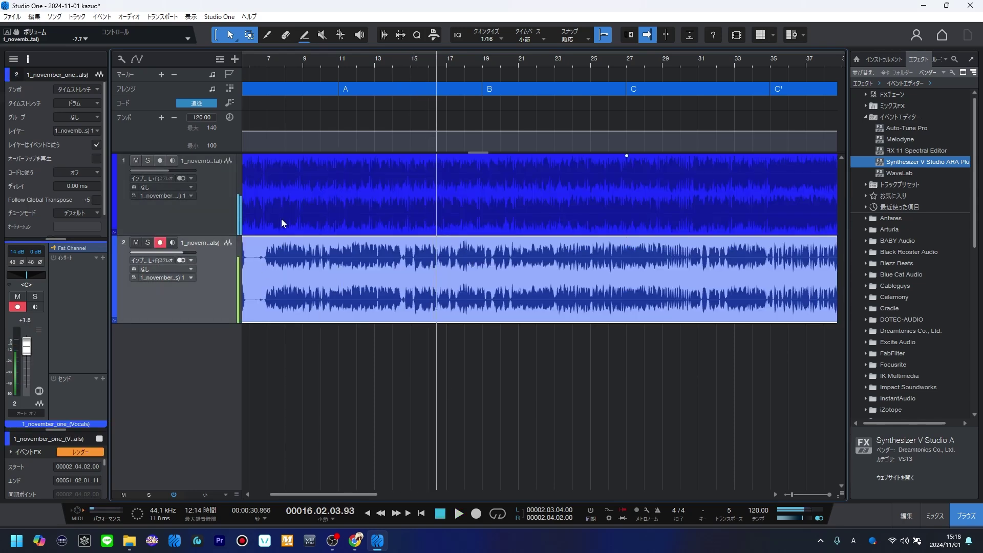
pyautogui.click(179, 217)
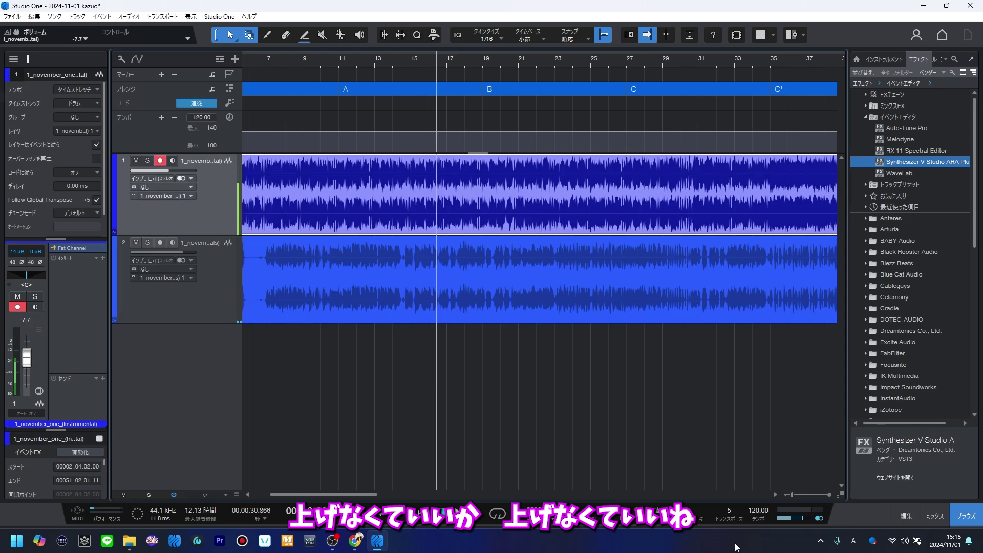
pyautogui.moveTo(729, 511); pyautogui.dragTo(729, 517)
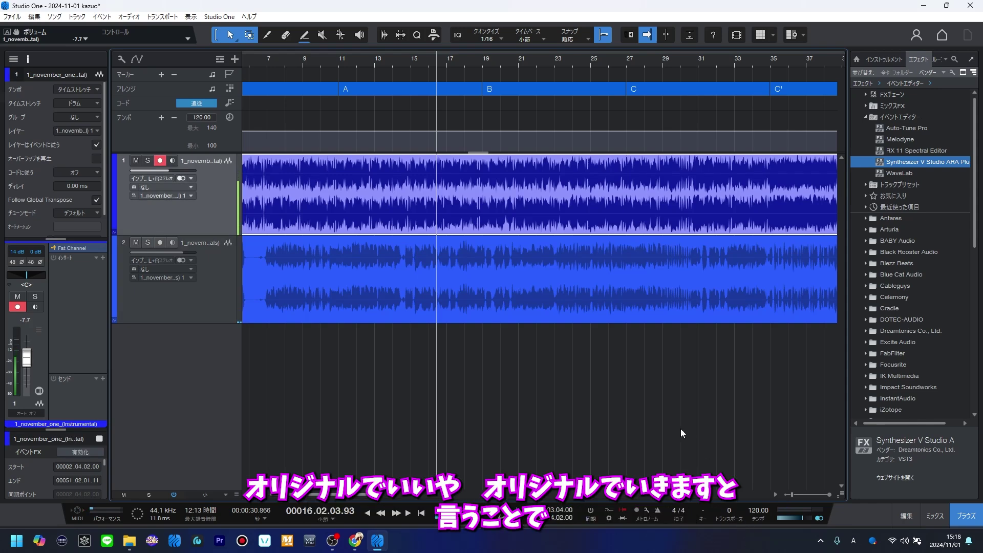
# Step: Open the vocal event in the Synthesizer V editor and transpose all of its notes down 5 semitones
pyautogui.doubleClick(333, 308)
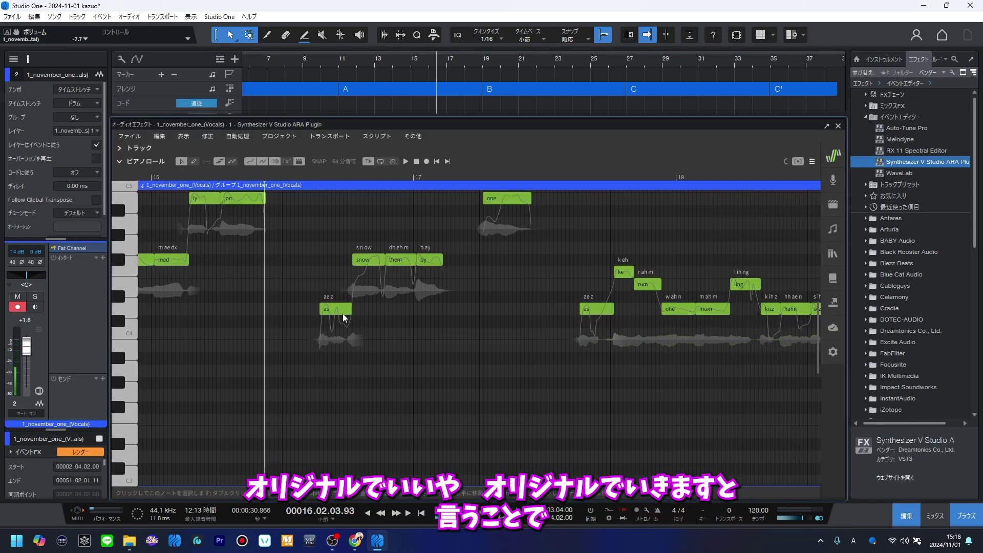
pyautogui.scroll(2, 342, 317)
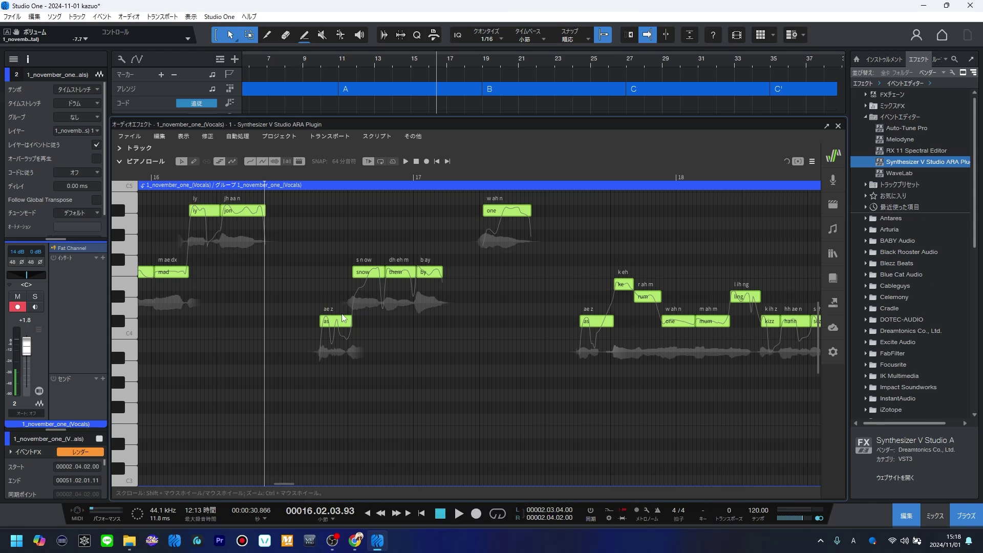
pyautogui.scroll(3, 342, 314)
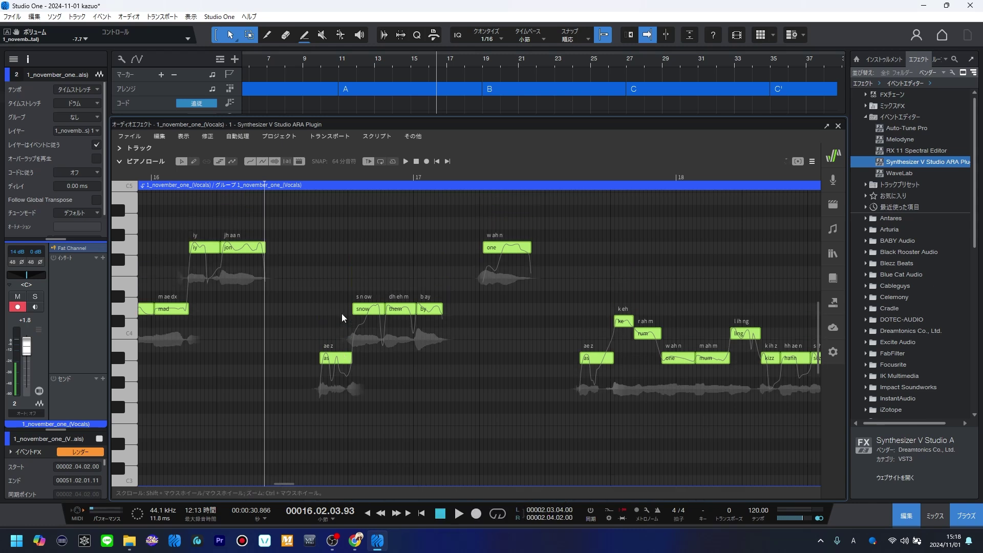
# Step: Play the song from the start, enlarging the vocal editor upwards and hiding the browser to widen the piano roll
pyautogui.press('space')
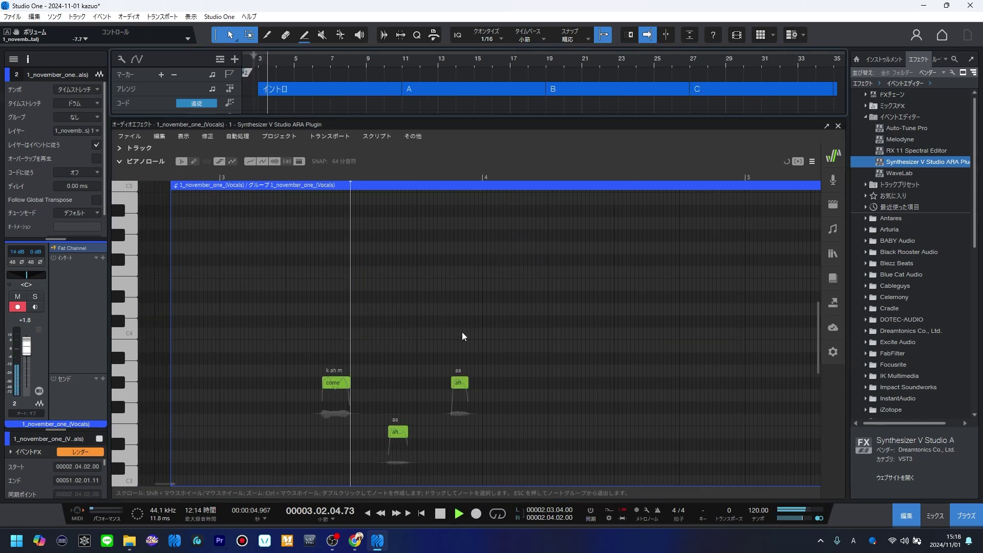
pyautogui.keyDown('ctrl'); pyautogui.scroll(2, 506, 349); pyautogui.keyUp('ctrl')
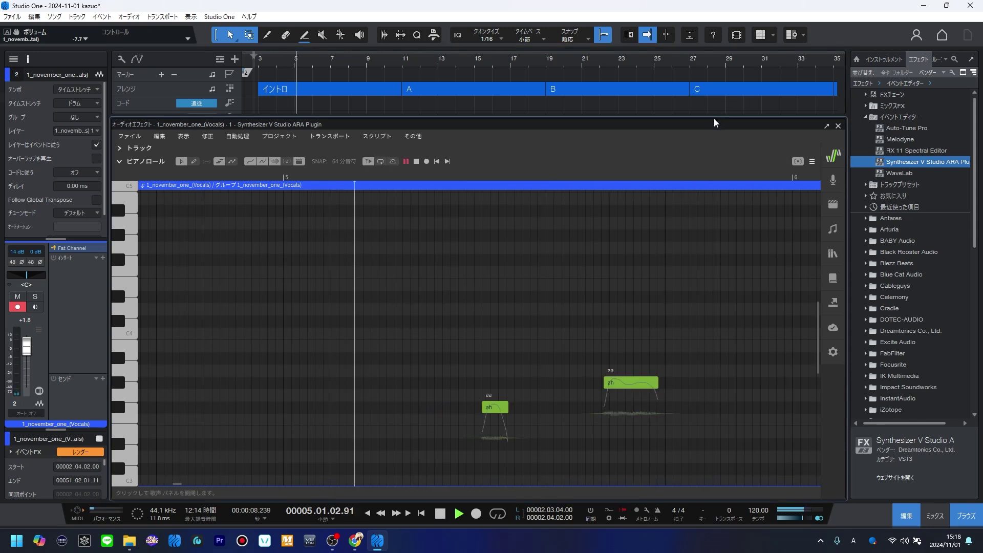
pyautogui.moveTo(714, 119); pyautogui.dragTo(729, 100)
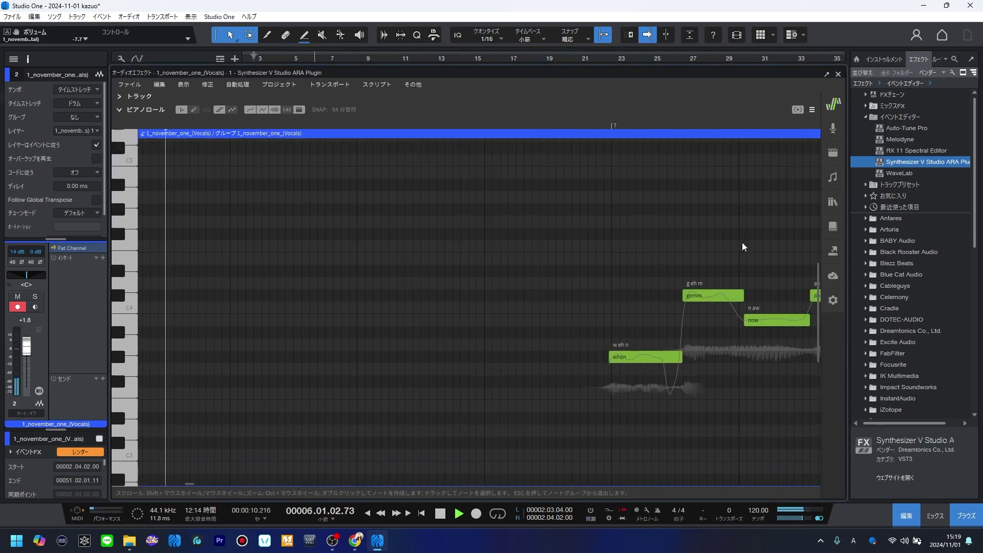
pyautogui.press('F5')
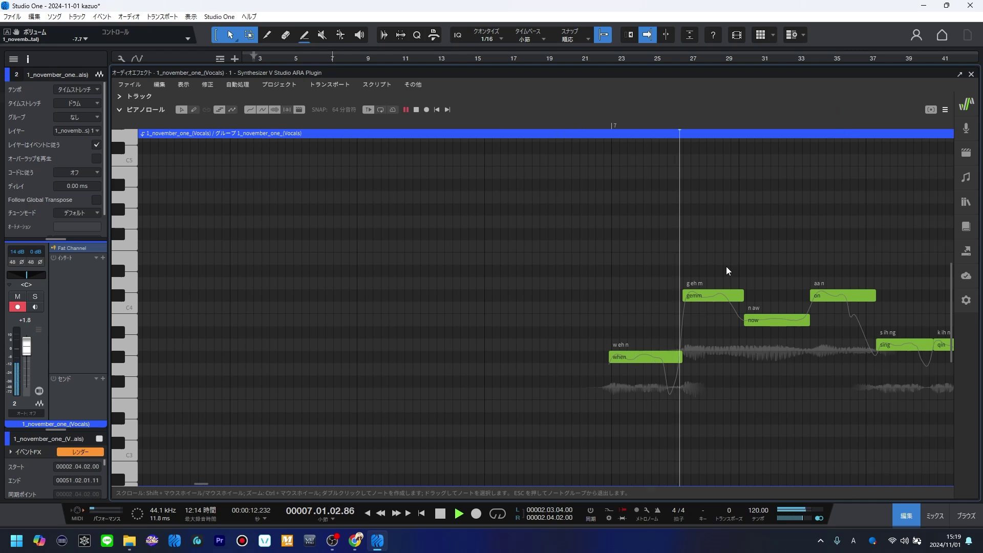
pyautogui.press('space')
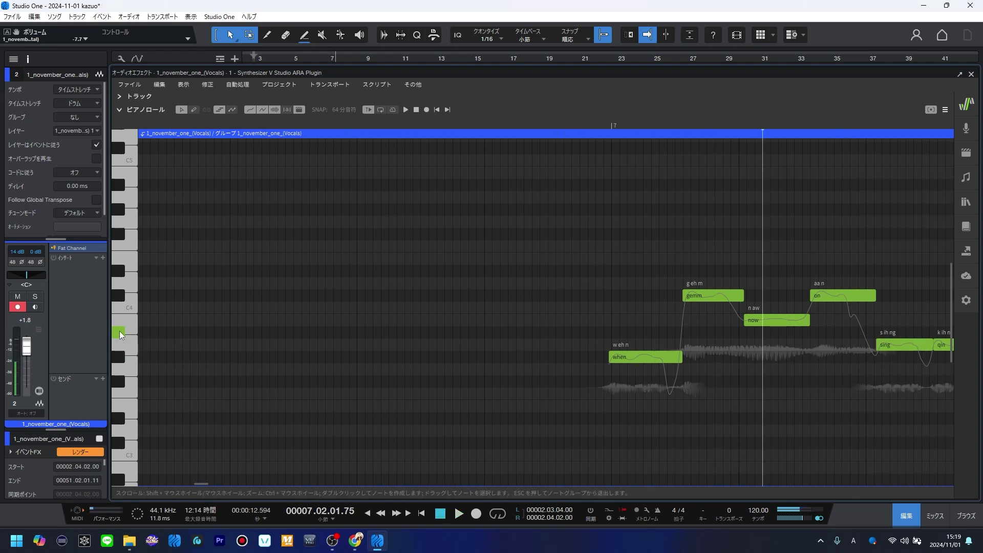
# Step: Raise the "when" note at bar 7 by 5 semitones and play the phrase from just before it
pyautogui.click(630, 358)
pyautogui.press('Up')
pyautogui.press('Up')
pyautogui.press('Up')
pyautogui.press('Up')
pyautogui.press('Up')
pyautogui.click(496, 123)
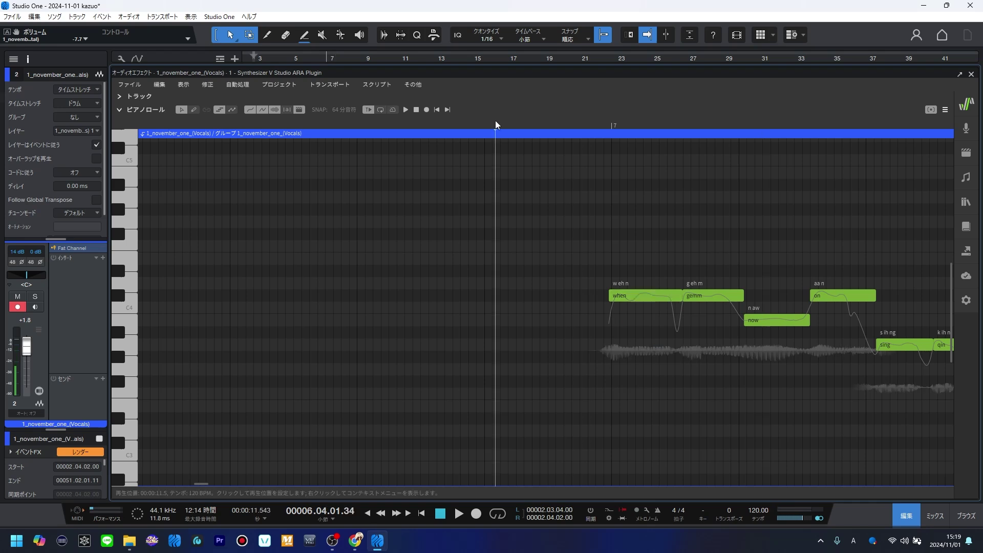
pyautogui.press('space')
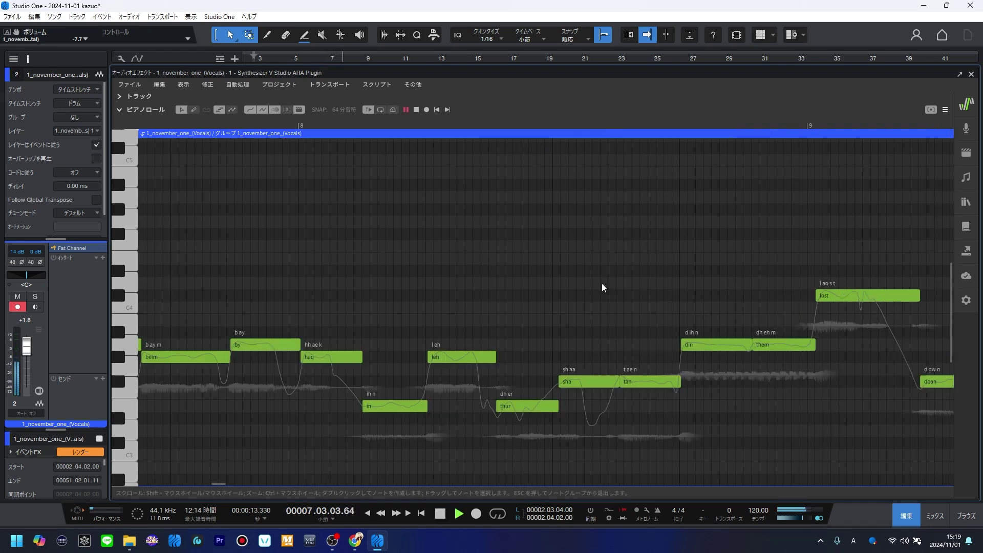
pyautogui.press('space')
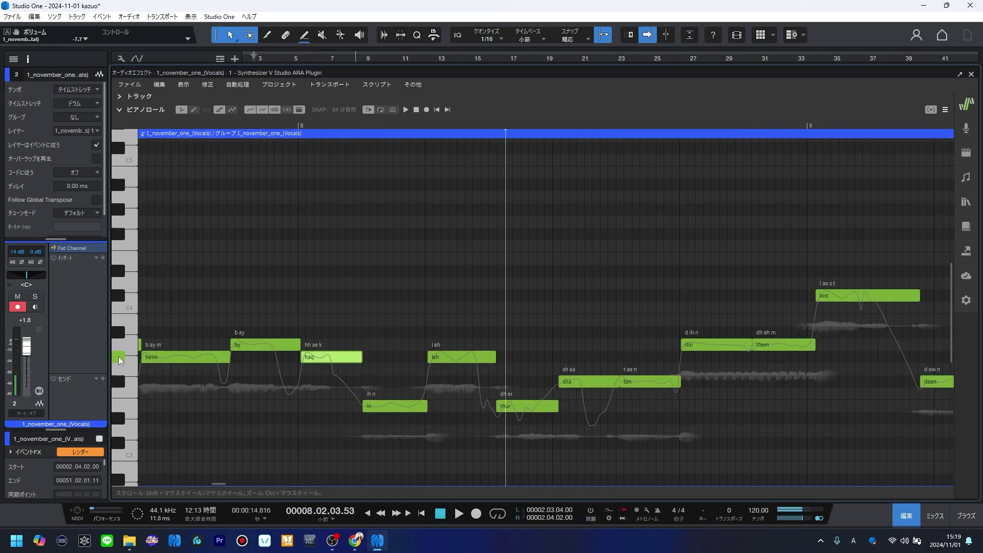
# Step: Lower the "haq" note at bar 8 by 2 semitones and play back the passage
pyautogui.press('Down')
pyautogui.press('Down')
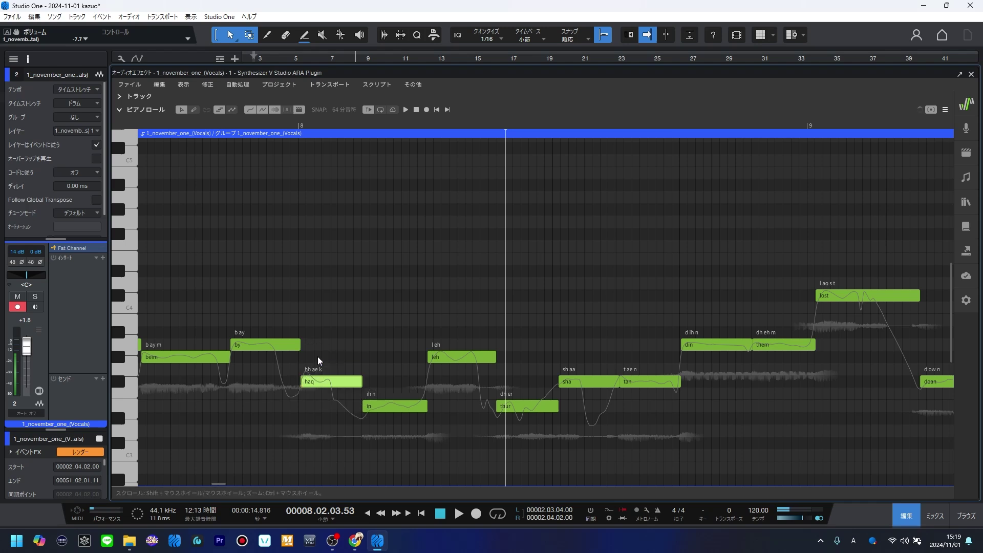
pyautogui.click(210, 125)
pyautogui.press('space')
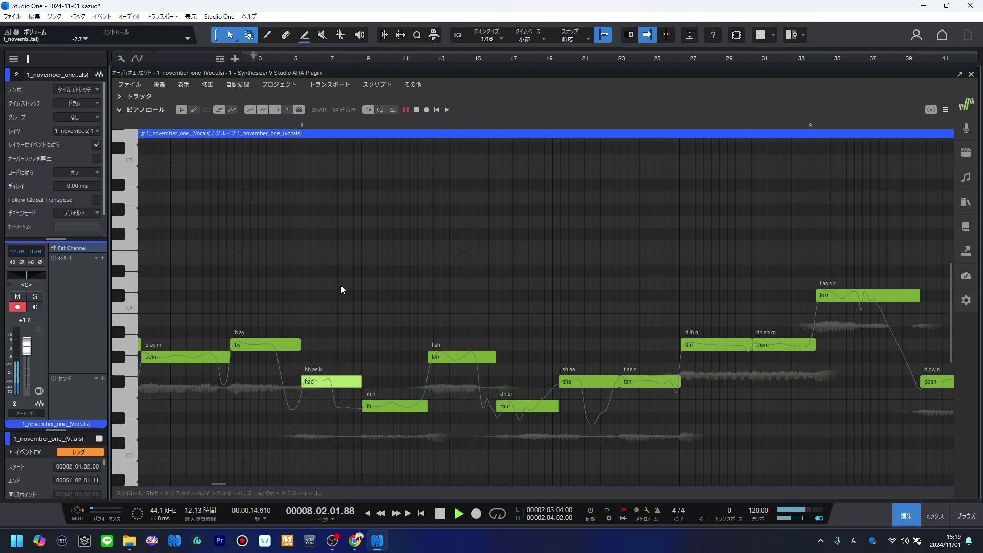
pyautogui.press('space')
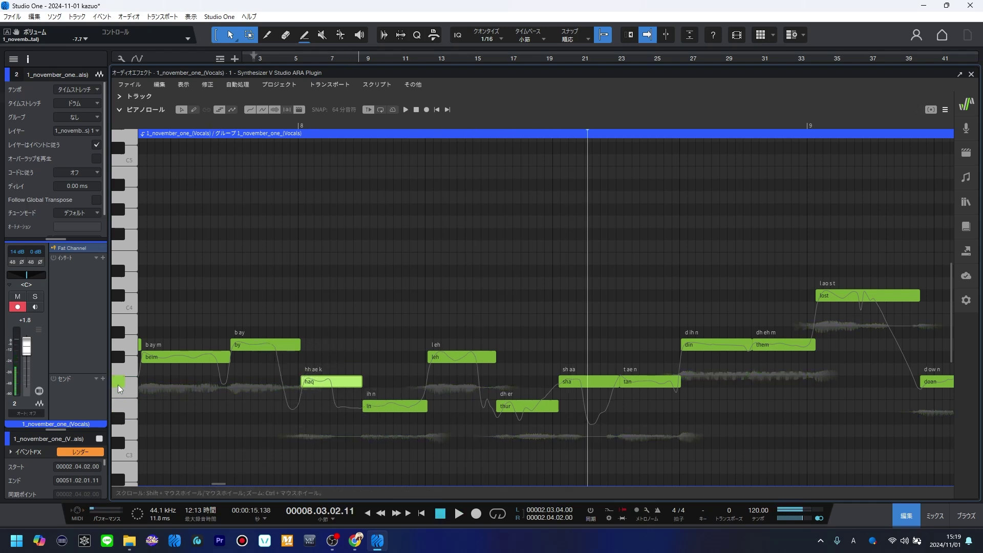
# Step: Raise the "in" note following "haq" by 2 semitones and listen to the passage
pyautogui.click(378, 402)
pyautogui.press('Up')
pyautogui.press('Up')
pyautogui.press('space')
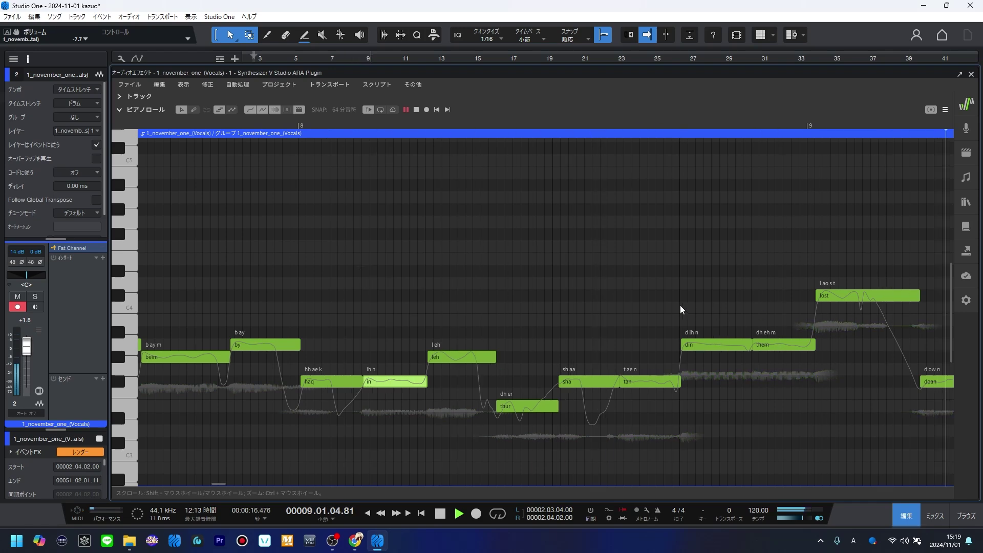
pyautogui.press('space')
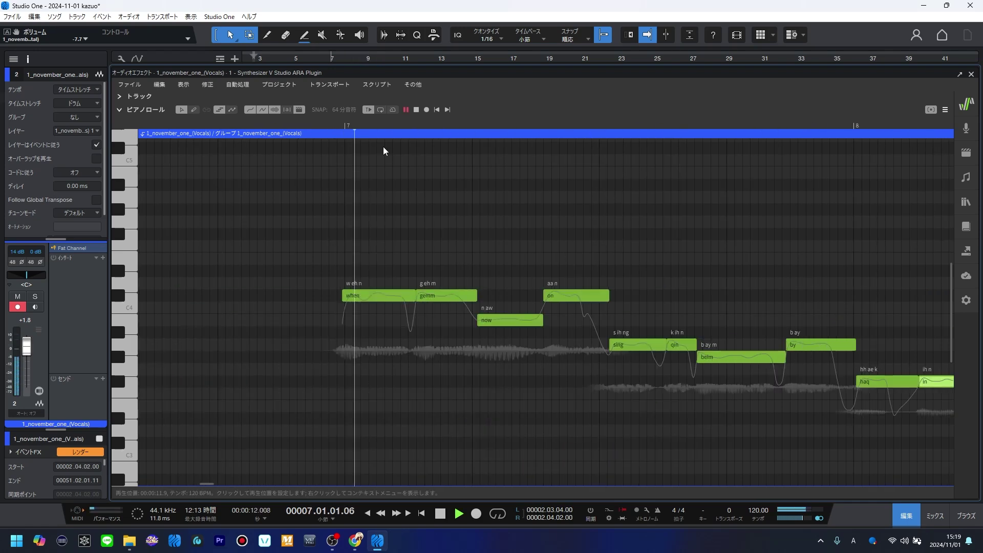
# Step: Raise the "wa" note after bar 15 by 7 semitones to the pitch of the following "ah" and play from bar 14
pyautogui.press('space')
pyautogui.keyDown('ctrl'); pyautogui.scroll(-5, 537, 251); pyautogui.keyUp('ctrl')
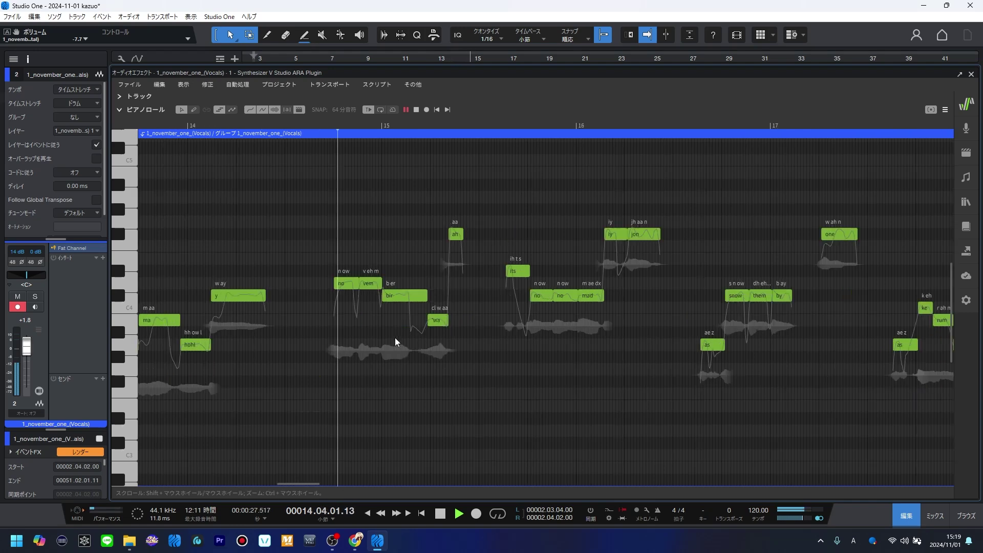
pyautogui.hotkey('ctrl', 'z')
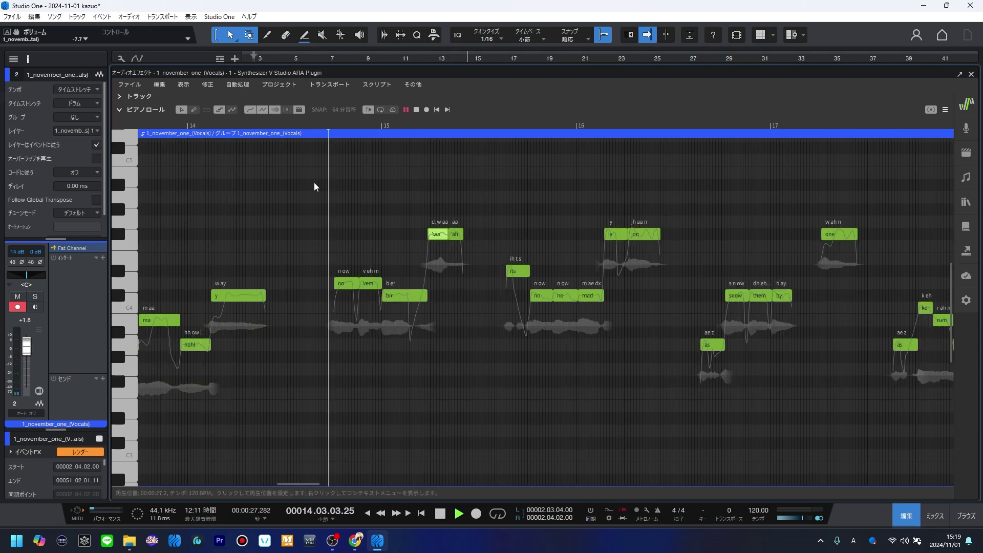
pyautogui.click(302, 124)
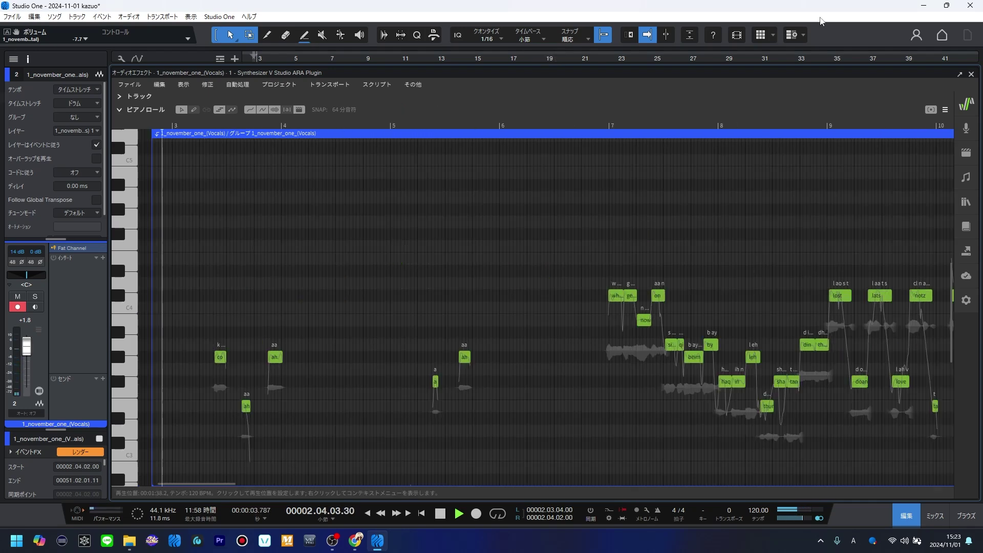
# Step: Close the vocal editor, open the mixer and insert the Smack Attack Stereo plug-in on the instrumental channel
pyautogui.press('F2')
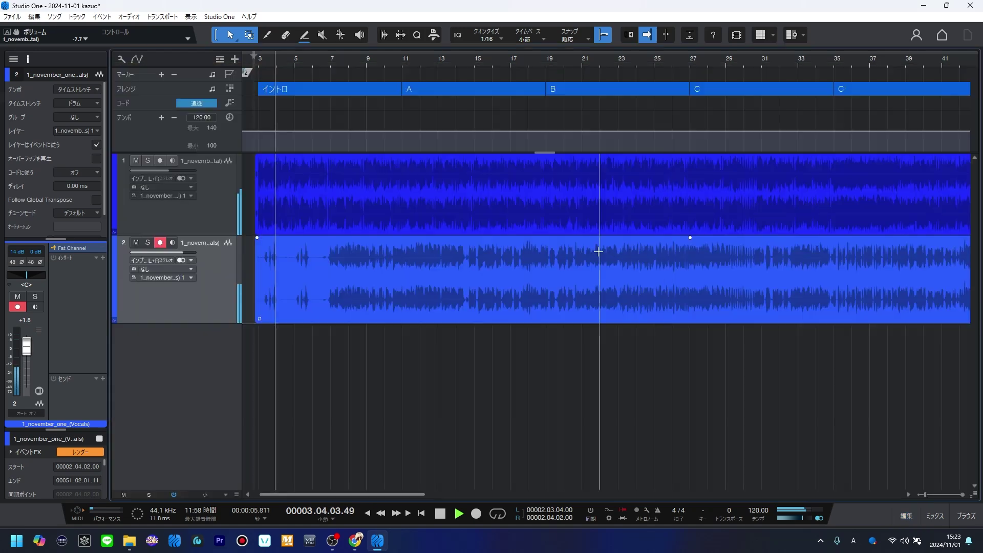
pyautogui.press('F3')
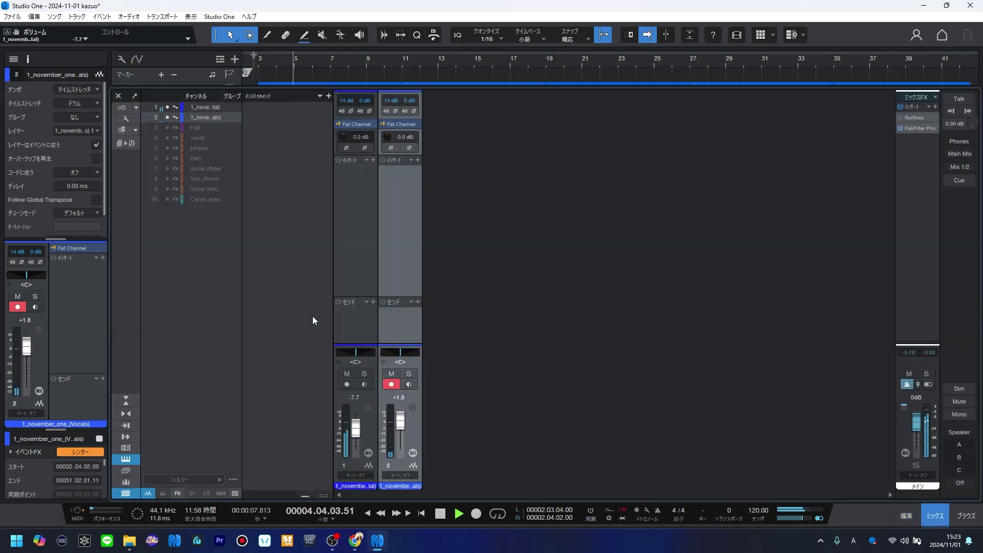
pyautogui.click(373, 160)
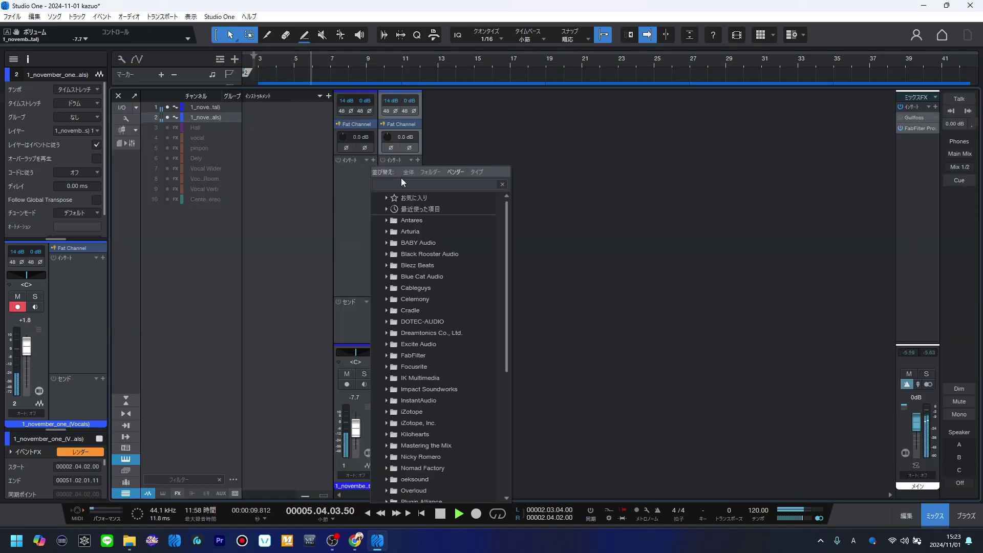
pyautogui.click(395, 198)
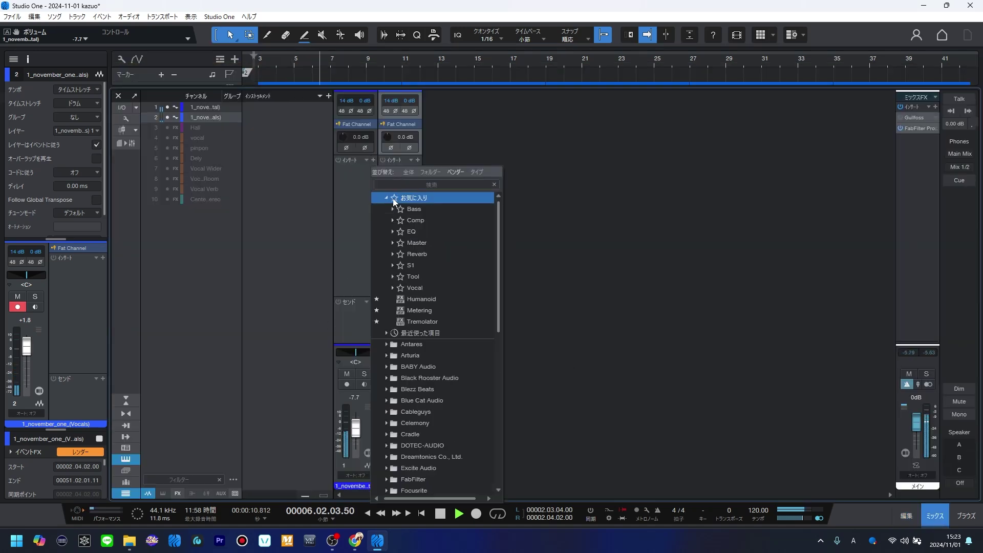
pyautogui.click(435, 266)
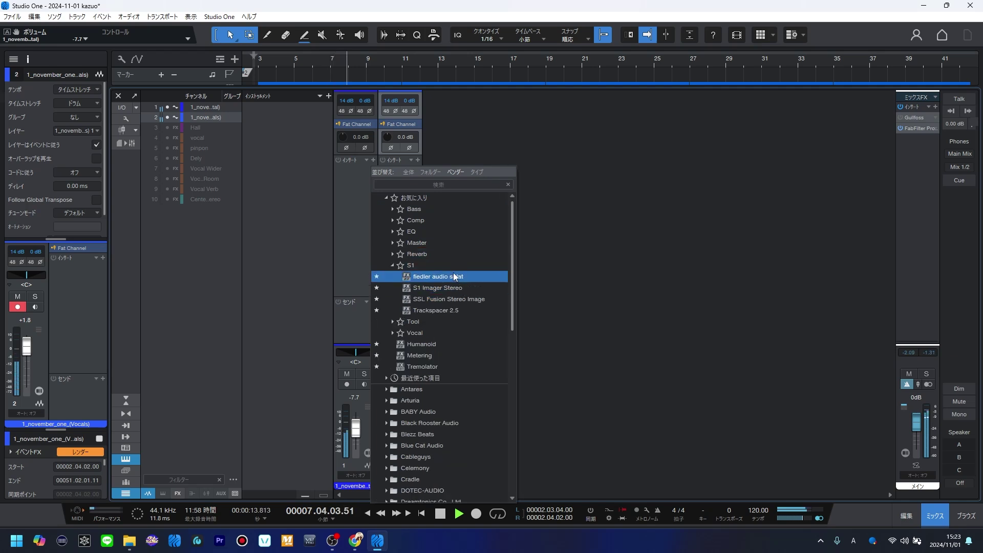
pyautogui.click(419, 267)
pyautogui.click(423, 244)
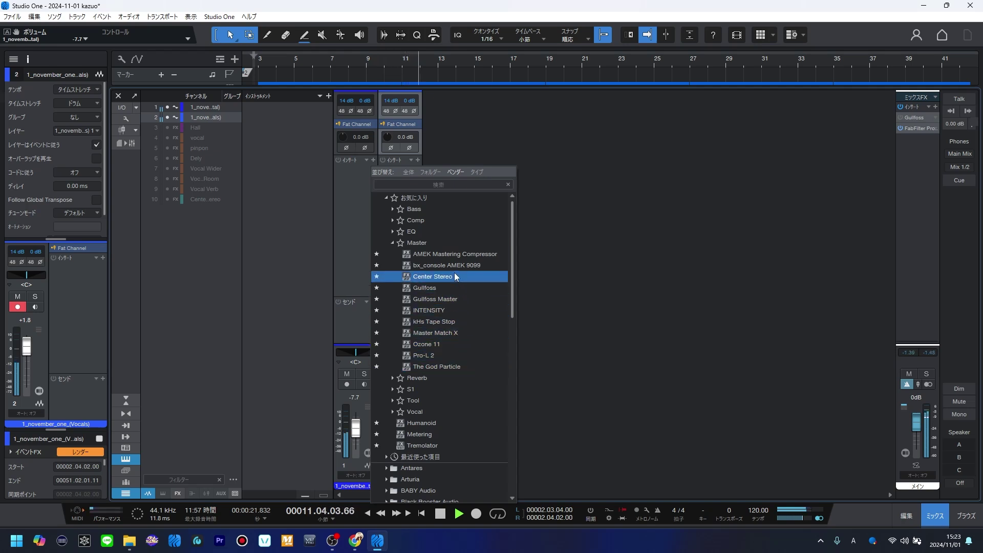
pyautogui.click(426, 222)
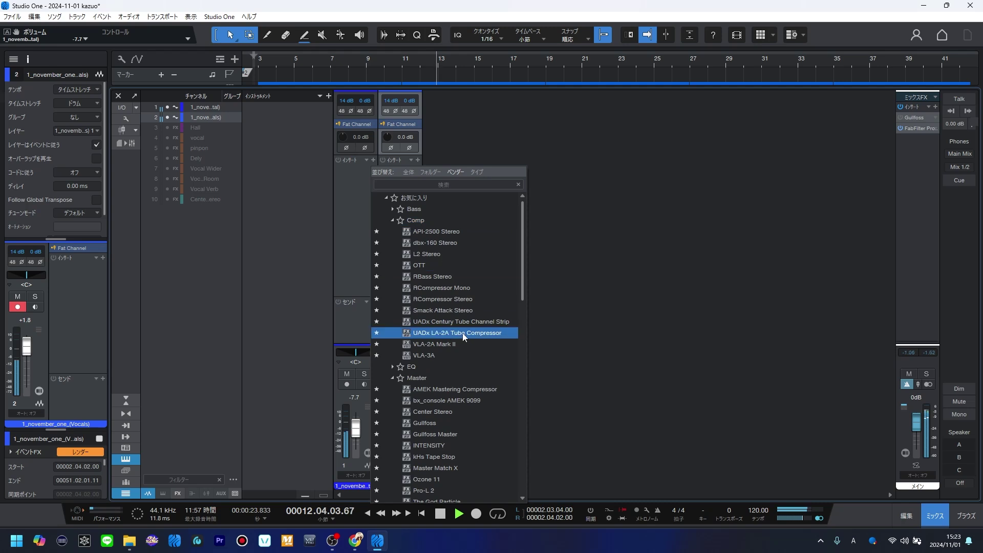
pyautogui.click(464, 309)
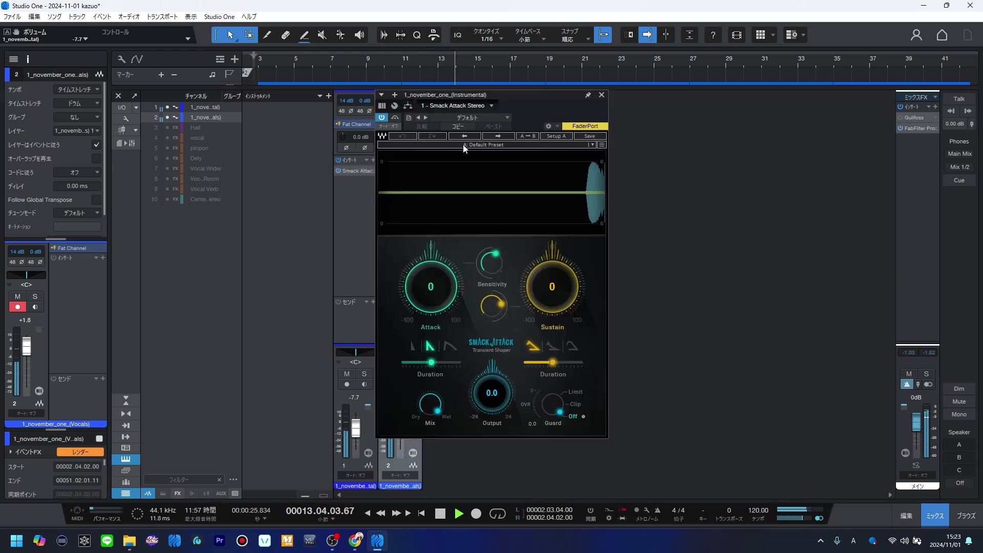
# Step: Load the LOOP preset in Smack Attack Stereo on the instrumental channel and close the plug-in window
pyautogui.click(461, 118)
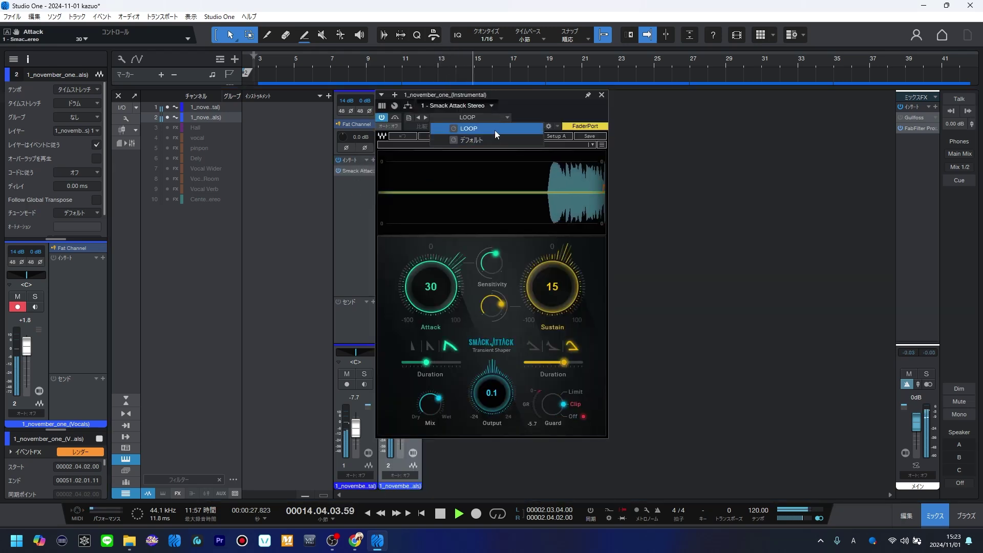
pyautogui.click(494, 129)
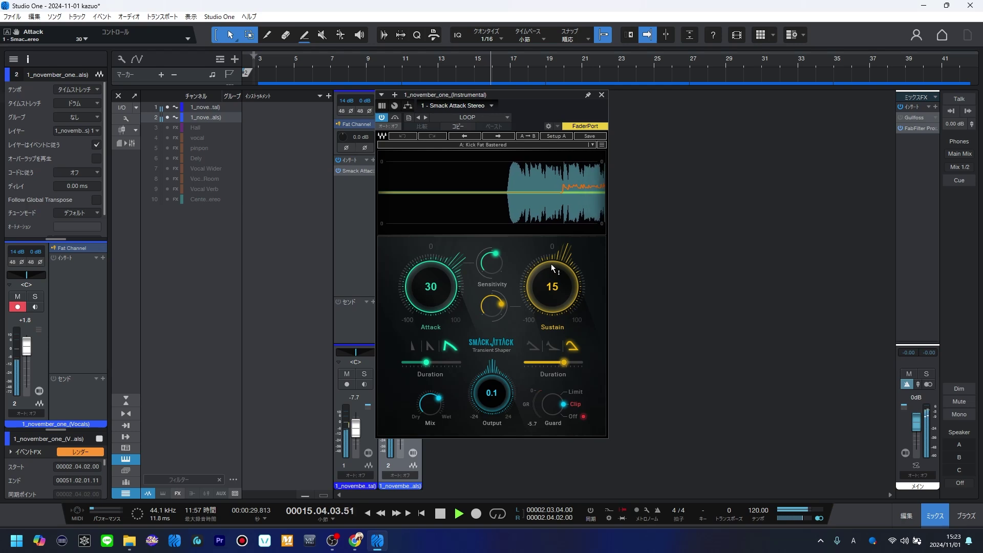
pyautogui.click(602, 96)
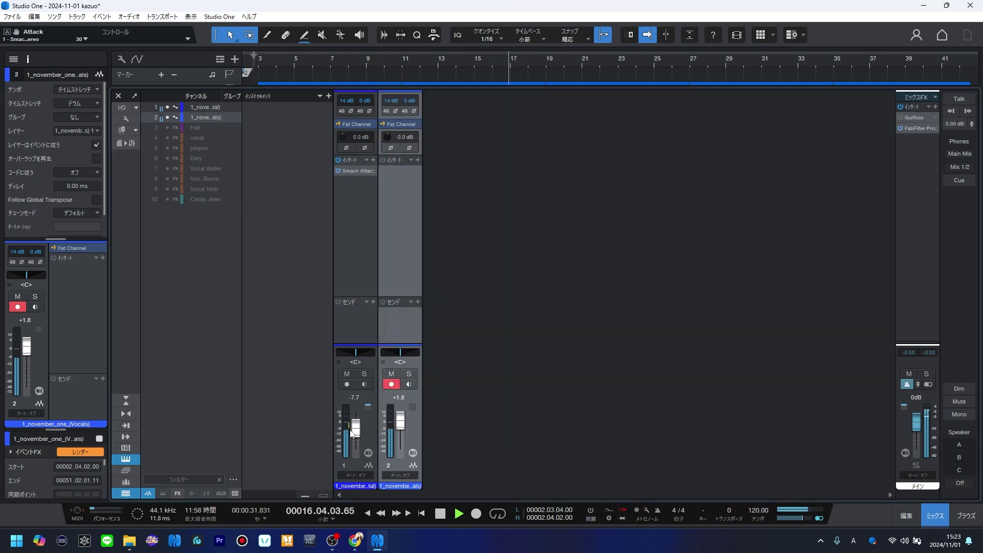
pyautogui.click(417, 159)
pyautogui.press('Left')
pyautogui.press('Left')
pyautogui.press('Left')
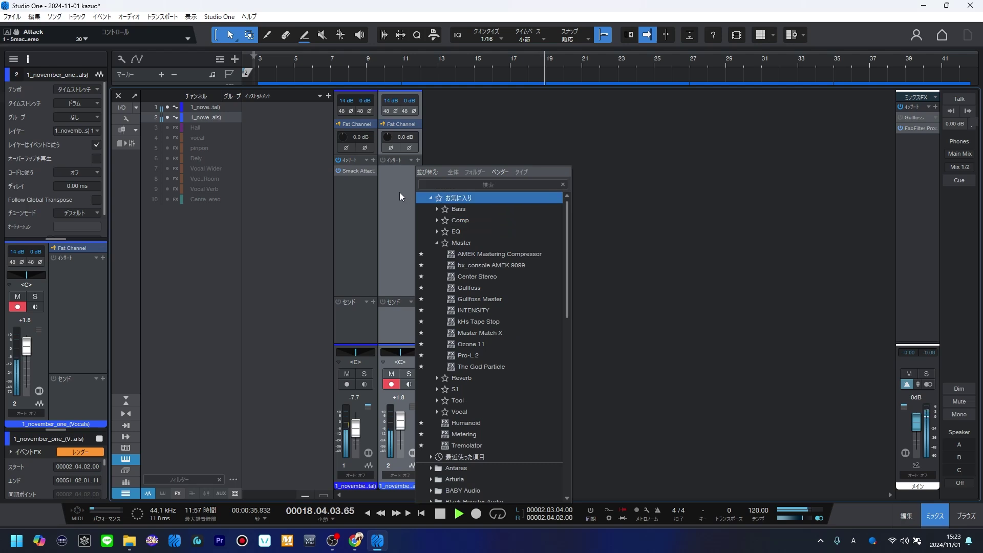
pyautogui.press('Escape')
pyautogui.click(411, 160)
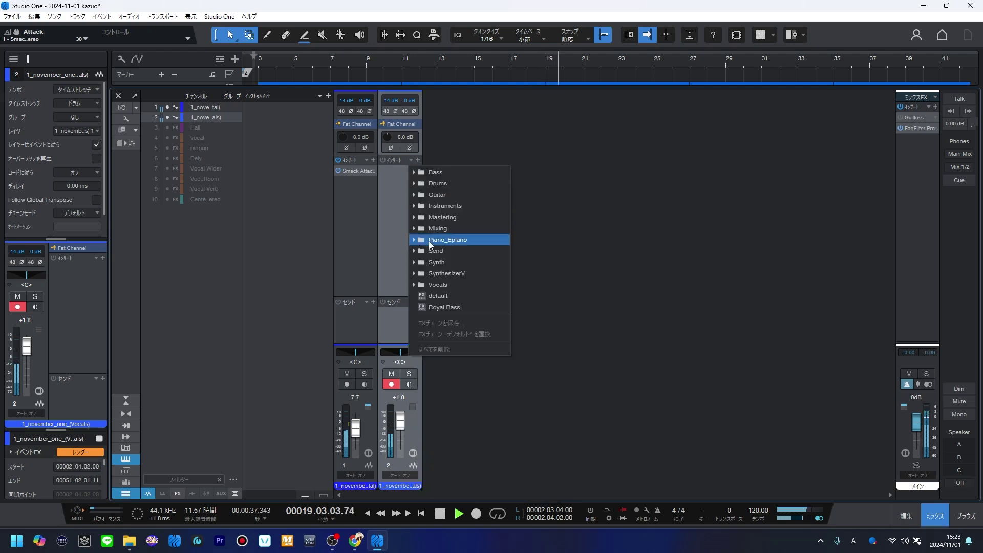
pyautogui.click(457, 285)
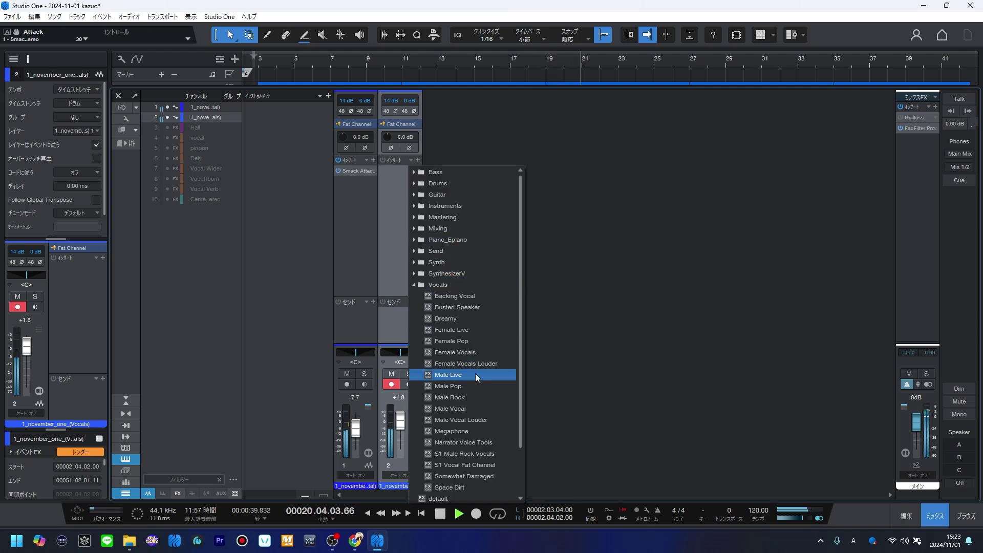
pyautogui.click(398, 261)
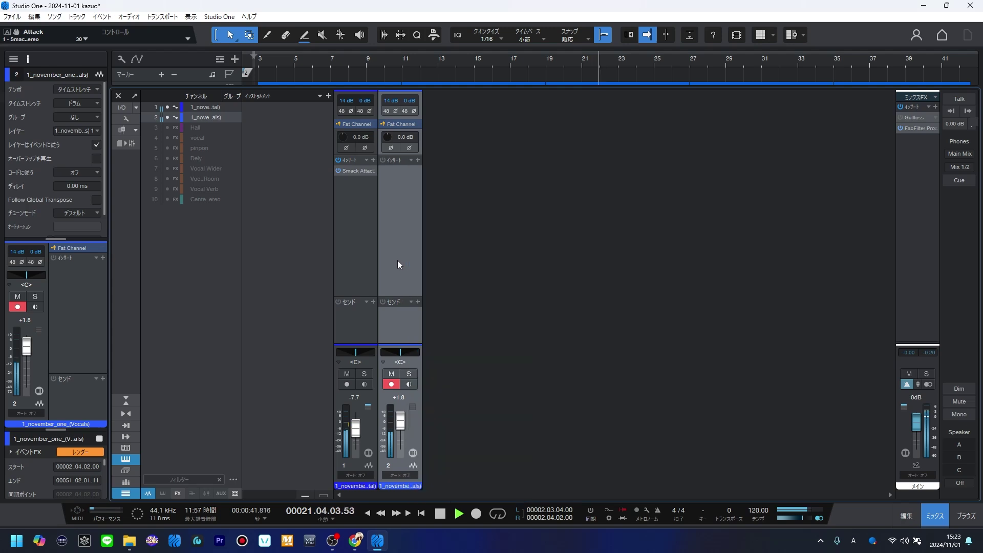
# Step: Insert the Joe Chiccarelli Vocal Strip from the Vocal favorites on the vocals channel
pyautogui.click(417, 160)
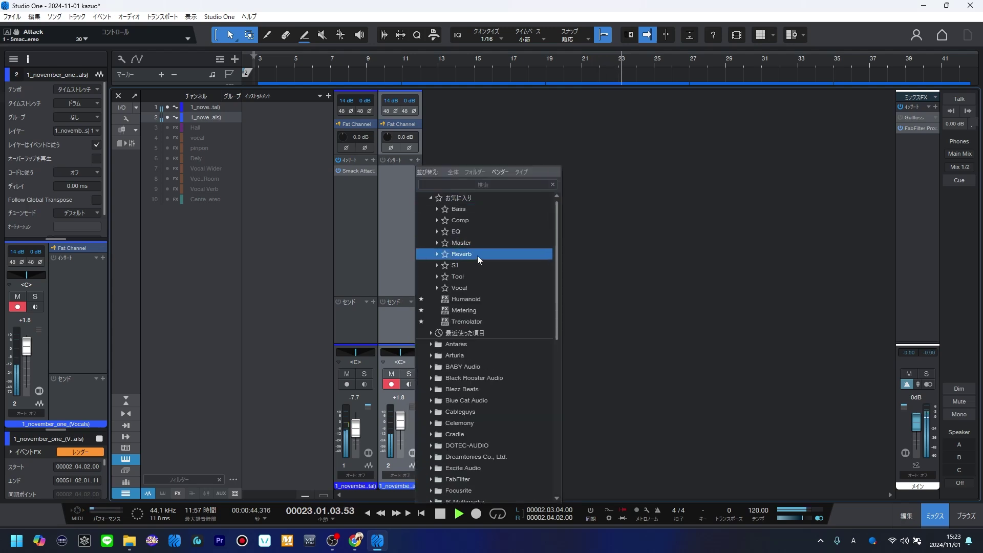
pyautogui.click(471, 290)
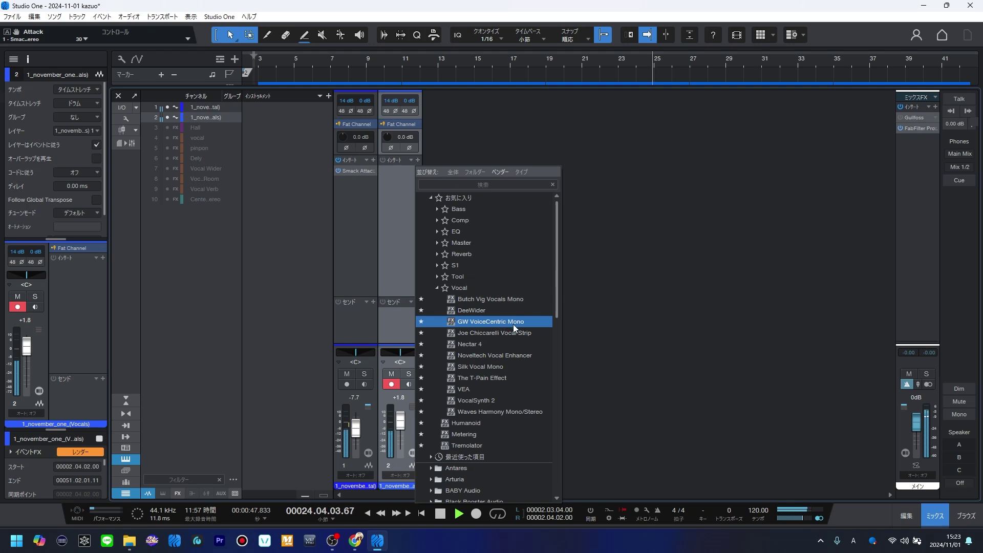
pyautogui.click(526, 334)
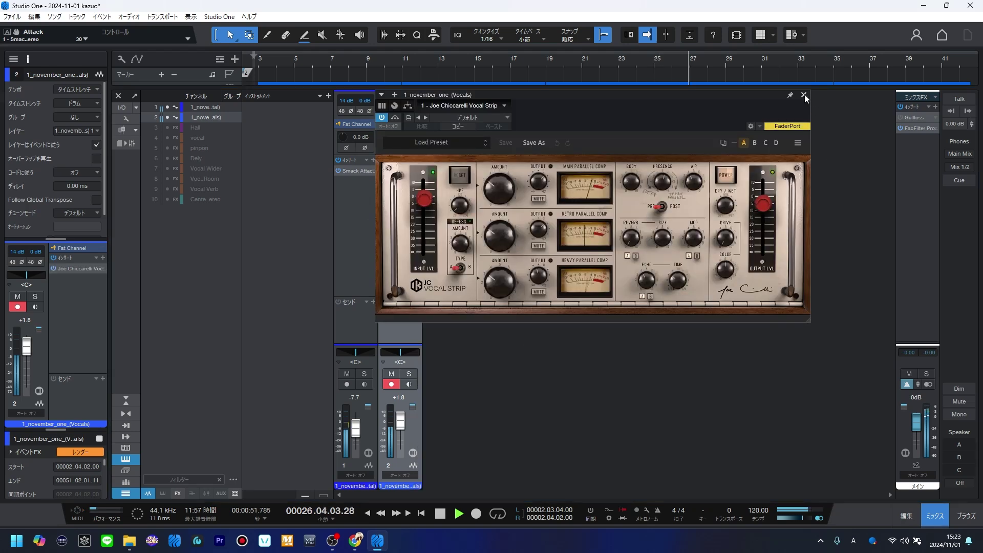
pyautogui.moveTo(746, 97); pyautogui.dragTo(667, 170)
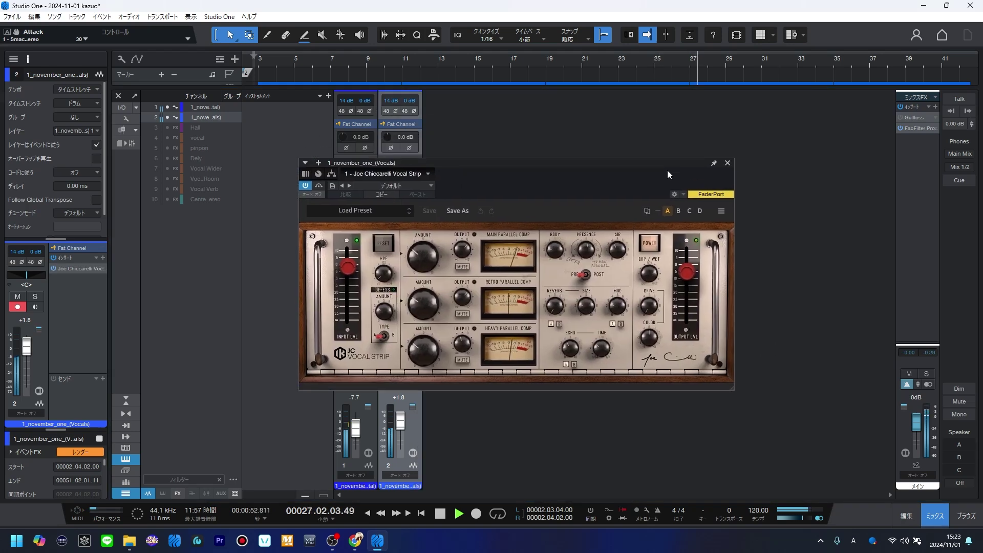
# Step: Load the vocal strip's Basic Female Vocal preset, set its output level to about -2.7 dB and close the plug-in window
pyautogui.click(377, 211)
pyautogui.click(322, 234)
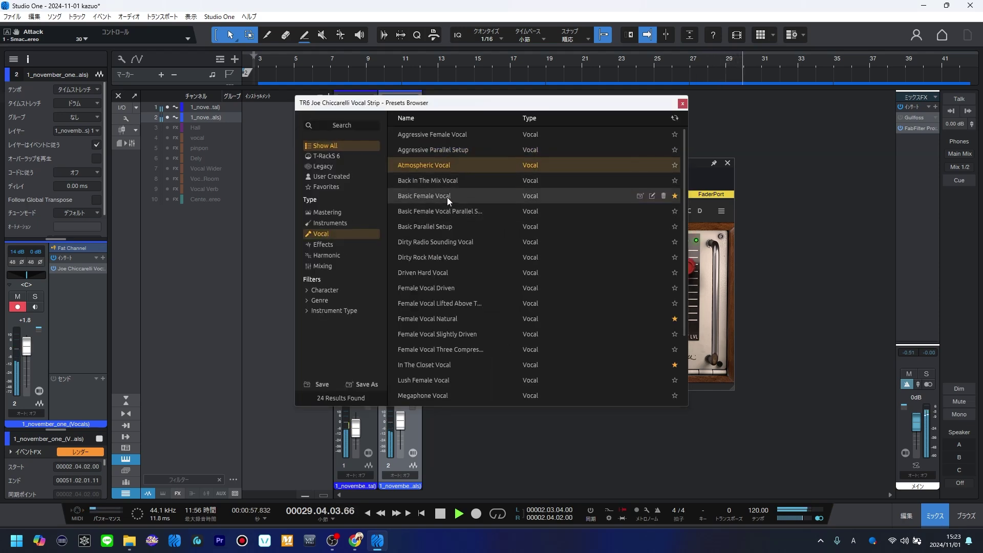
pyautogui.doubleClick(608, 193)
pyautogui.click(682, 103)
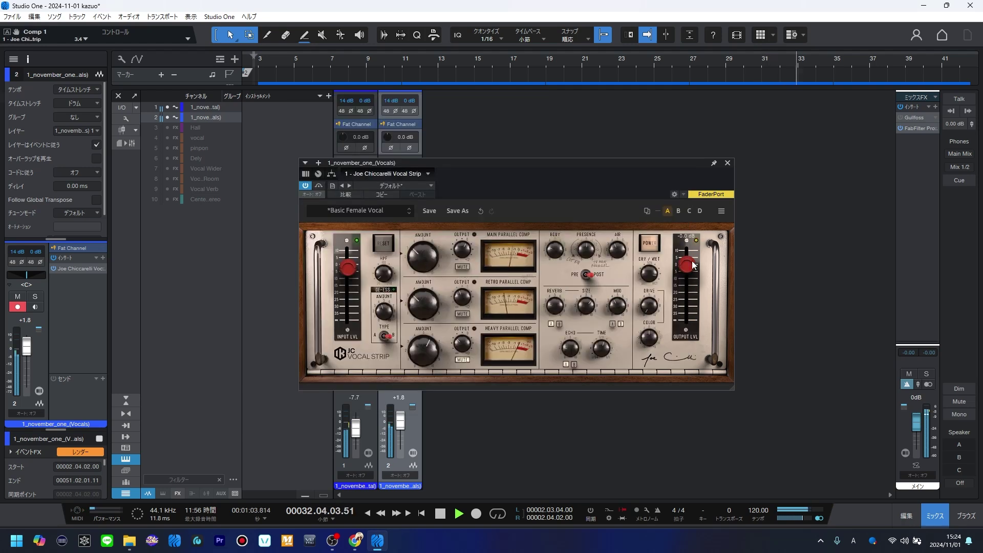
pyautogui.moveTo(694, 265); pyautogui.dragTo(691, 275)
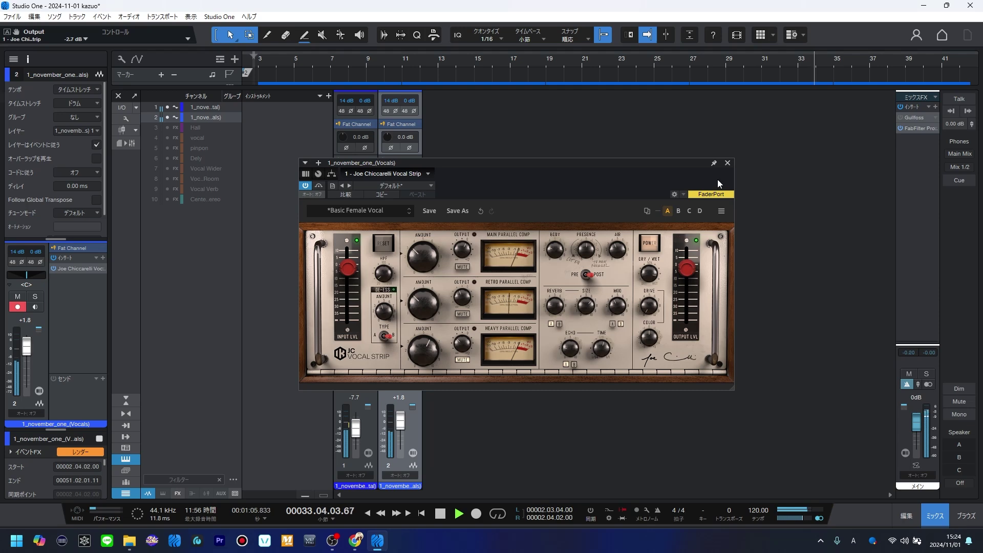
pyautogui.click(727, 163)
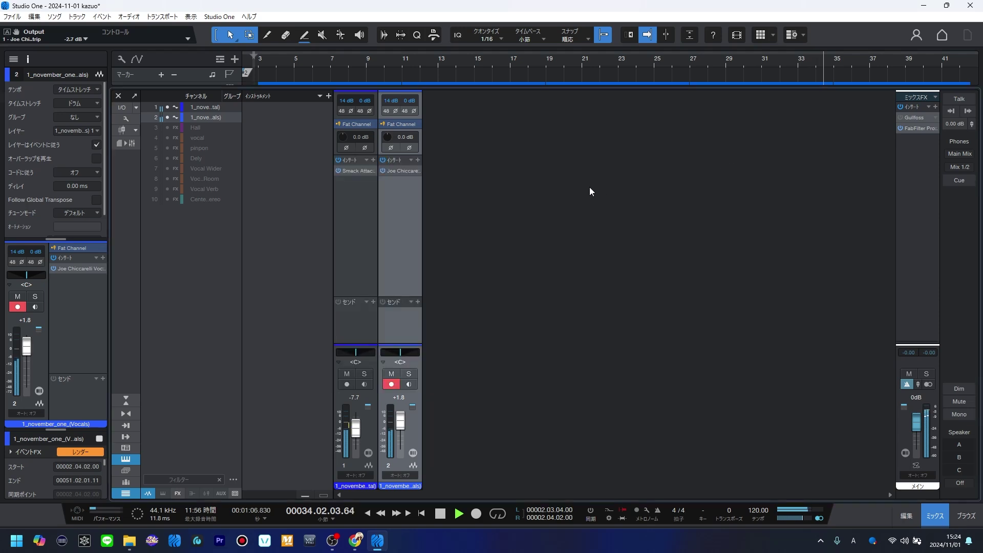
# Step: Insert Noveltech Vocal Enhancer on the vocals channel, set Enhancement to about 31 and close the plug-in window
pyautogui.click(418, 159)
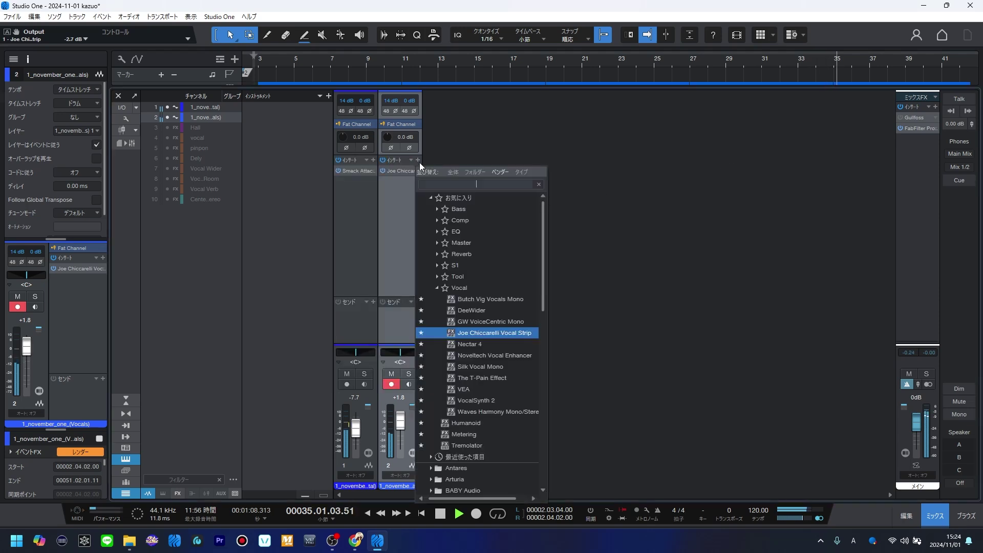
pyautogui.click(484, 344)
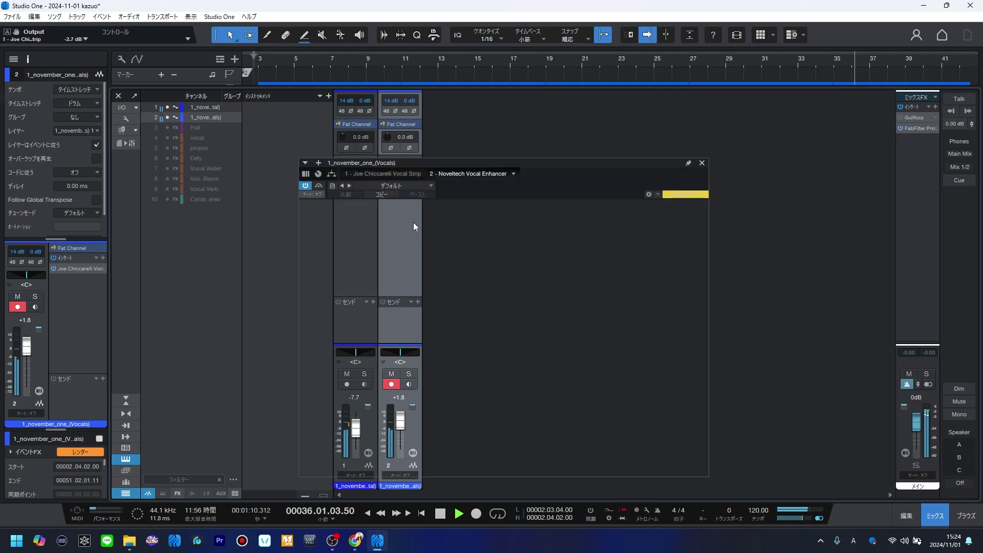
pyautogui.moveTo(342, 361); pyautogui.dragTo(343, 350)
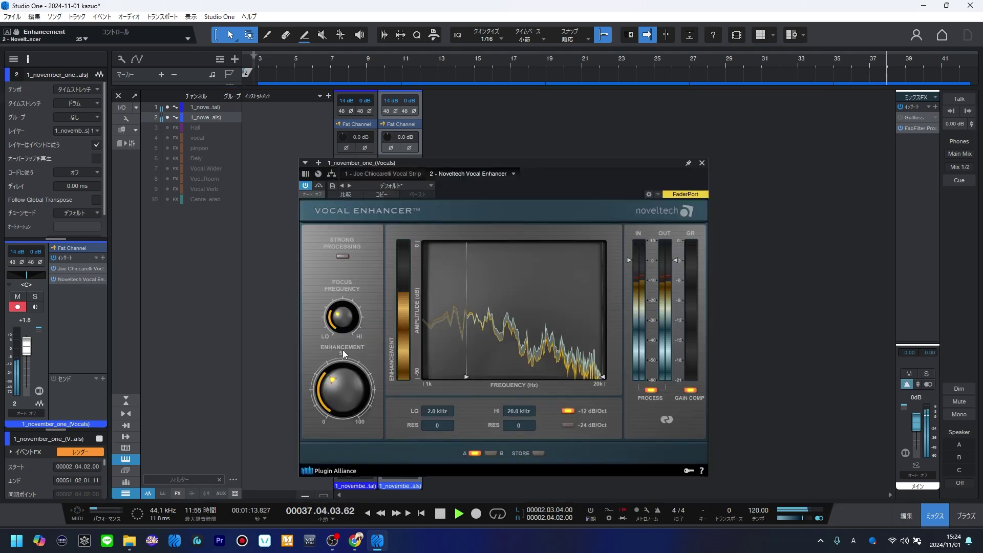
pyautogui.click(700, 164)
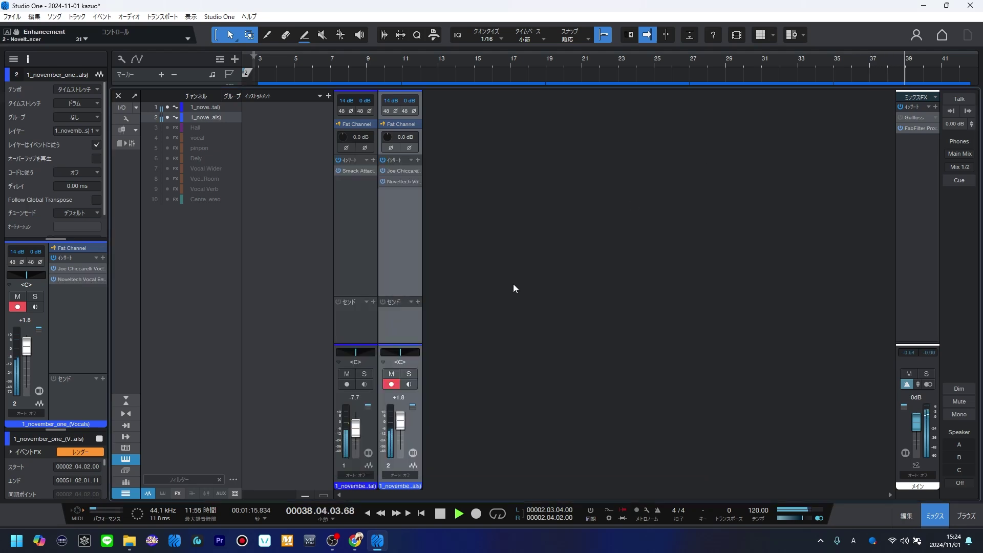
# Step: Enlarge the mixer's send area and add a Vocal Wider send at about -25.0 dB to the vocals channel
pyautogui.click(418, 160)
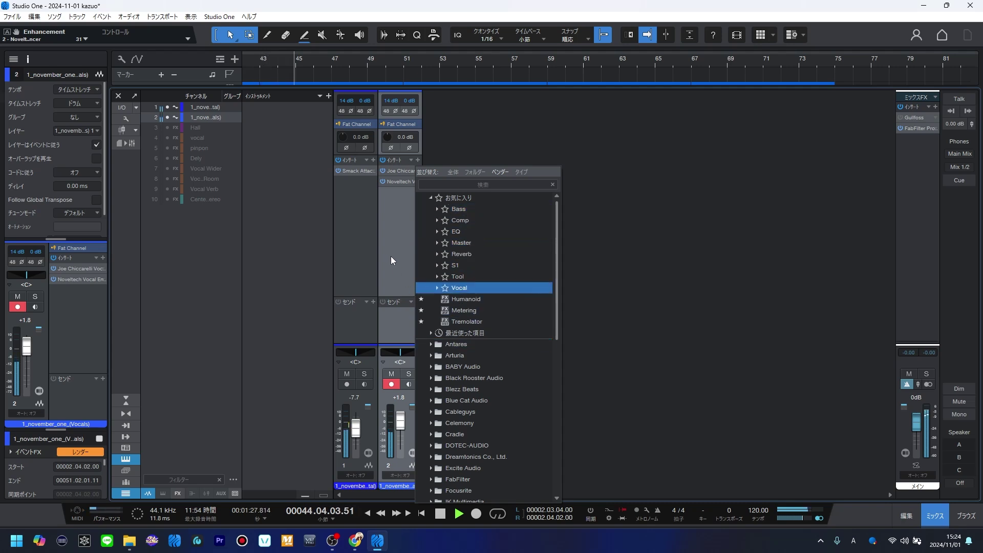
pyautogui.click(889, 245)
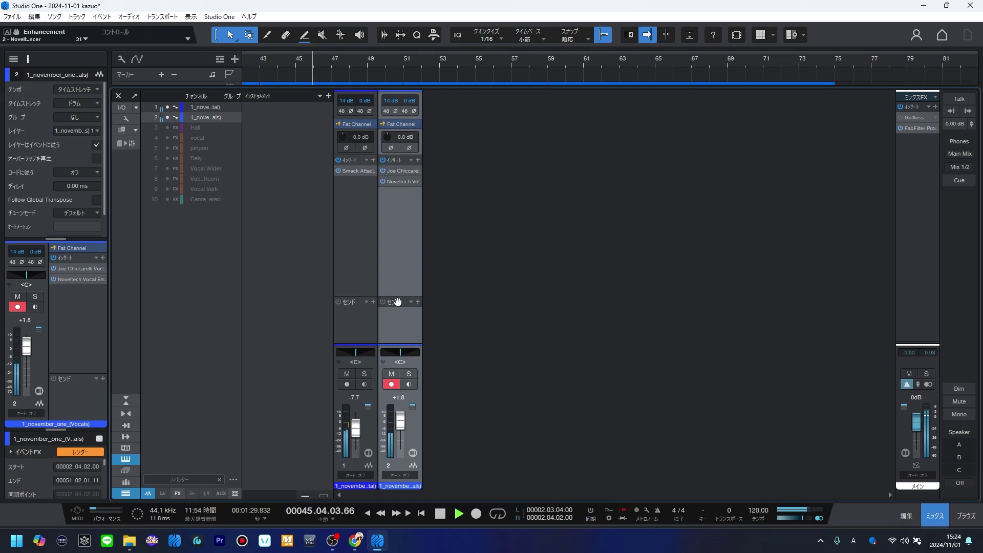
pyautogui.moveTo(398, 301); pyautogui.dragTo(420, 238)
pyautogui.click(418, 237)
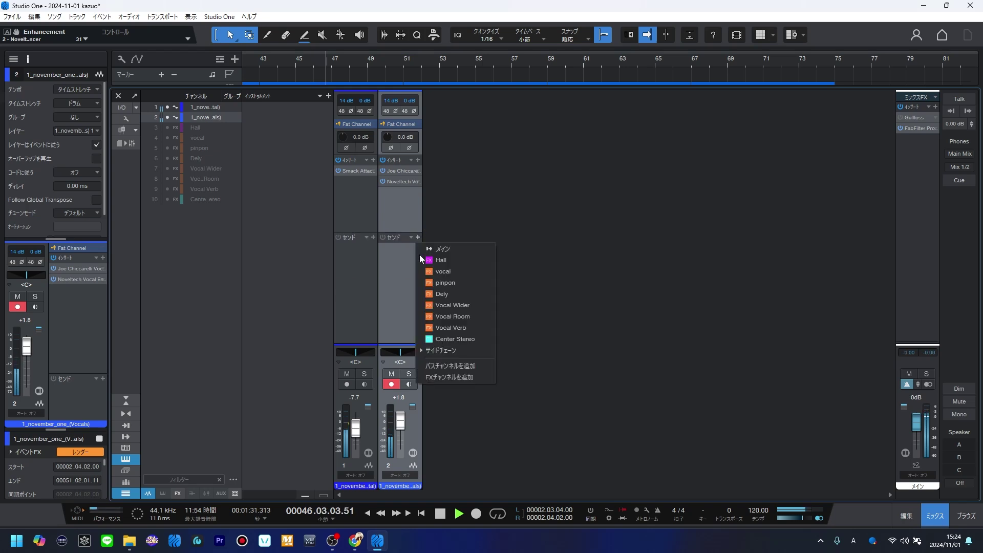
pyautogui.click(433, 306)
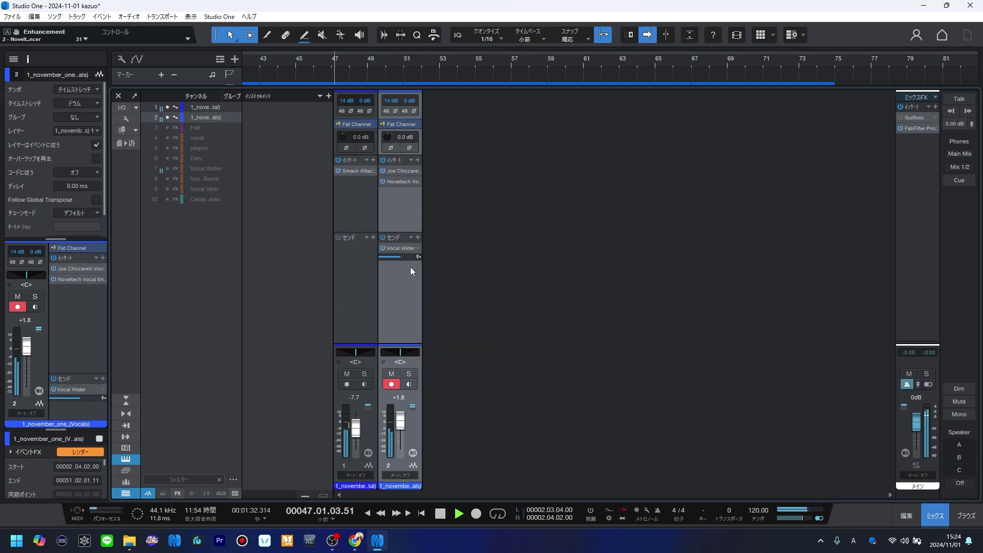
# Step: Add a Vocal Verb send to the vocals channel and set its send level to about -19.2 dB
pyautogui.click(418, 237)
pyautogui.click(453, 322)
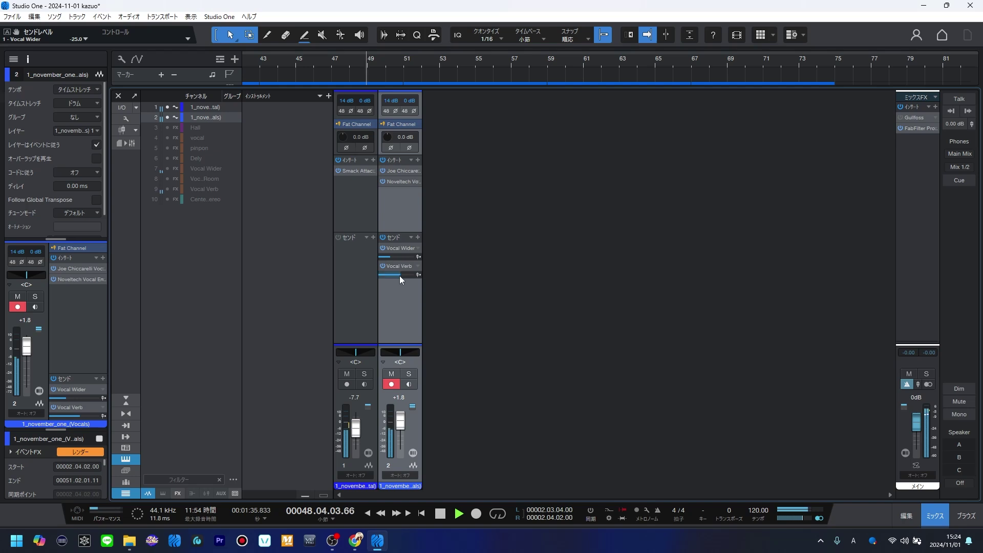
pyautogui.moveTo(400, 276); pyautogui.dragTo(389, 276)
# Step: Add a send to the "vocal" FX channel and, while playing from the start, set its level to about -34.2 dB
pyautogui.click(418, 237)
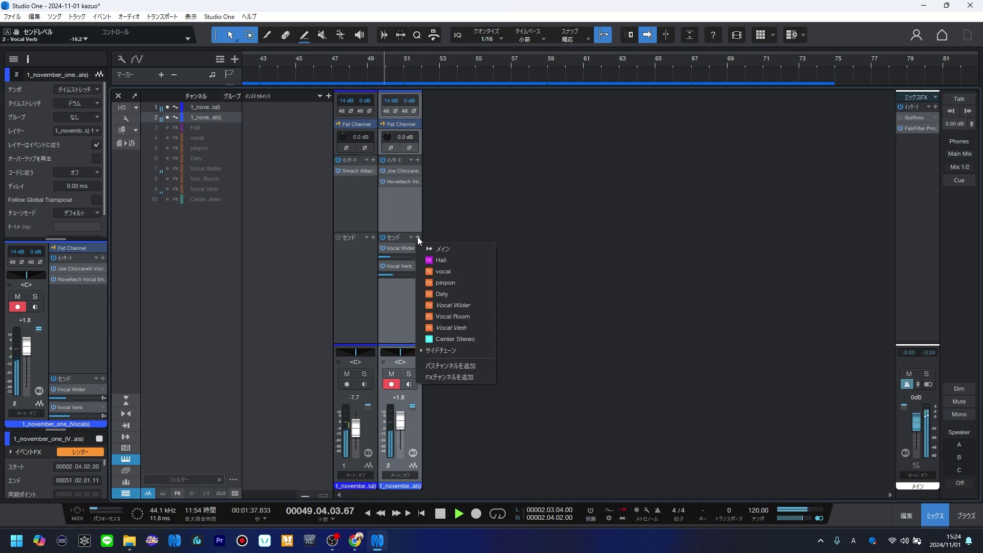
pyautogui.click(443, 272)
pyautogui.moveTo(395, 294); pyautogui.dragTo(388, 294)
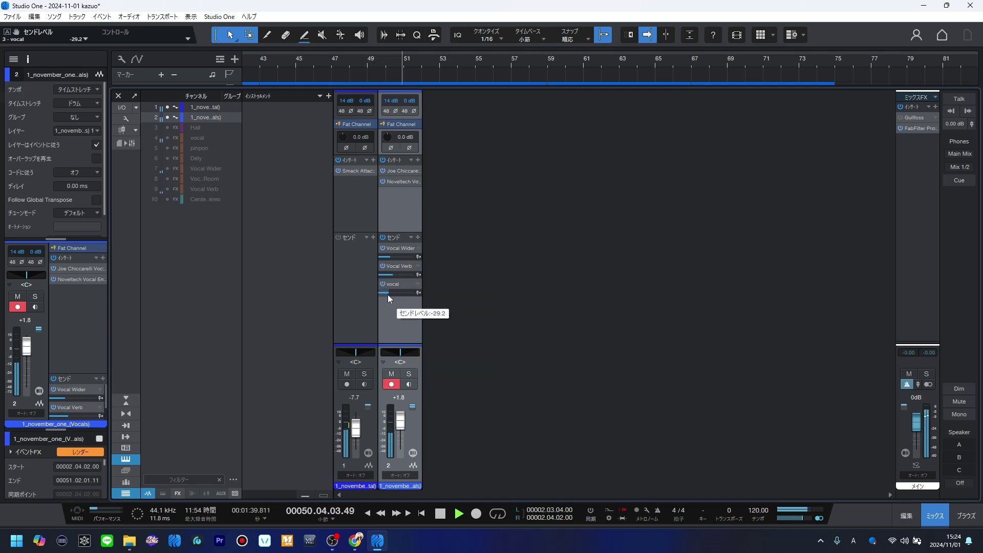
pyautogui.press('space')
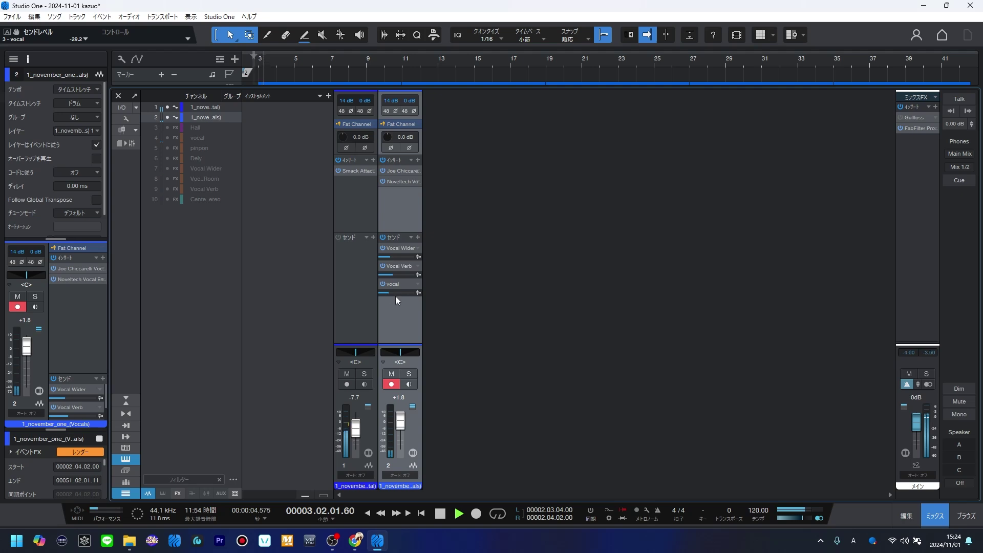
pyautogui.moveTo(389, 293); pyautogui.dragTo(384, 293)
# Step: Insert the Humanoid plug-in after Vocal Enhancer on the vocals channel and shift its window to fit the screen
pyautogui.click(418, 160)
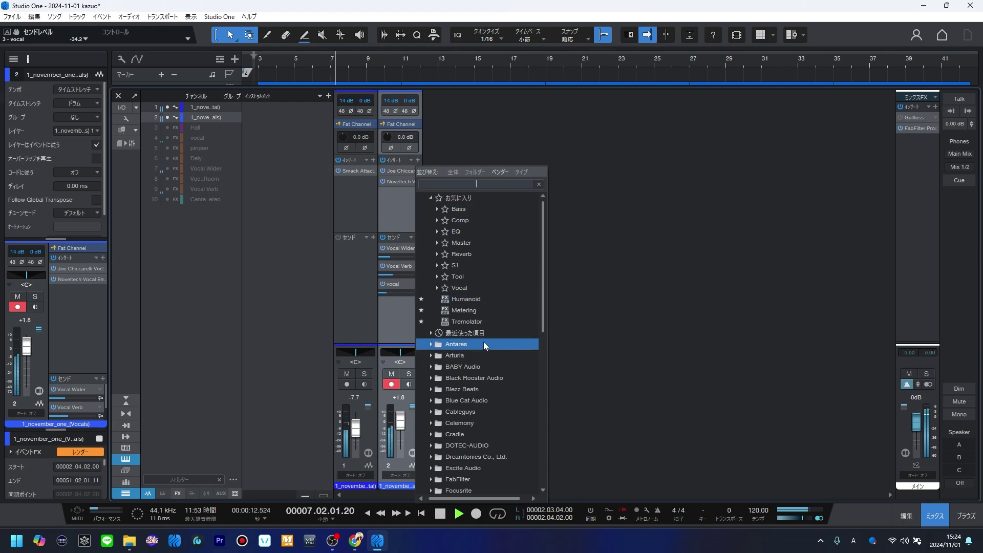
pyautogui.click(481, 309)
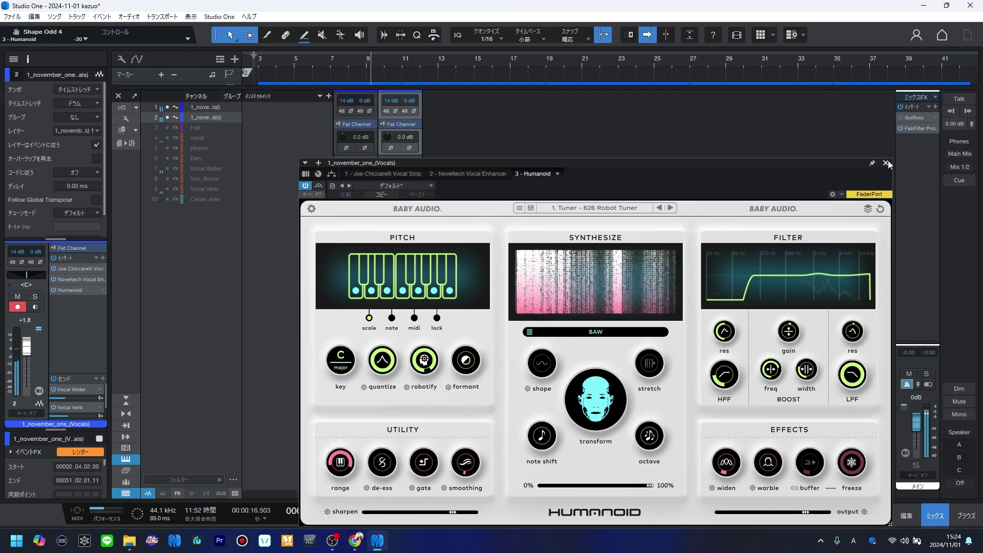
pyautogui.moveTo(592, 163); pyautogui.dragTo(500, 150)
# Step: Audition Humanoid's factory Tuner presets from A Dream To Remember through Automaton during playback
pyautogui.click(510, 198)
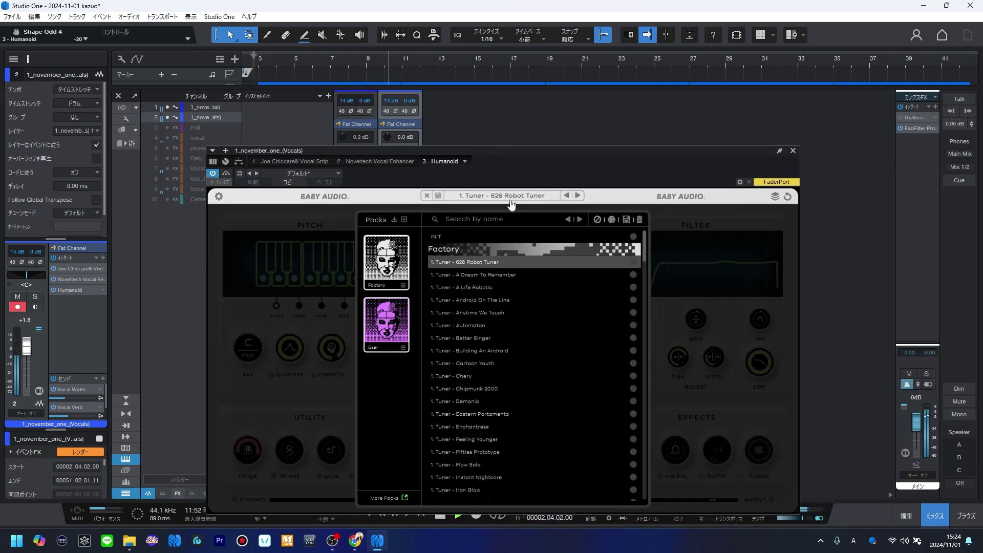
pyautogui.click(492, 277)
pyautogui.click(487, 289)
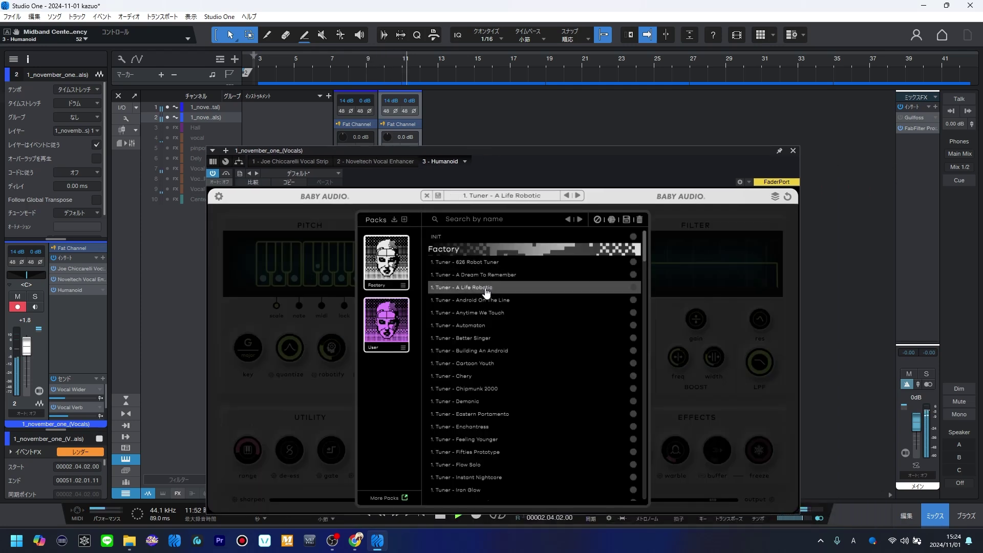
pyautogui.click(487, 301)
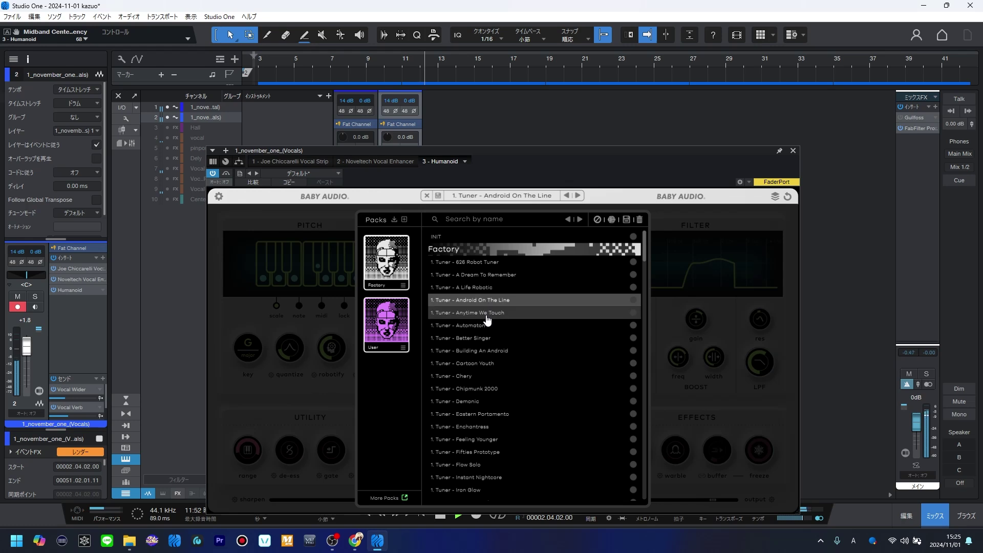
pyautogui.click(487, 315)
pyautogui.click(484, 327)
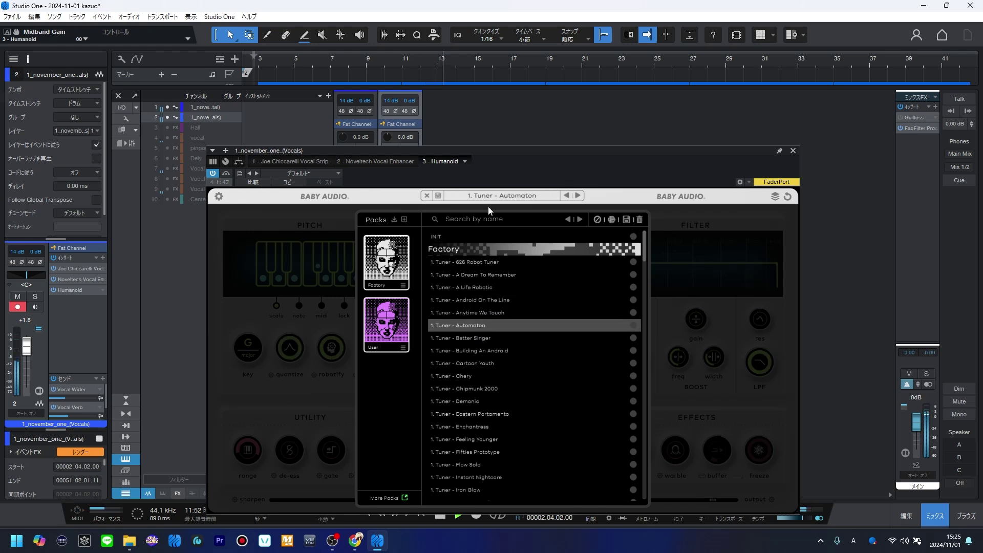
# Step: Move the Humanoid window clear of the transport and audition the factory Tuner presets from Better Singer through Flow Solo
pyautogui.moveTo(505, 150); pyautogui.dragTo(472, 77)
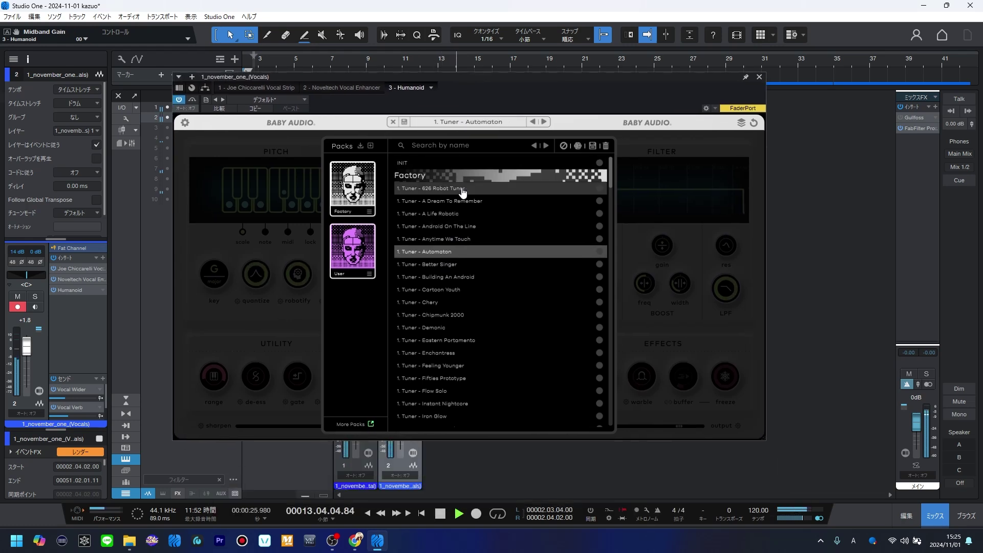
pyautogui.click(442, 267)
pyautogui.click(445, 279)
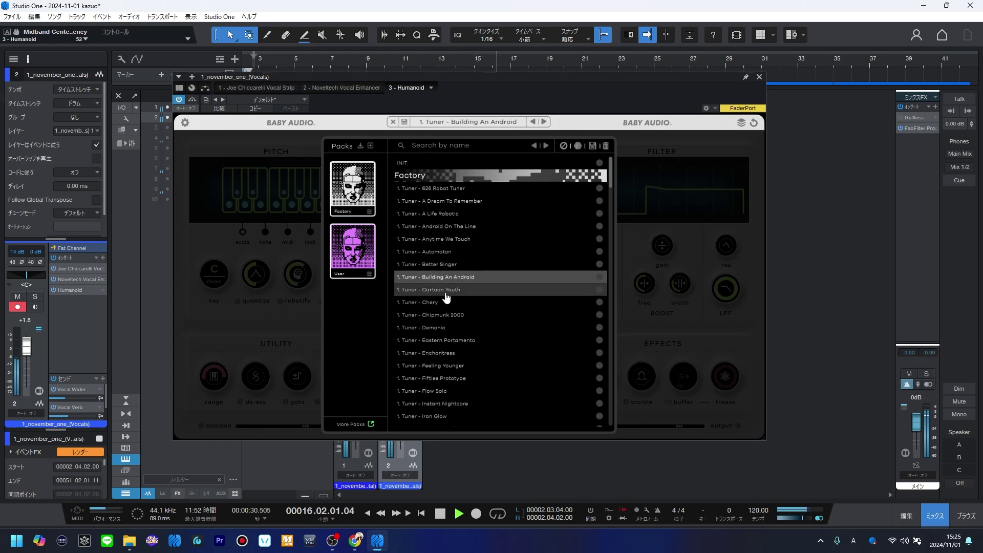
pyautogui.click(445, 291)
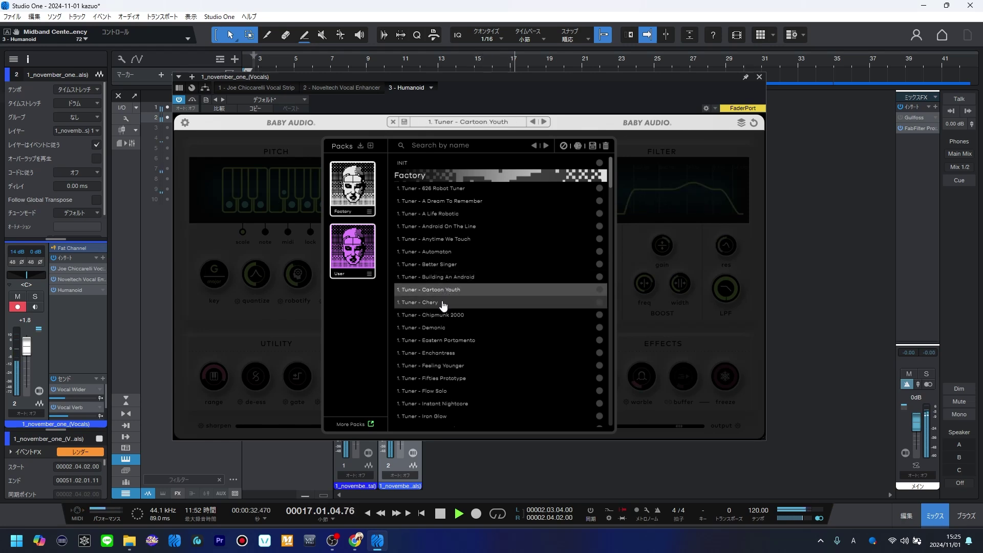
pyautogui.click(443, 303)
pyautogui.click(450, 315)
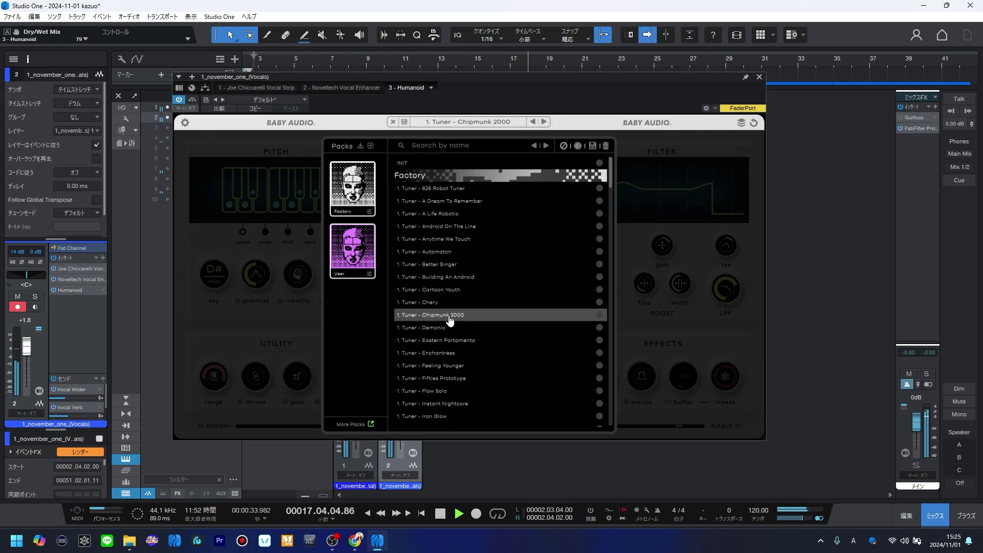
pyautogui.click(450, 329)
pyautogui.click(450, 340)
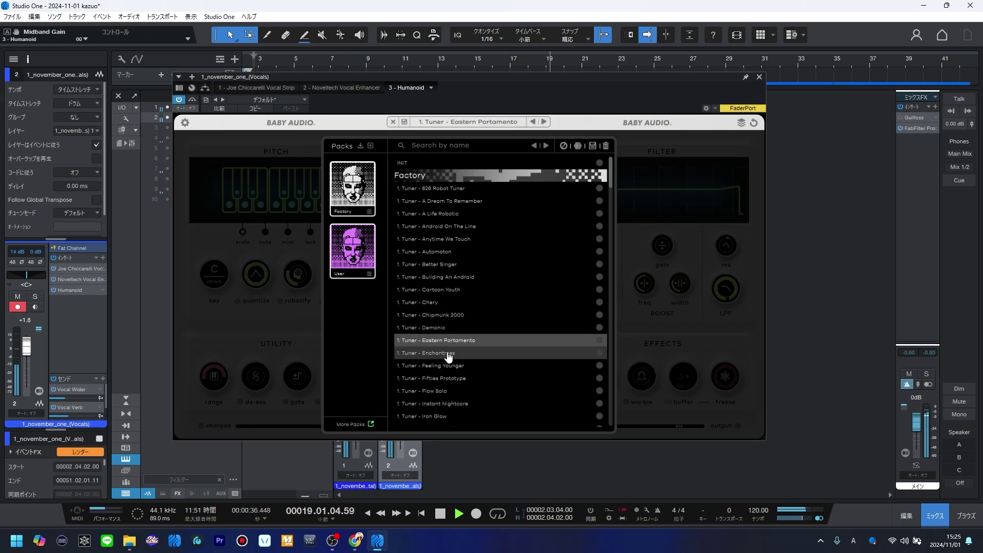
pyautogui.click(449, 354)
pyautogui.click(442, 367)
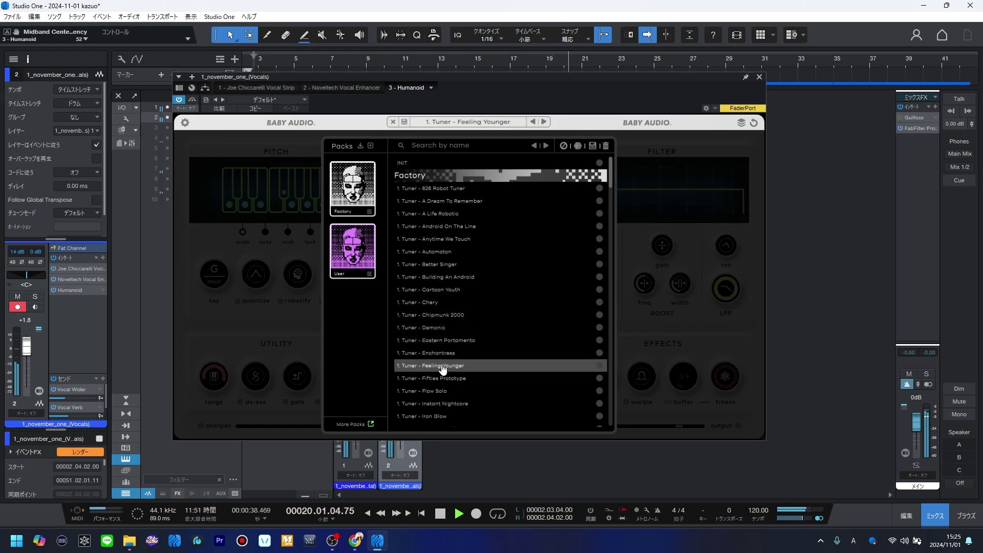
pyautogui.click(446, 379)
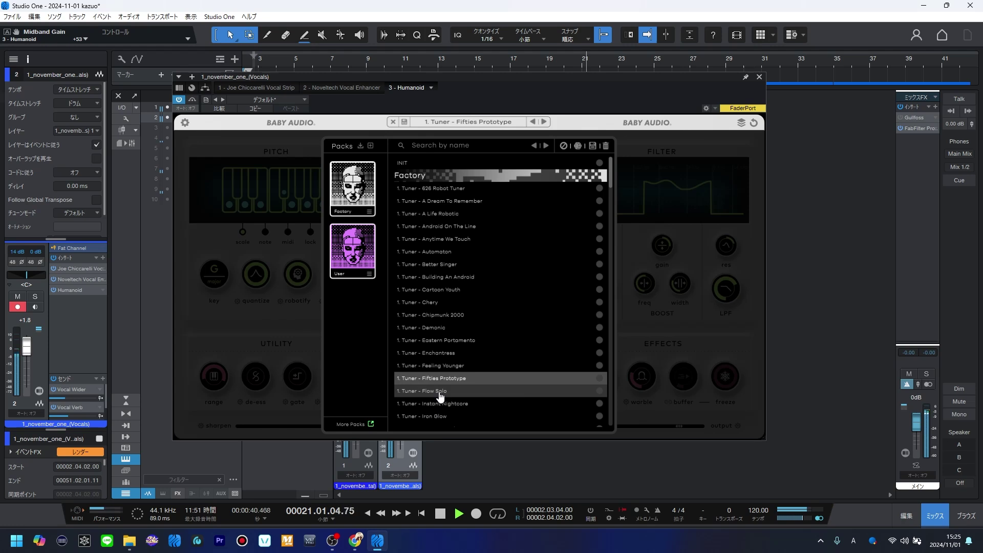
pyautogui.click(439, 396)
# Step: Load Humanoid's Tuner preset Android On The Line and view its settings, comparing it with Better Singer, Automaton and Building An Android
pyautogui.click(455, 227)
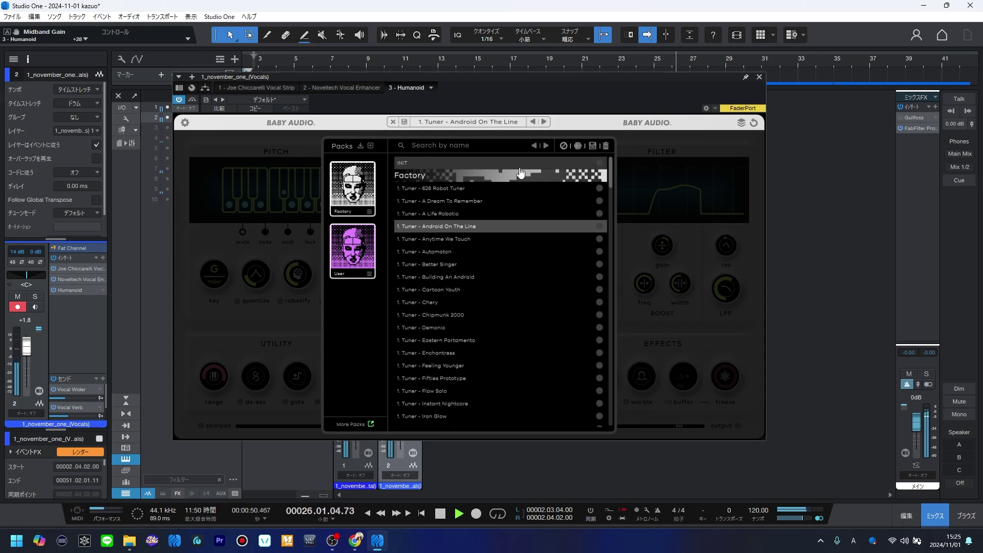
pyautogui.click(392, 121)
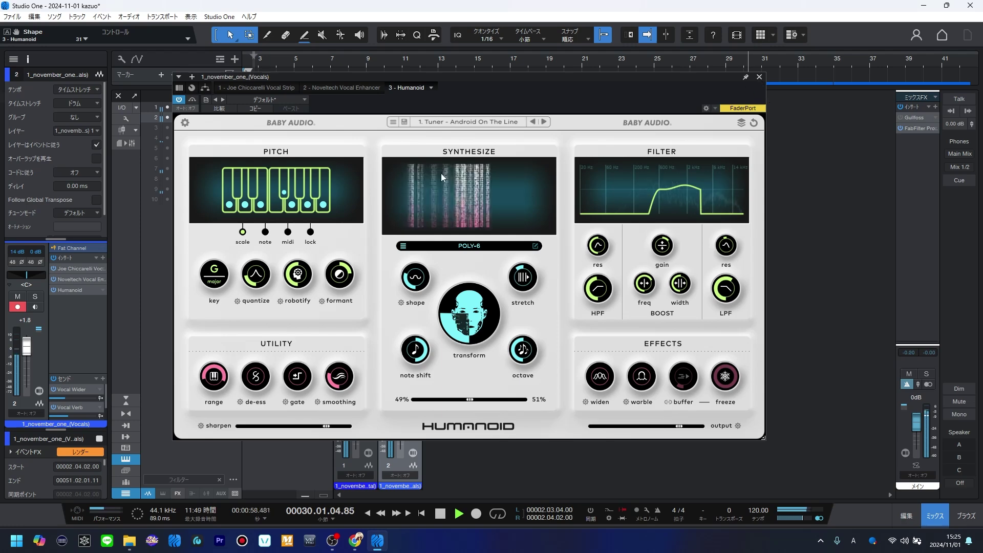
pyautogui.click(461, 122)
pyautogui.click(439, 264)
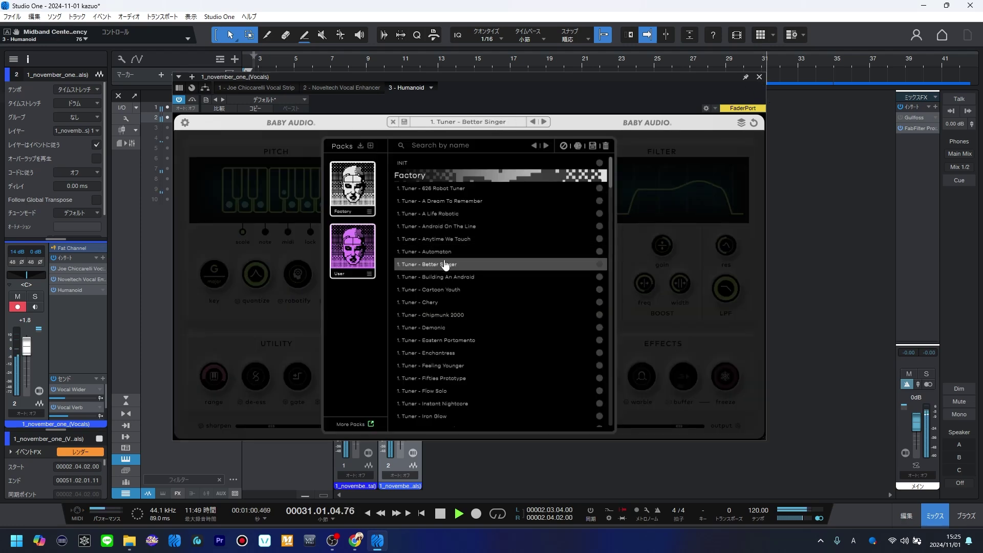
pyautogui.click(441, 252)
pyautogui.click(445, 277)
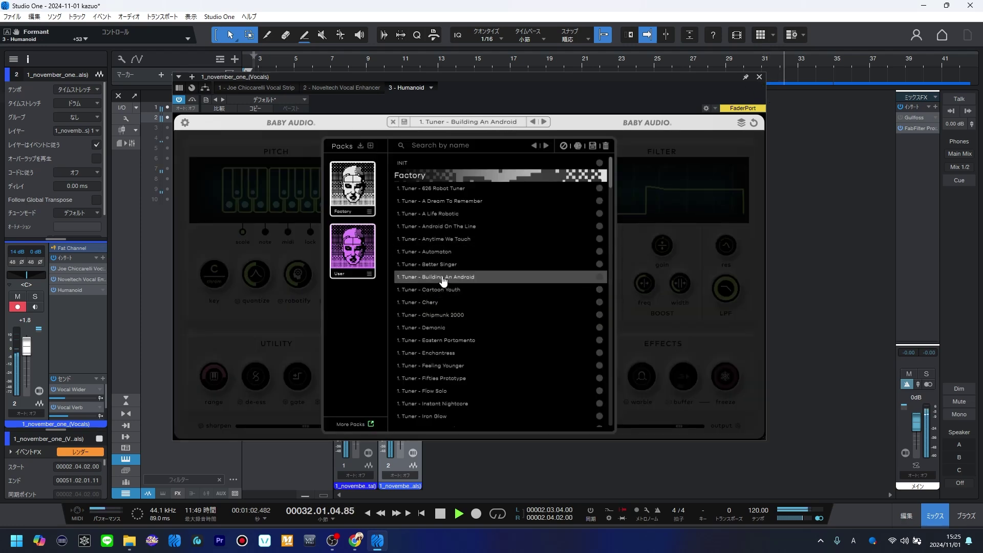
pyautogui.click(445, 265)
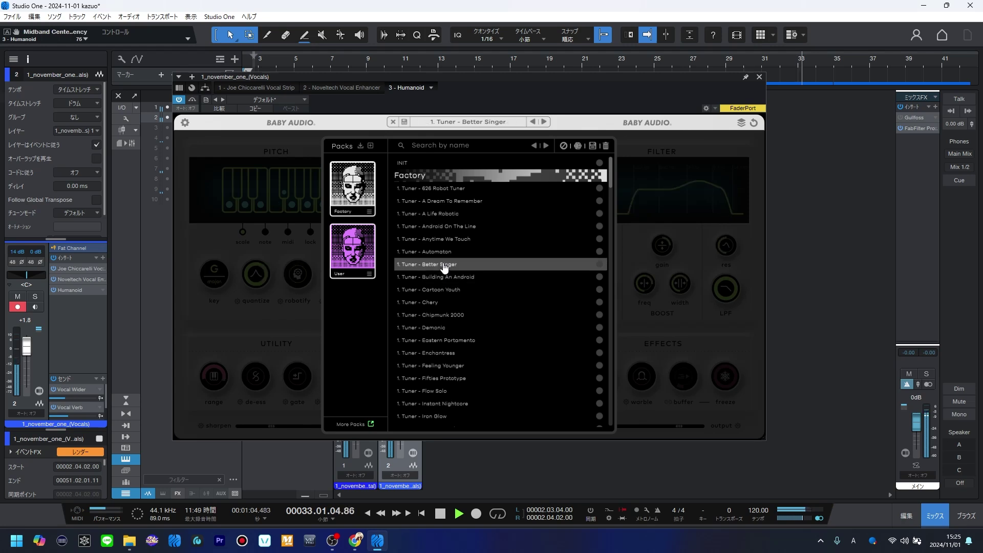
# Step: Audition Humanoid's Tuner presets Demonic, Feeling Younger, Enchantress, Fifties Prototype and Flow Solo during playback
pyautogui.click(439, 327)
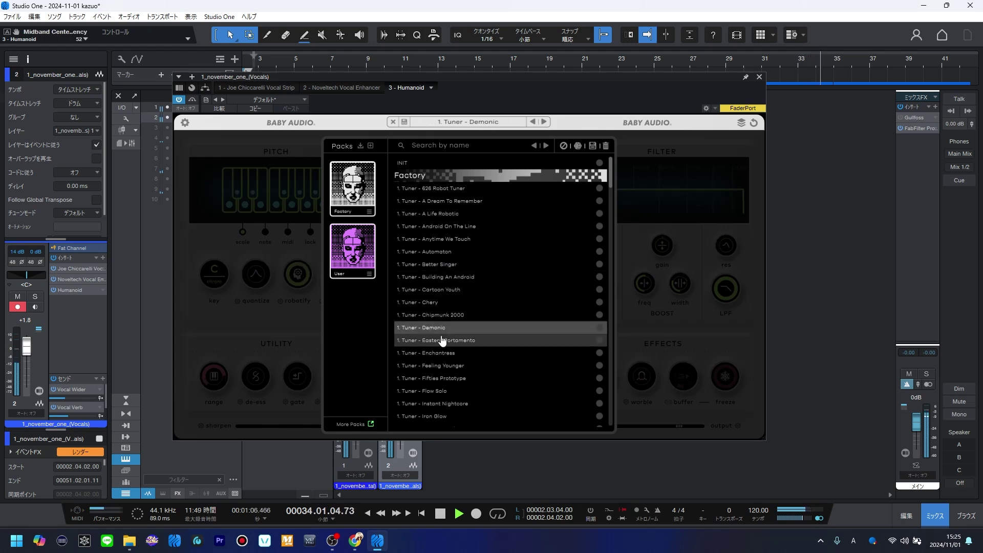
pyautogui.click(449, 365)
pyautogui.click(453, 352)
pyautogui.click(450, 378)
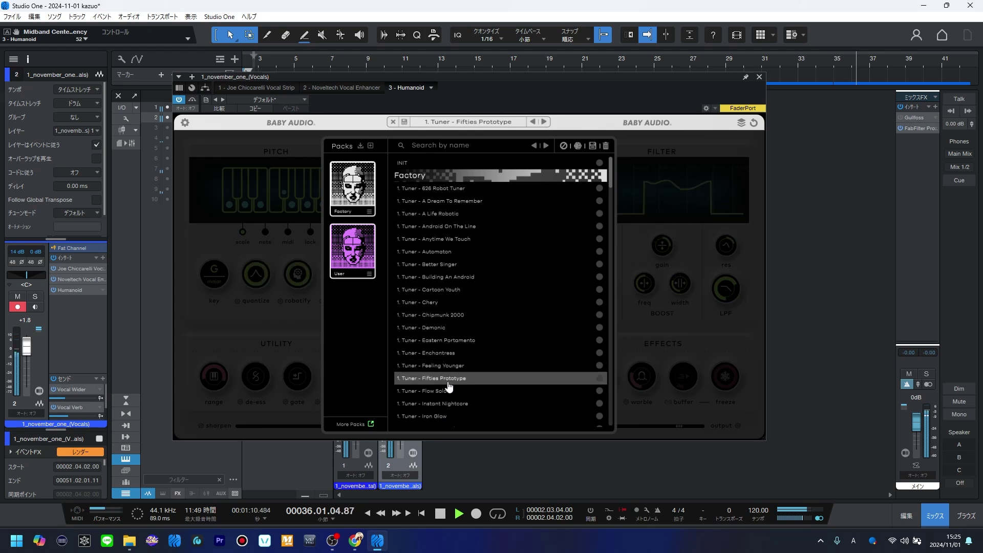
pyautogui.click(443, 391)
# Step: Audition Humanoid's Tuner presets Raspy Robot, Post Invasion, Robot Dreams and Rotten Robotics
pyautogui.scroll(-5, 444, 396)
pyautogui.click(441, 358)
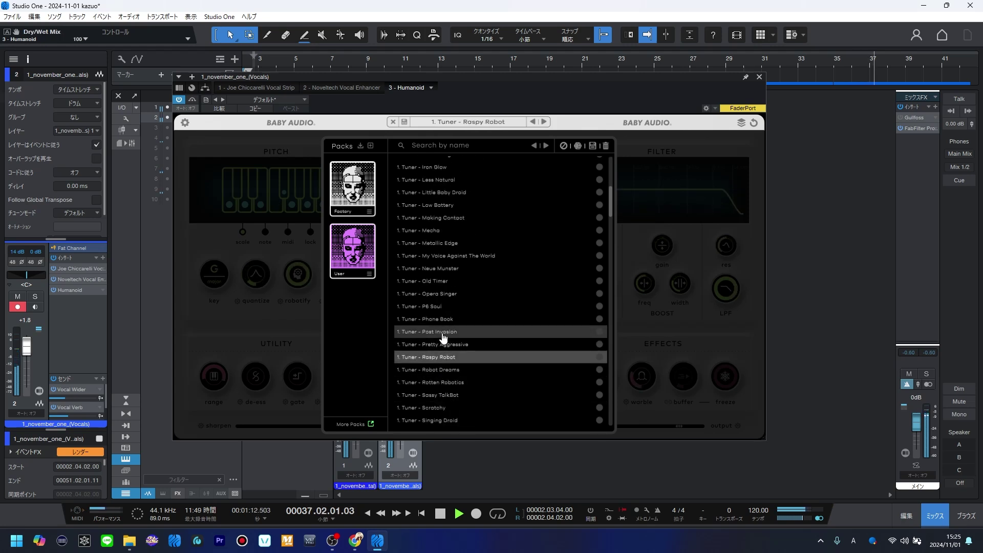
pyautogui.click(442, 332)
pyautogui.click(442, 357)
pyautogui.click(442, 370)
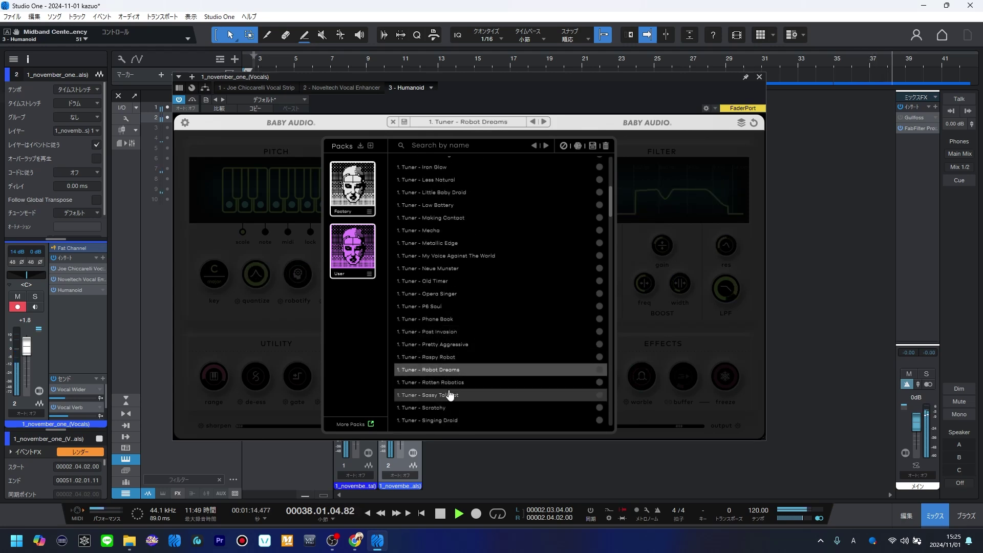
pyautogui.click(443, 382)
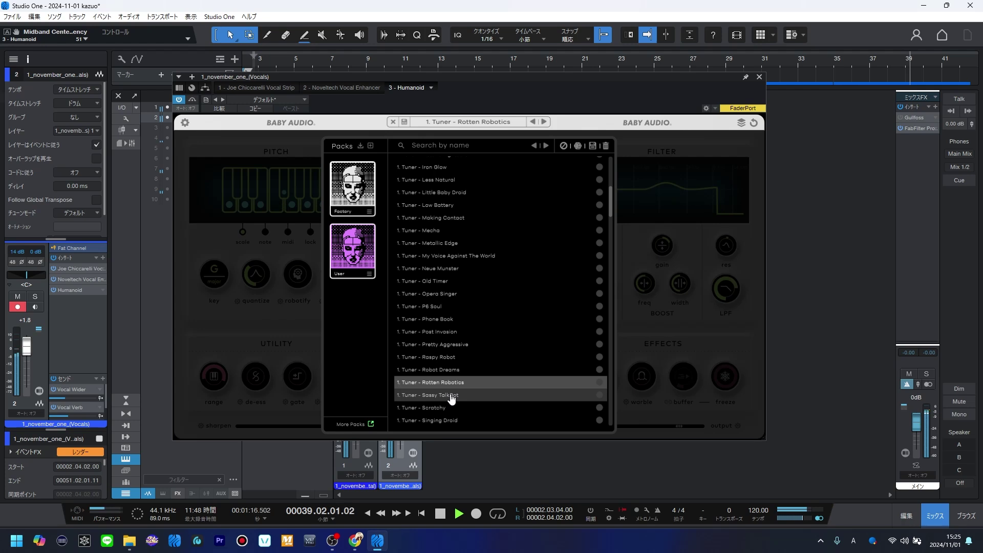
# Step: Apply the Tuner - Sassy TalkBot preset in Humanoid, close the plug-in and set the vocals channel fader to +0.5 dB
pyautogui.click(452, 399)
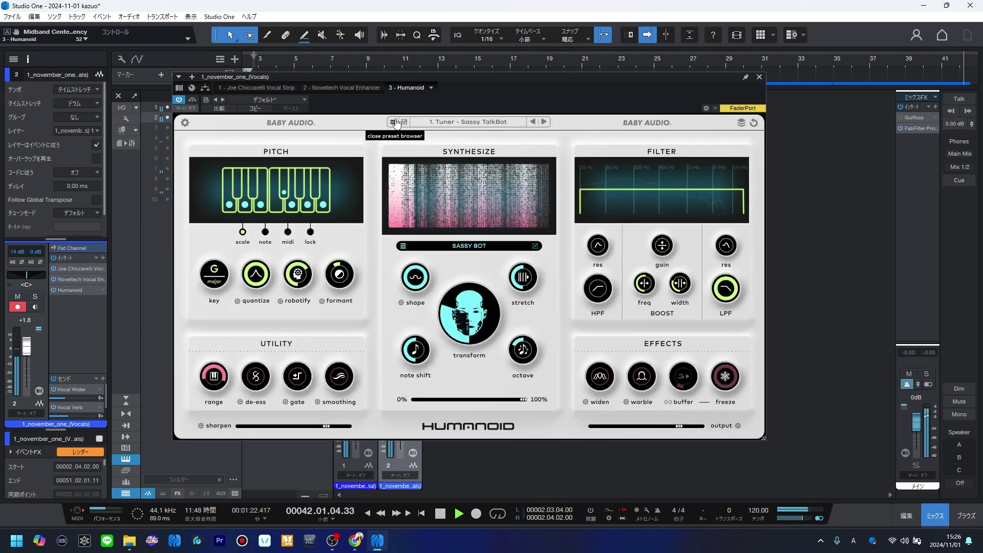
pyautogui.click(393, 122)
pyautogui.click(760, 78)
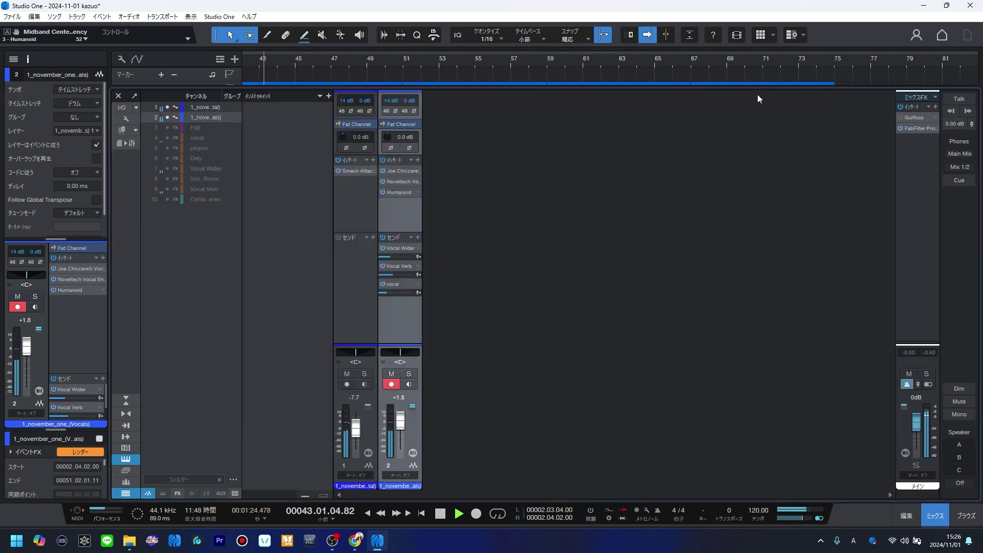
pyautogui.moveTo(399, 428); pyautogui.dragTo(398, 430)
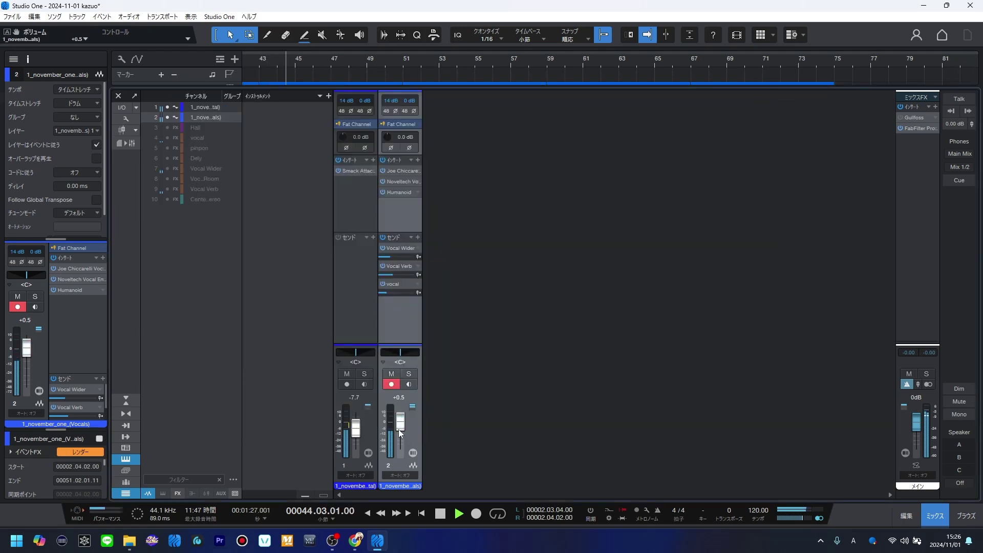
# Step: Activate Gullfoss on the main output channel and set Recover to 49% and Tame to 35%
pyautogui.click(935, 118)
pyautogui.click(894, 128)
pyautogui.moveTo(442, 186); pyautogui.dragTo(454, 139)
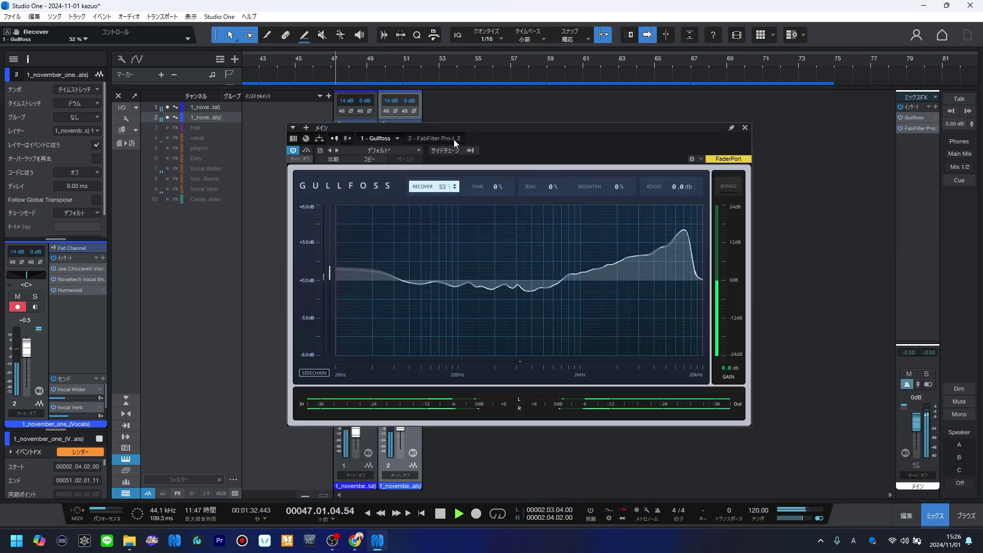
pyautogui.moveTo(495, 186); pyautogui.dragTo(500, 158)
pyautogui.moveTo(442, 186); pyautogui.dragTo(442, 191)
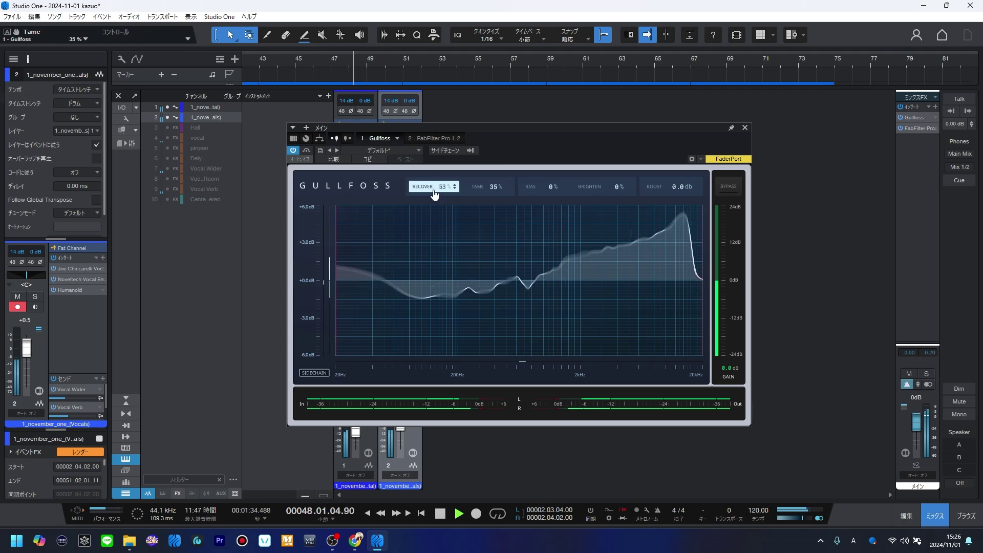
pyautogui.click(745, 128)
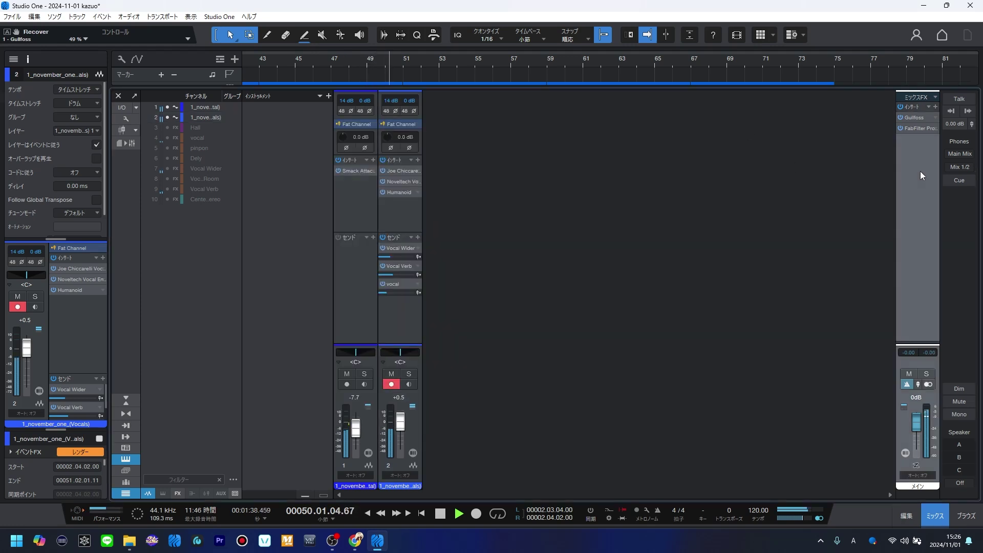
# Step: Restart playback from the beginning and insert The God Particle after FabFilter Pro-L 2 on the main output channel
pyautogui.press('space')
pyautogui.press('space')
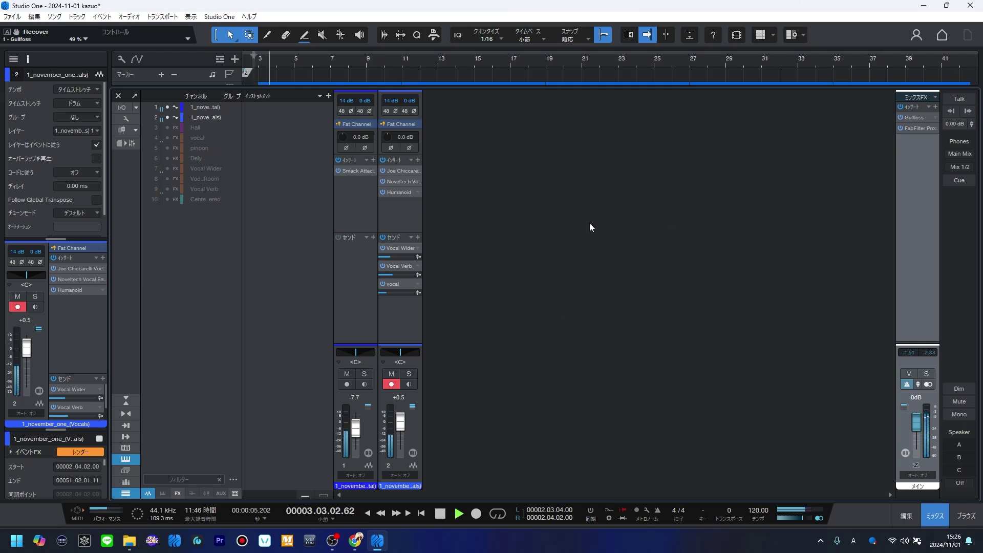
pyautogui.click(935, 107)
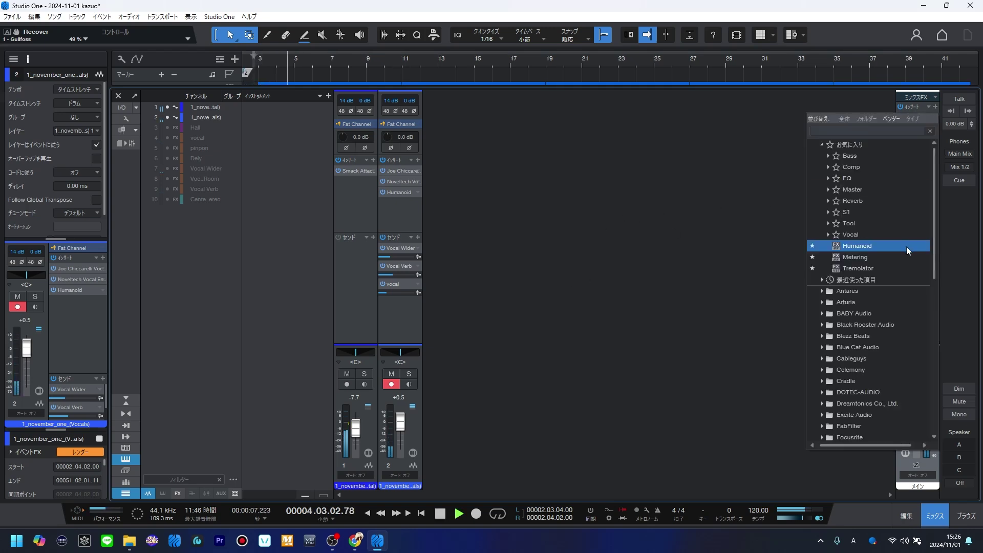
pyautogui.click(869, 192)
pyautogui.click(866, 312)
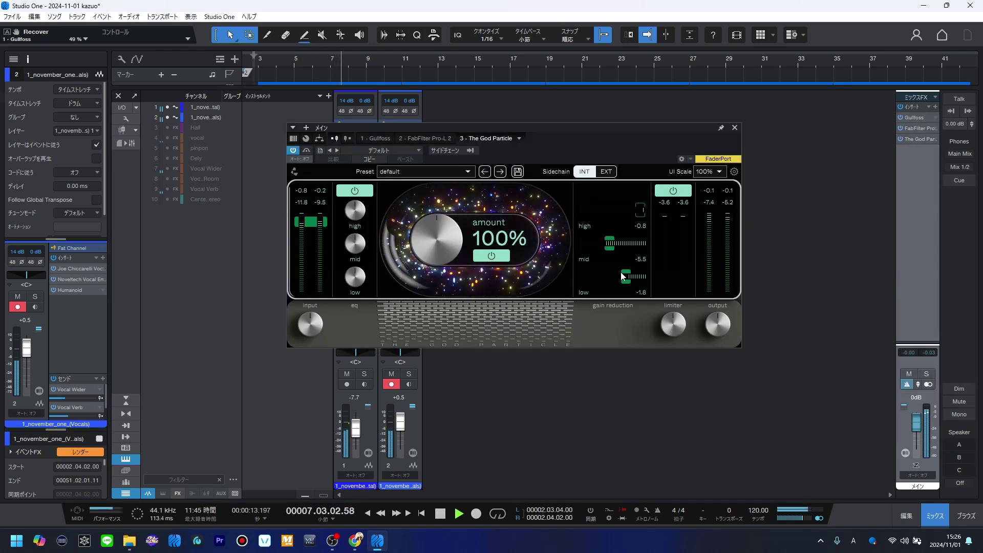
# Step: Set The God Particle's limiter gain to 2.7 dB and its amount to 112%, then close the plug-in
pyautogui.scroll(-2, 666, 336)
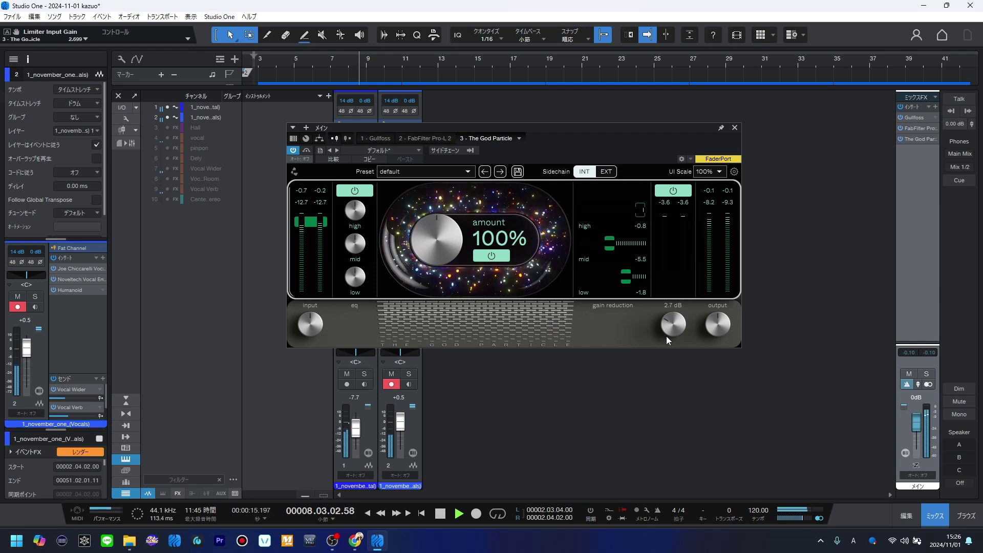
pyautogui.scroll(5, 448, 240)
pyautogui.scroll(-5, 448, 241)
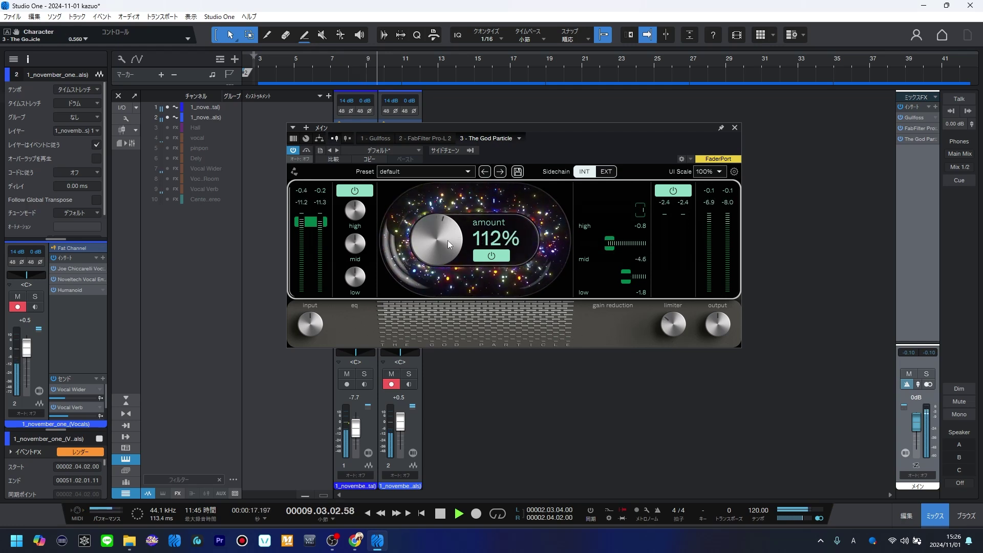
pyautogui.moveTo(607, 127); pyautogui.dragTo(583, 141)
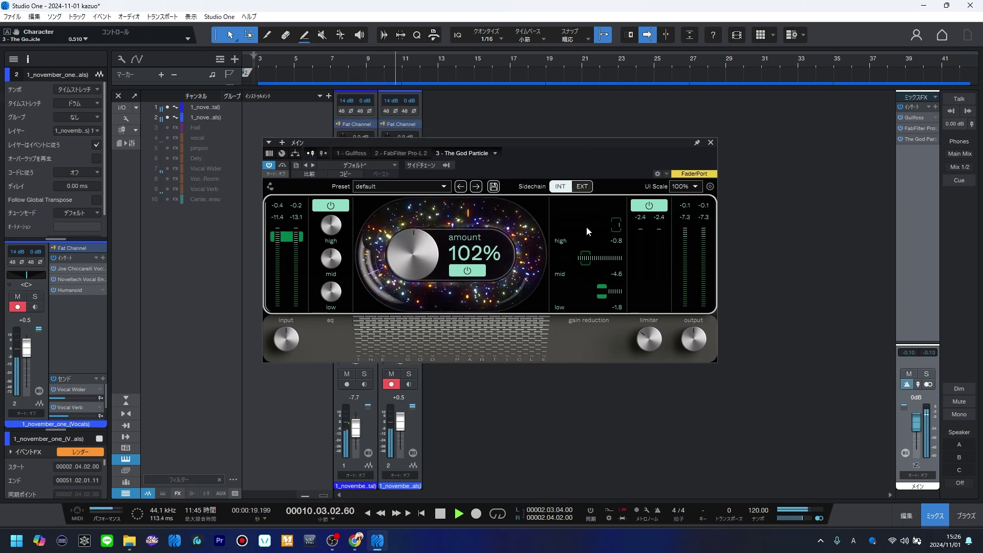
pyautogui.scroll(1, 417, 255)
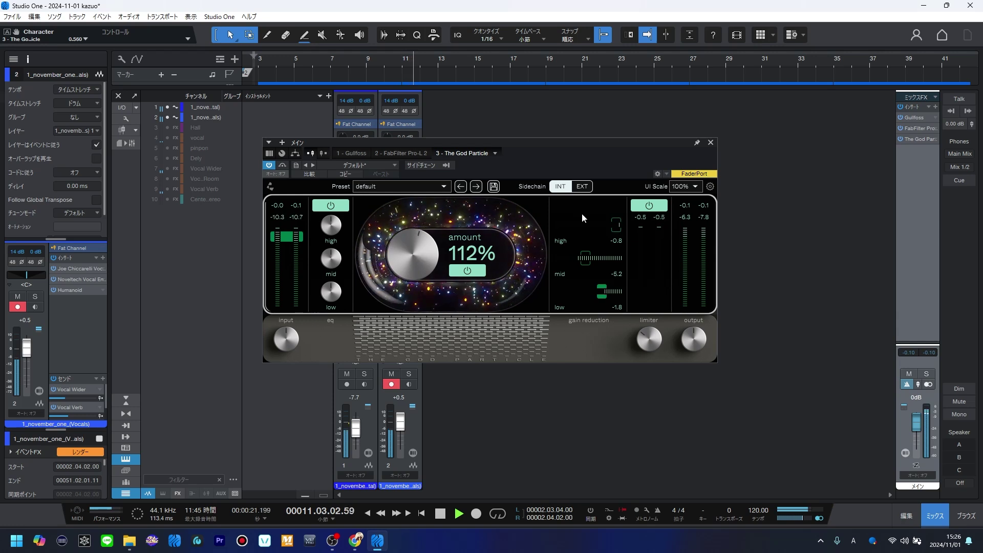
pyautogui.click(710, 143)
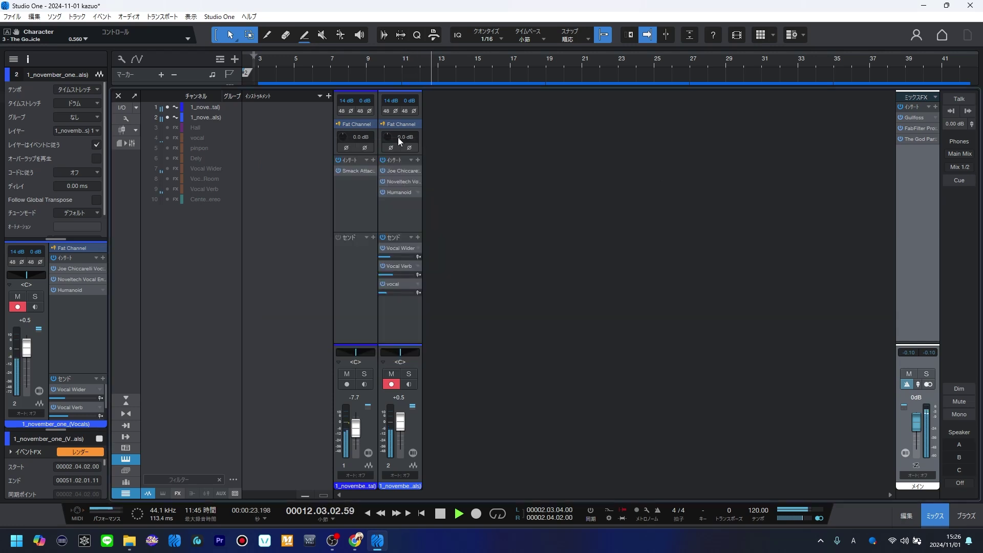
# Step: Set the vocals channel's input gain to +4.6 dB and slightly enlarge the mixer's send area
pyautogui.moveTo(398, 138); pyautogui.dragTo(394, 130)
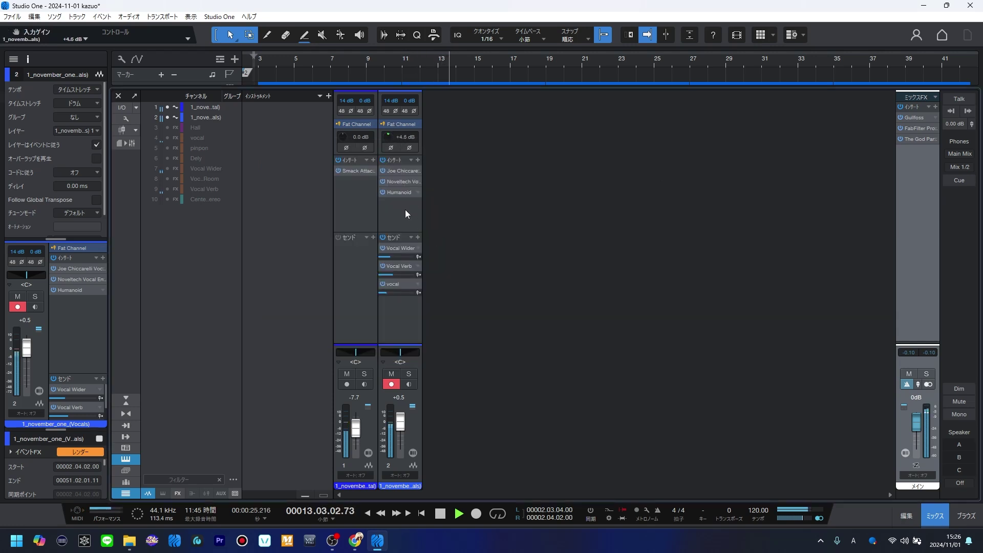
pyautogui.moveTo(408, 232); pyautogui.dragTo(409, 224)
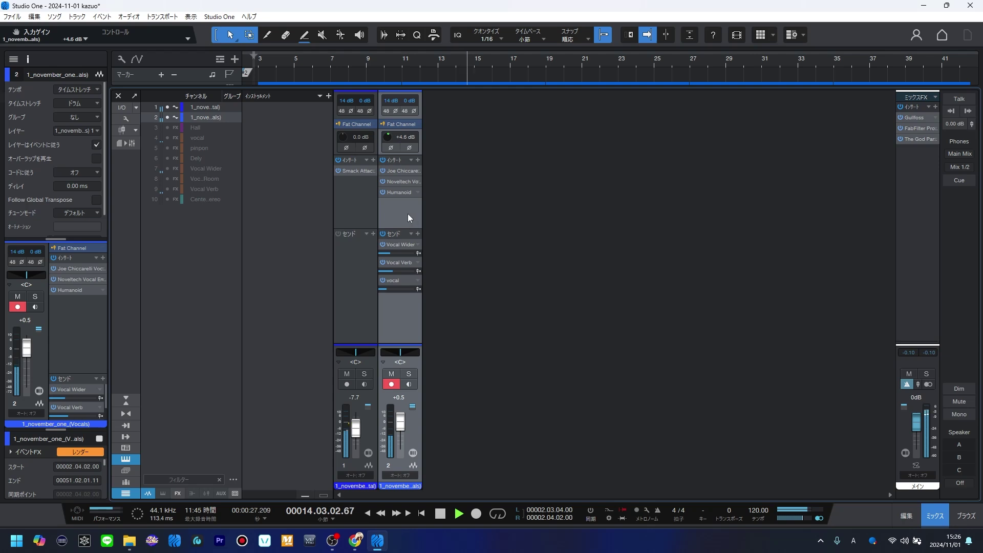
# Step: Search the plug-ins for "t-pai" and insert The T-Pain Effect after Humanoid on the vocals channel
pyautogui.click(416, 159)
pyautogui.click(464, 243)
pyautogui.click(464, 242)
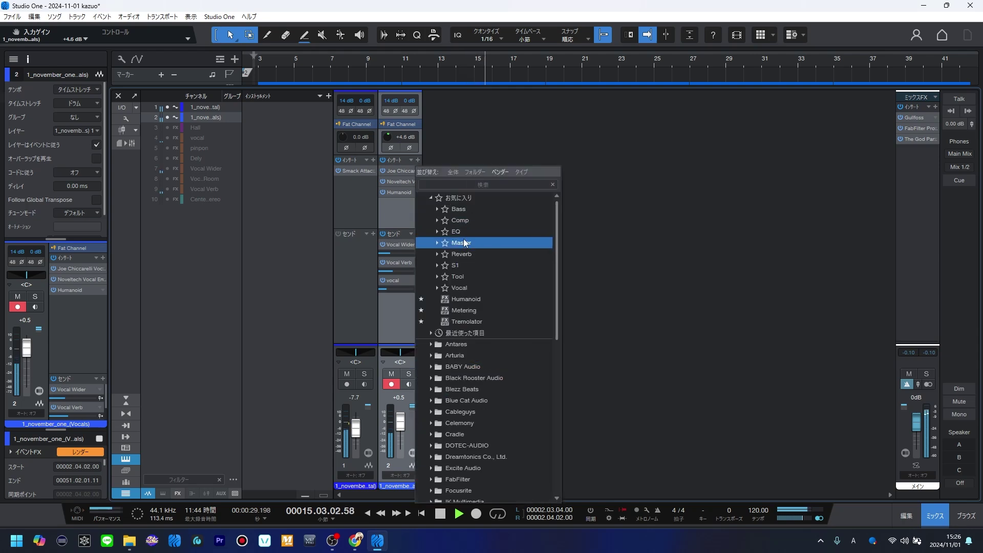
pyautogui.press('Up')
pyautogui.press('Up')
pyautogui.press('Up')
pyautogui.press('Up')
pyautogui.click(500, 184)
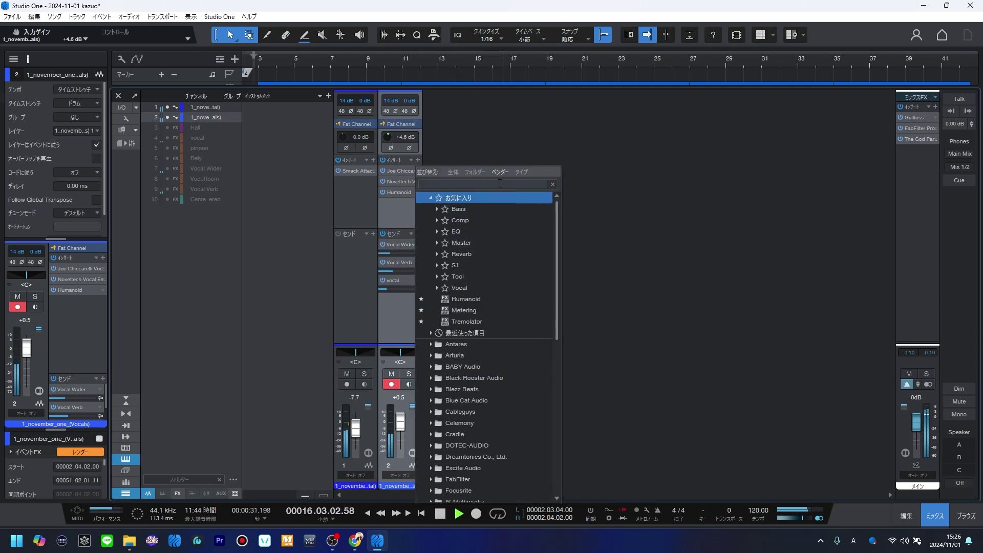
pyautogui.write('t')
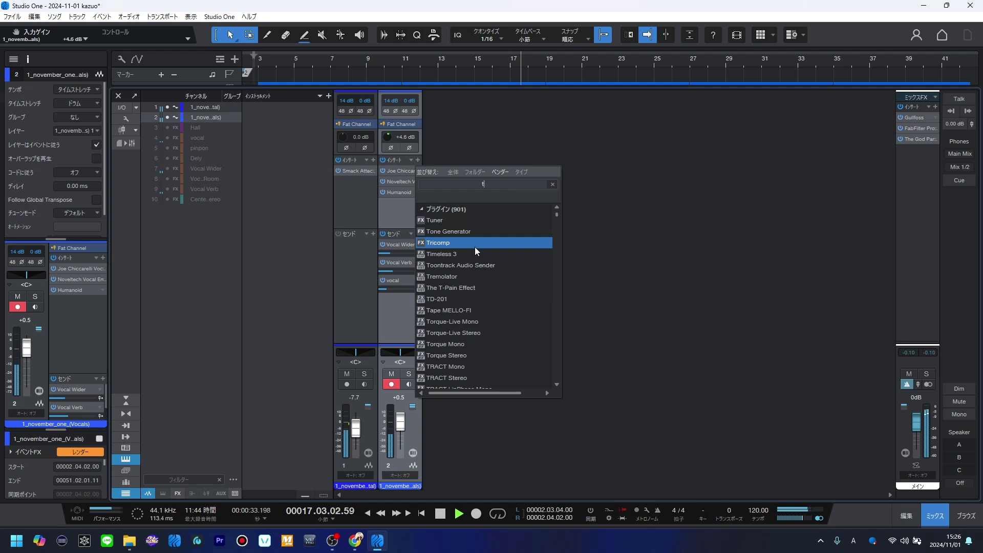
pyautogui.write('-')
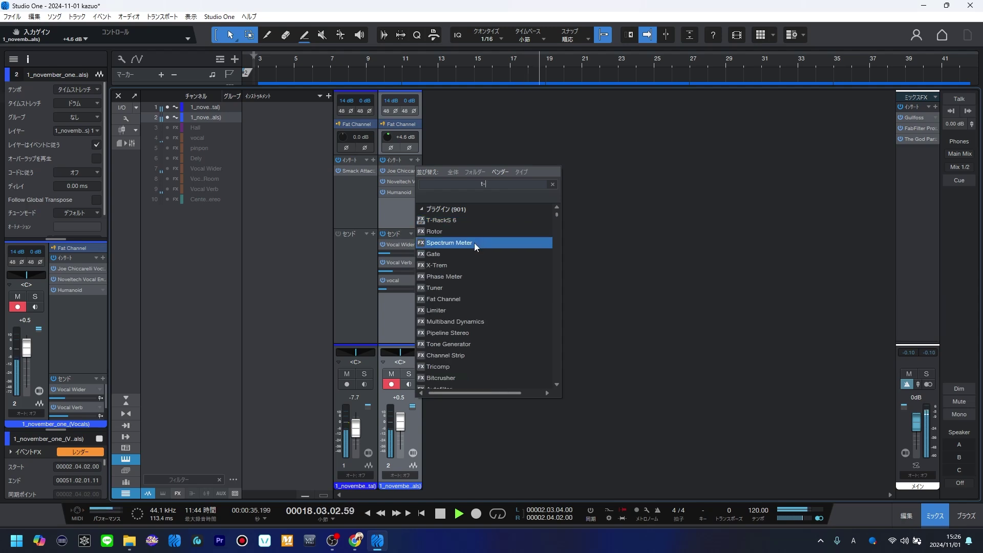
pyautogui.write('pai')
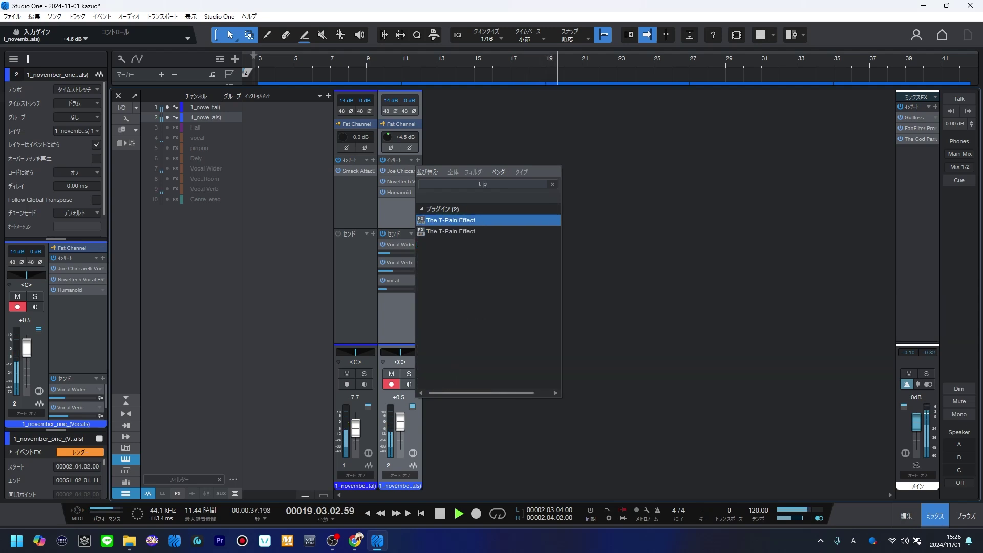
pyautogui.click(445, 223)
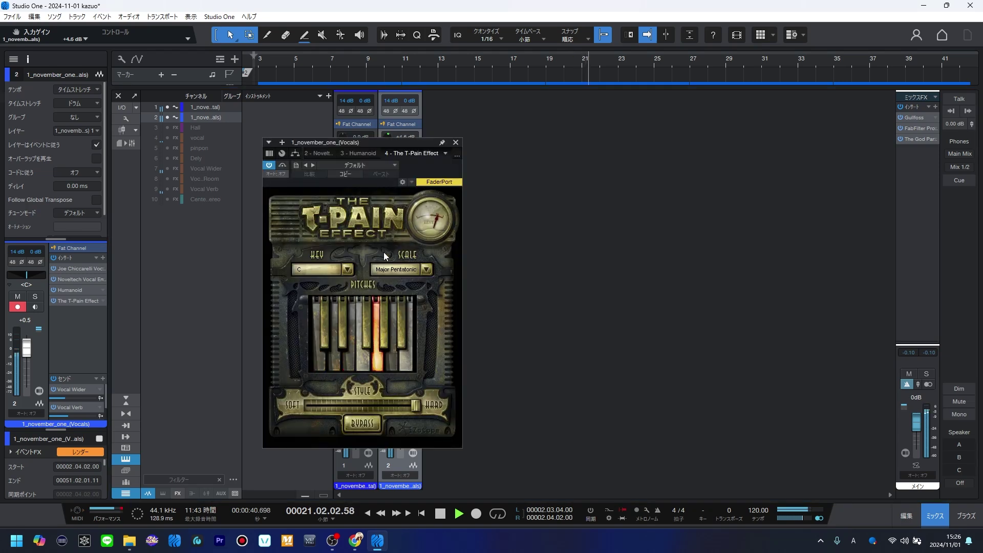
# Step: Set The T-Pain Effect's key to A and close the plug-in
pyautogui.click(344, 267)
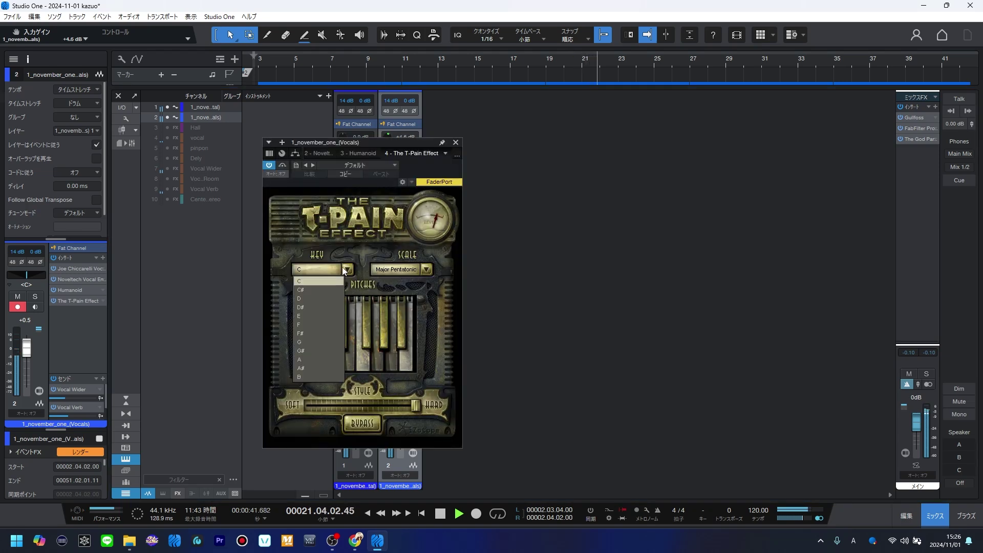
pyautogui.click(321, 358)
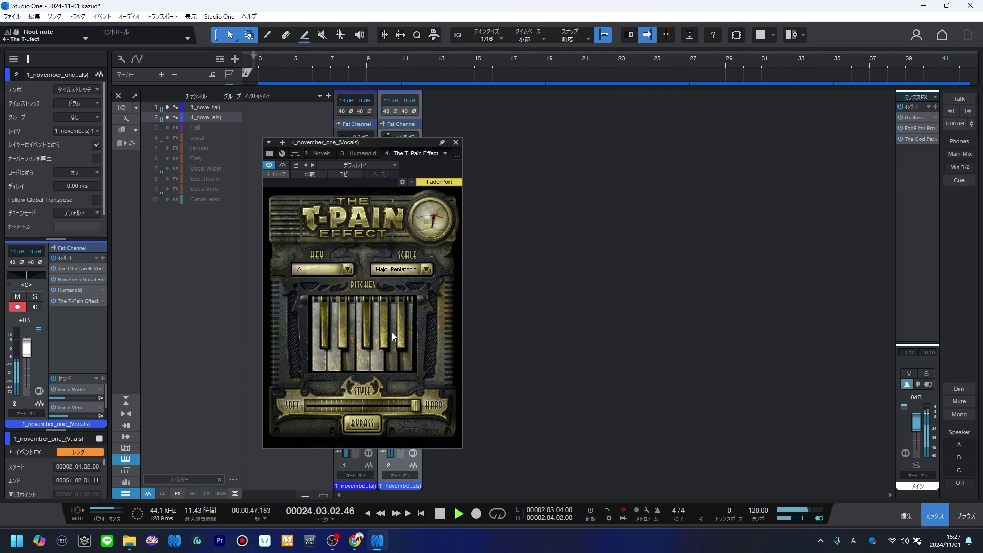
pyautogui.click(456, 142)
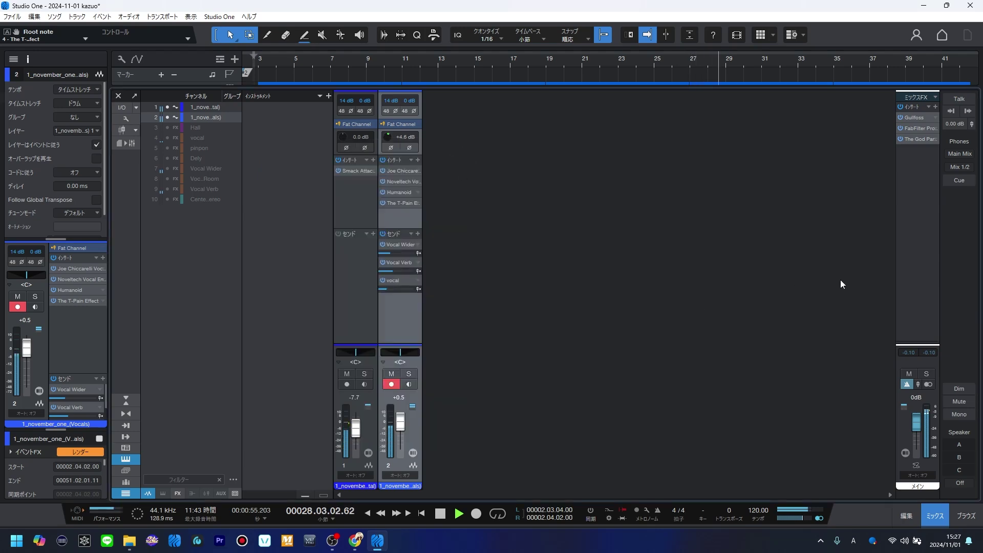
# Step: Lower The God Particle's output gain on the main output channel to -7.44 dB and close the plug-in
pyautogui.press('F3')
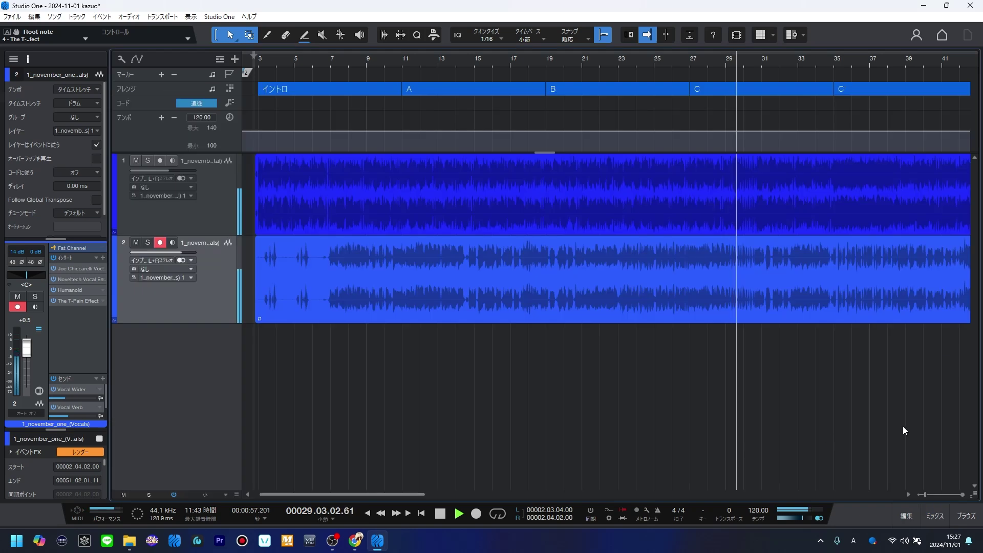
pyautogui.press('F3')
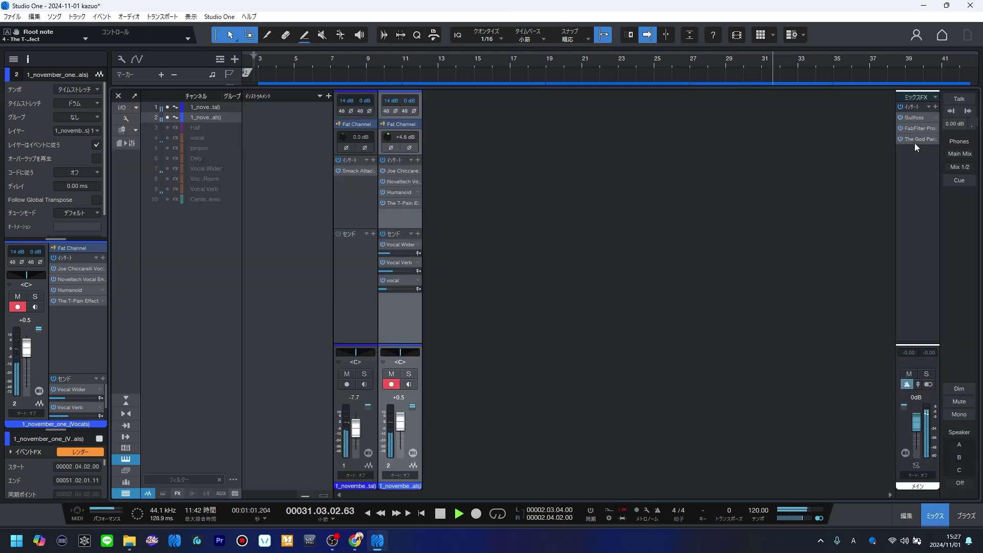
pyautogui.click(934, 139)
pyautogui.click(934, 152)
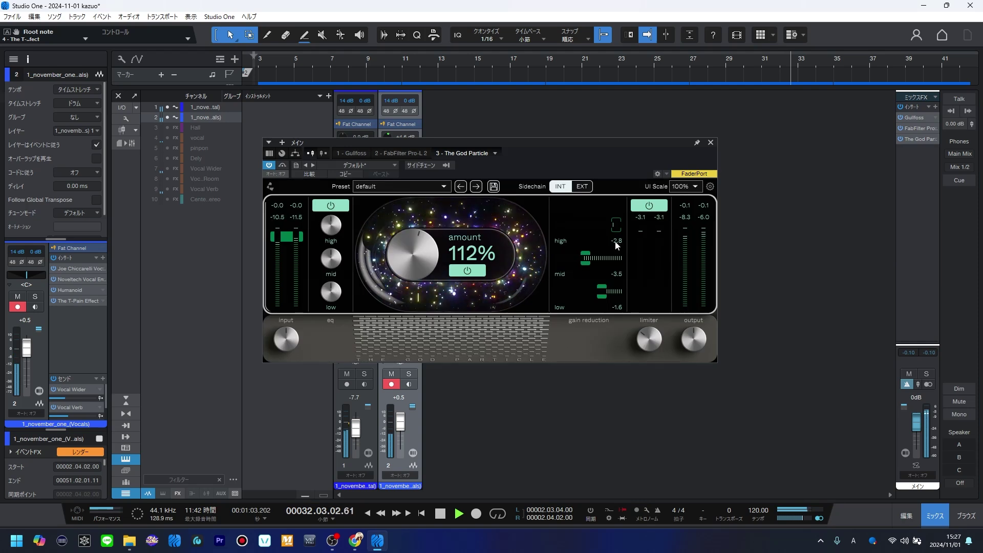
pyautogui.moveTo(692, 351); pyautogui.dragTo(693, 362)
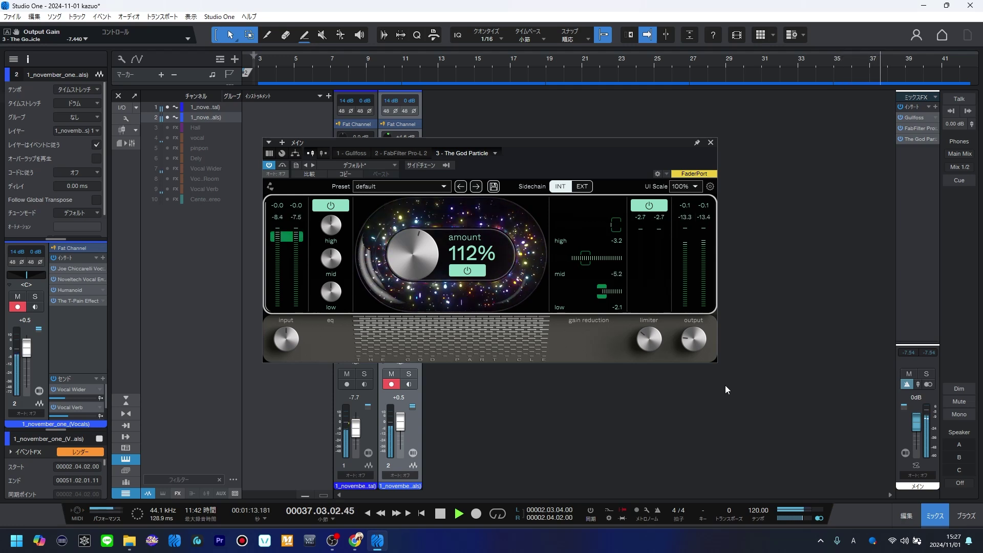
pyautogui.click(710, 143)
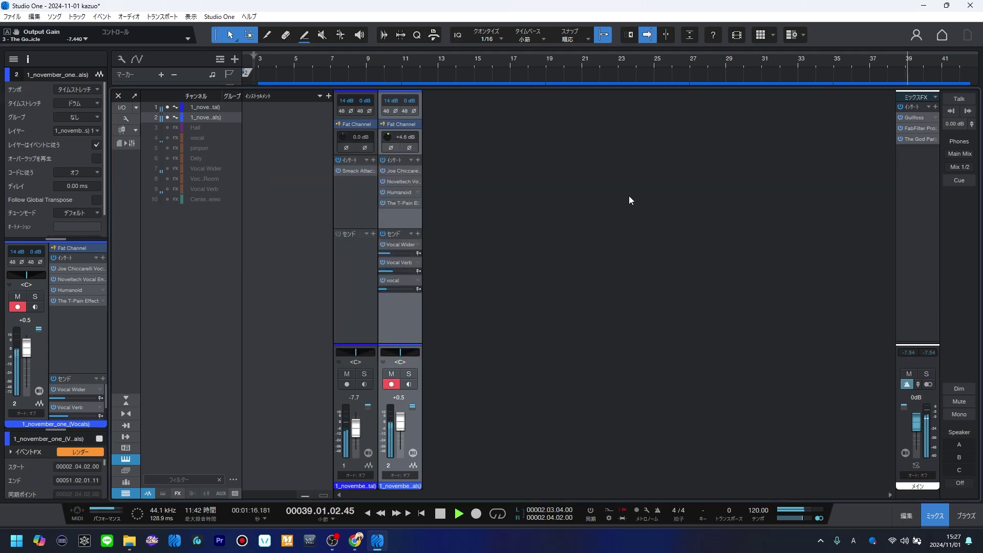
# Step: Save the vocals channel's Humanoid settings as a preset named SASSY BOT and close the plug-in
pyautogui.click(418, 191)
pyautogui.click(426, 203)
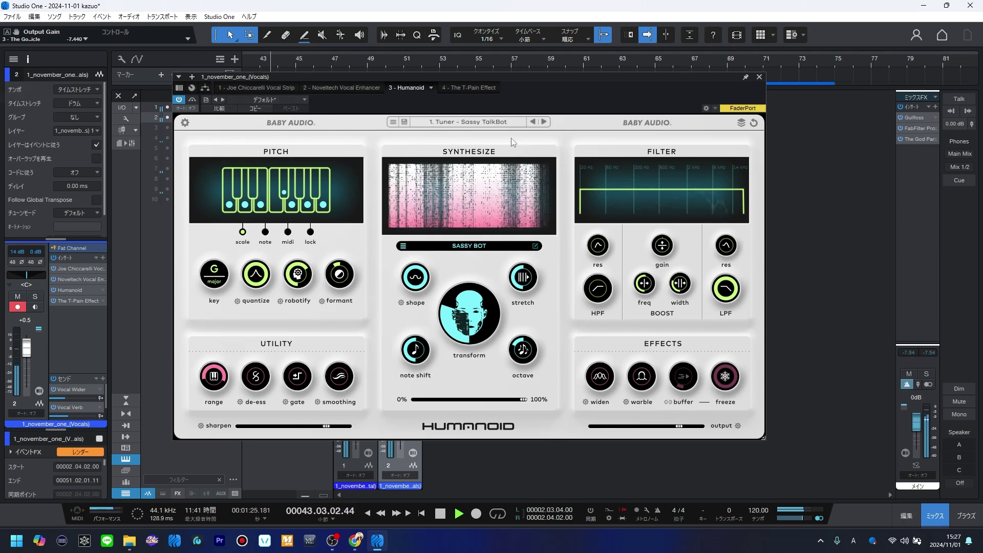
pyautogui.click(205, 101)
pyautogui.click(207, 116)
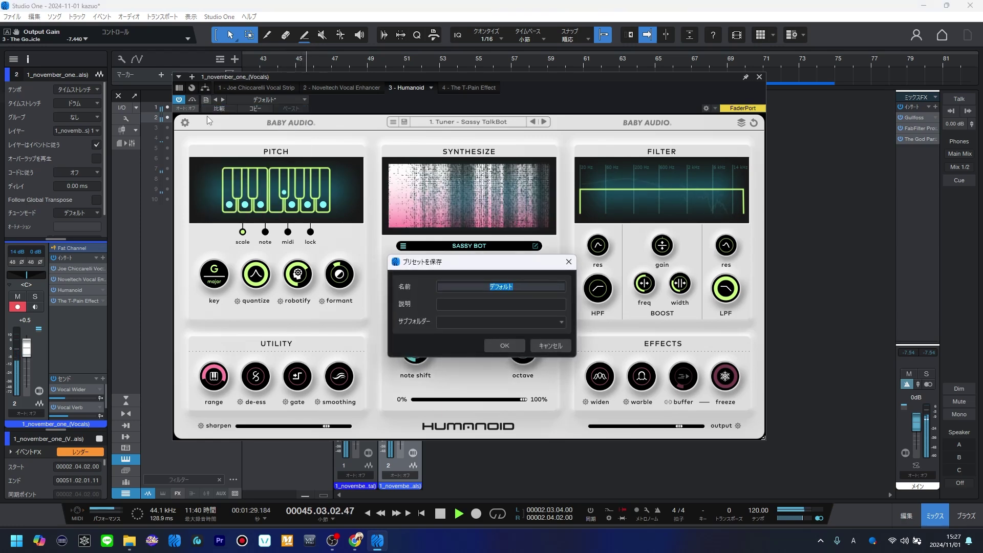
pyautogui.write('SA')
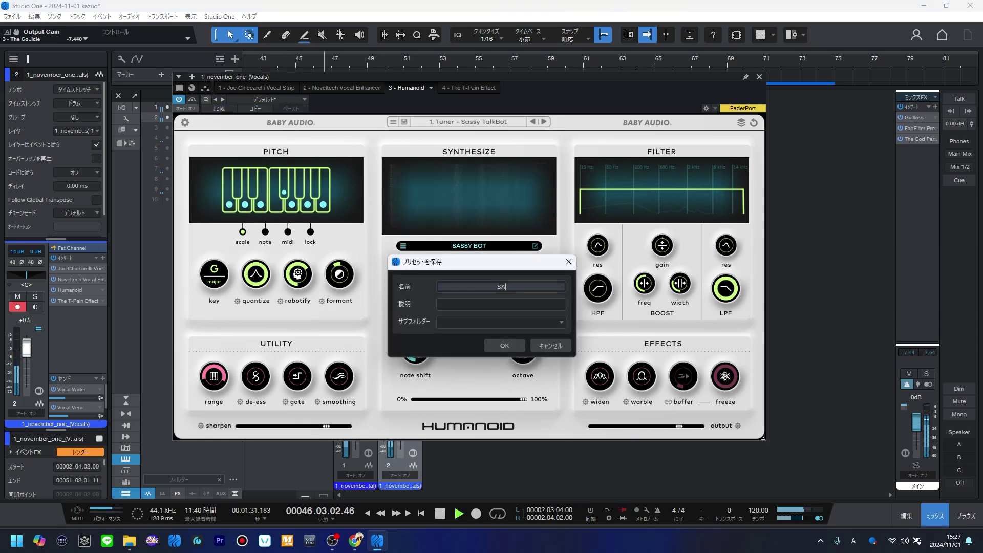
pyautogui.write('SSY B')
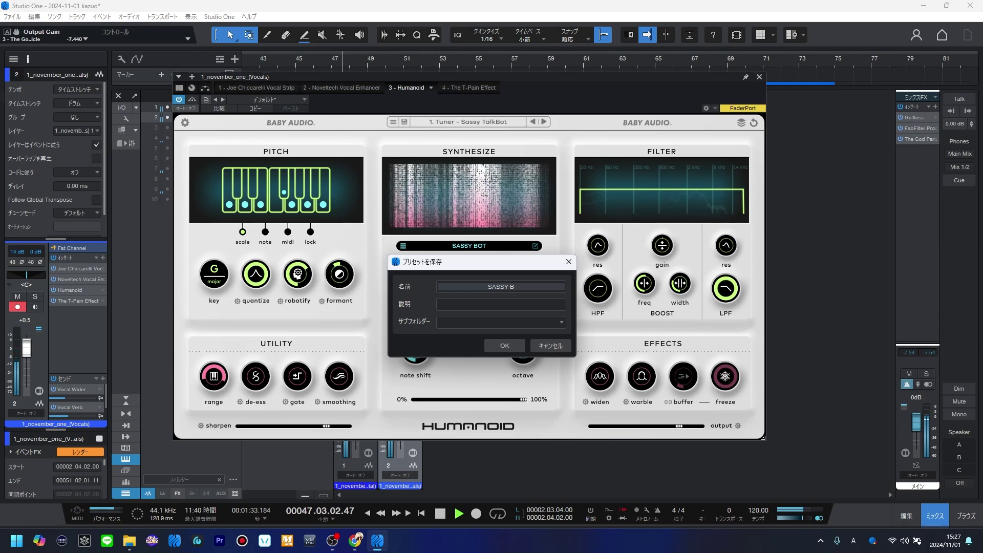
pyautogui.write('OT')
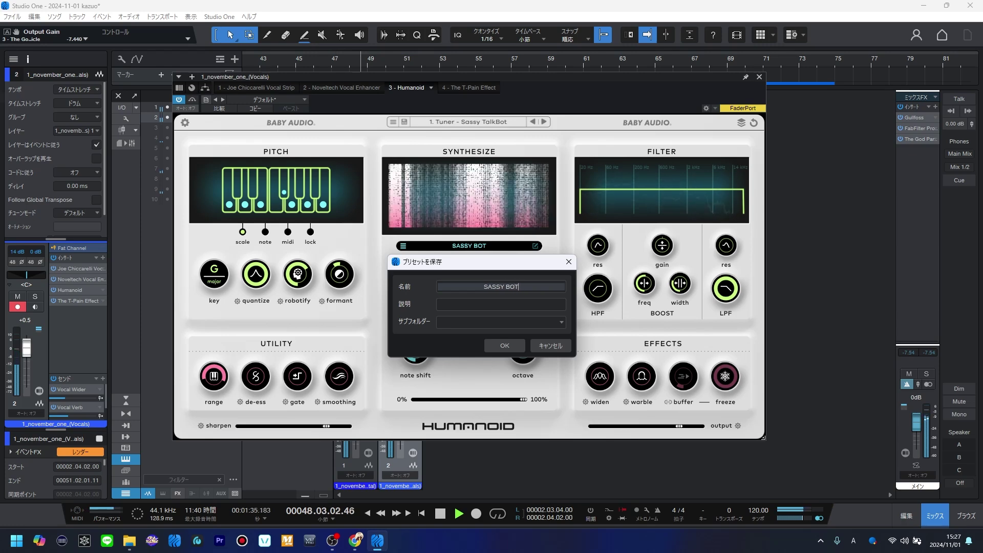
pyautogui.press('Return')
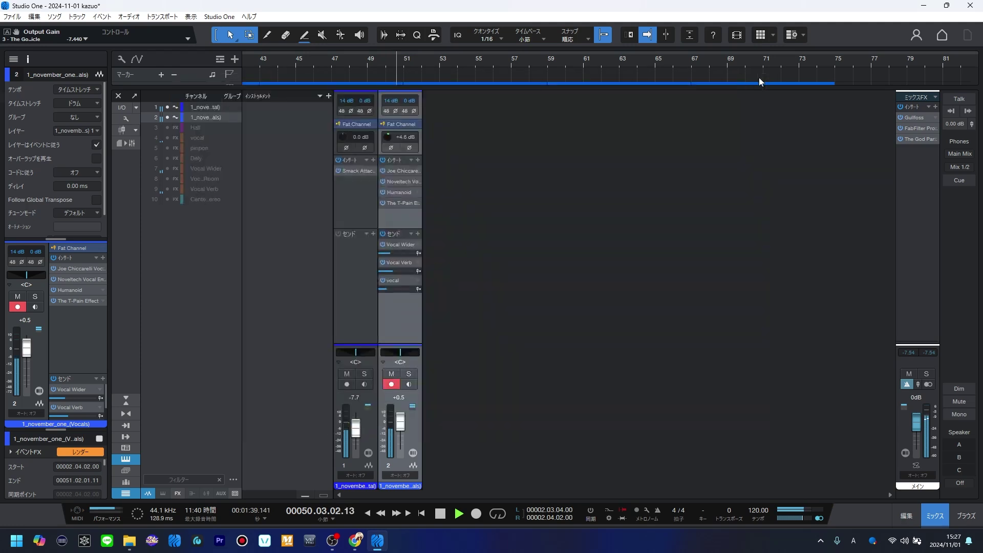
pyautogui.click(759, 77)
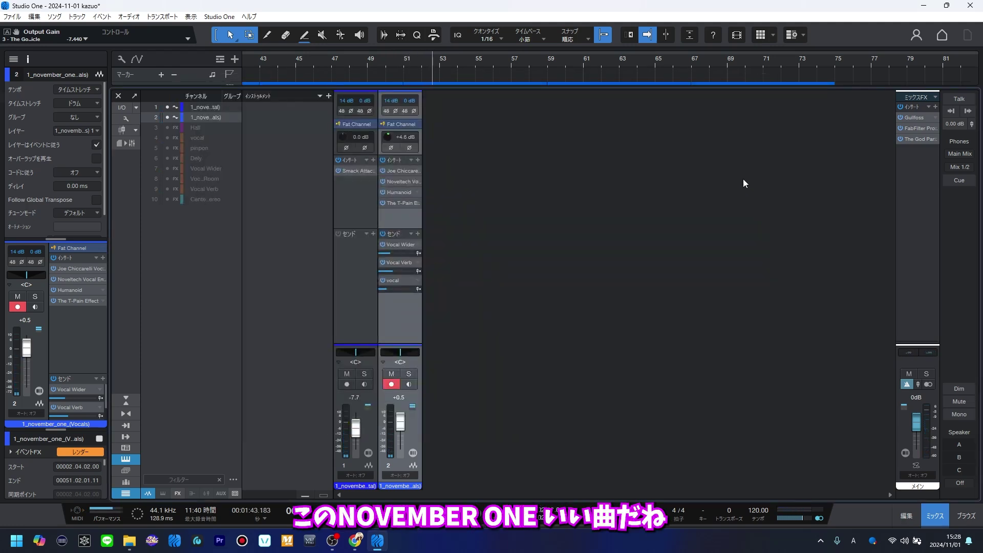
# Step: Restart playback from the beginning with the main volume at -15.5 dB, and show the whole song in the arrangement
pyautogui.press('Home')
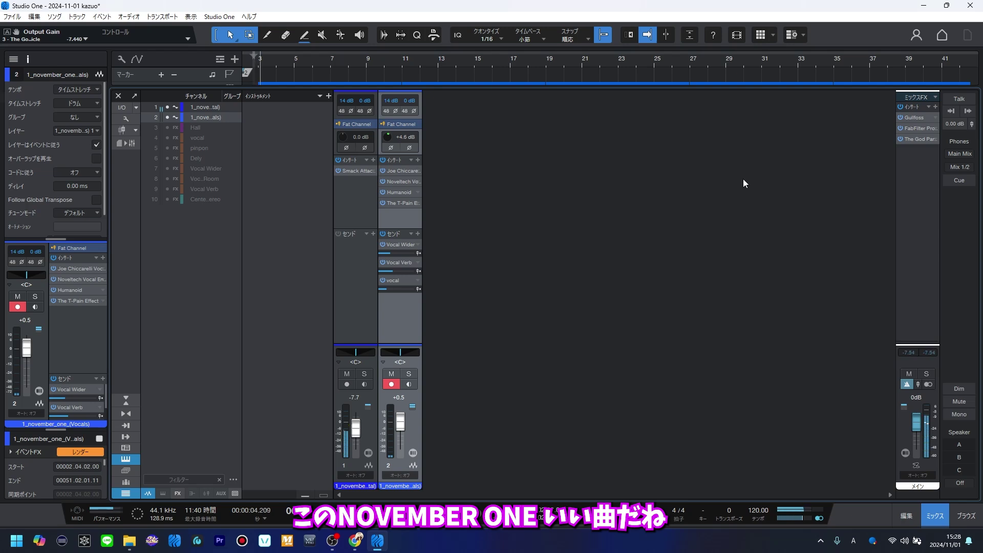
pyautogui.moveTo(921, 422); pyautogui.dragTo(917, 432)
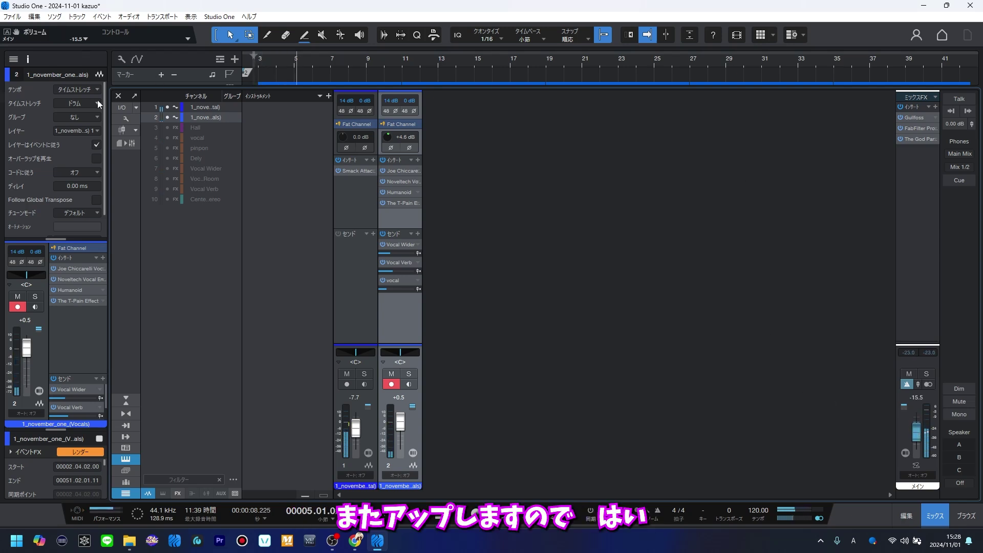
pyautogui.click(116, 96)
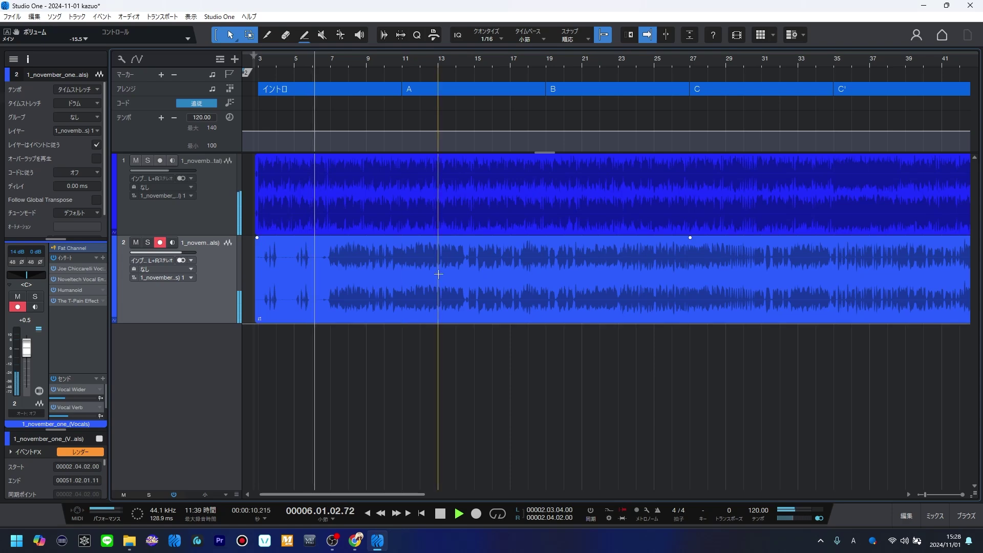
pyautogui.hotkey('shift', 'f')
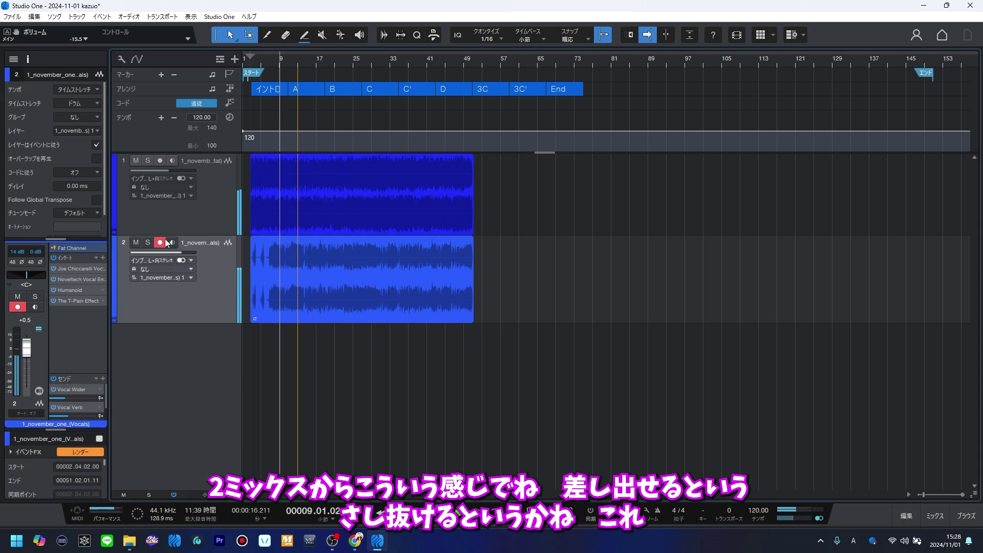
# Step: Listen to the vocals track and the instrumental track in solo, and return both to normal playback
pyautogui.click(149, 244)
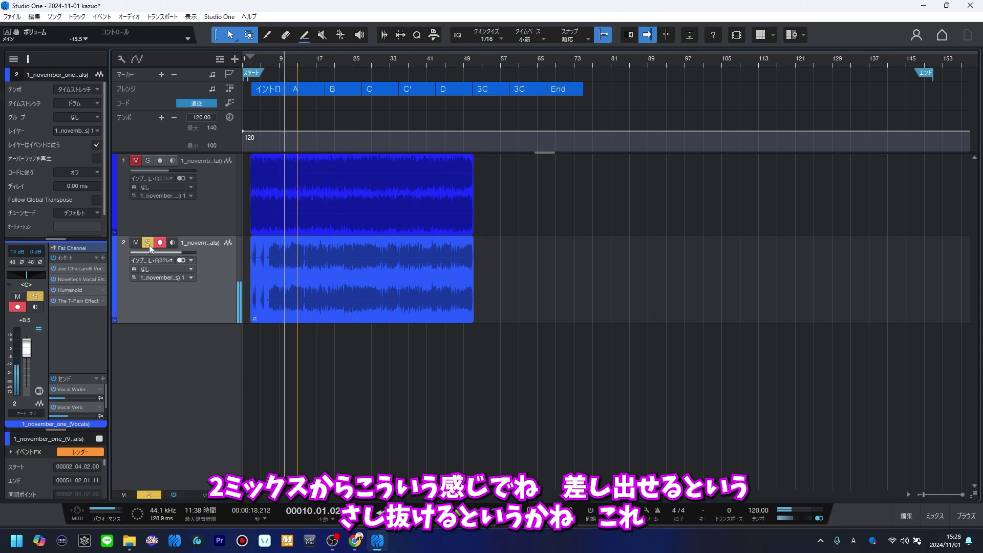
pyautogui.click(149, 244)
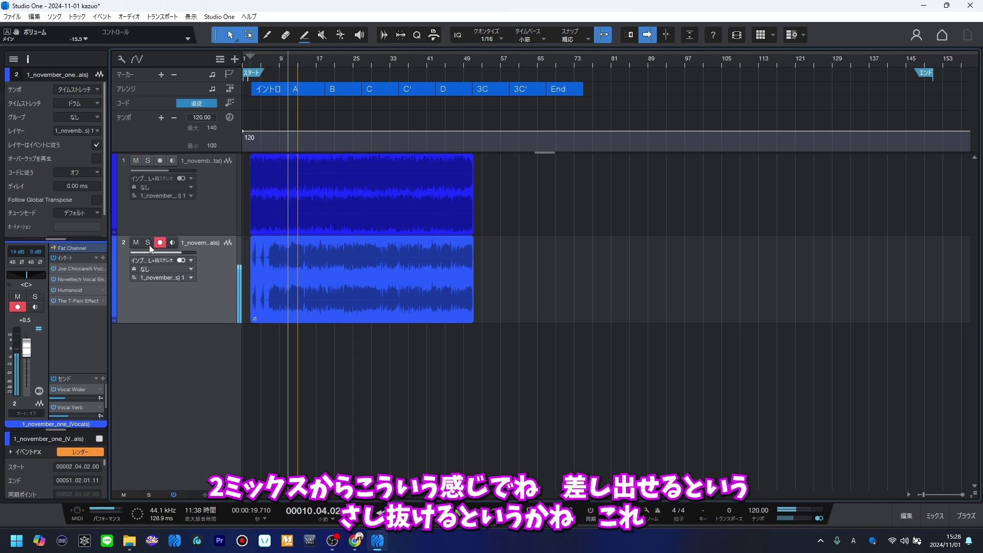
pyautogui.click(147, 161)
pyautogui.click(204, 205)
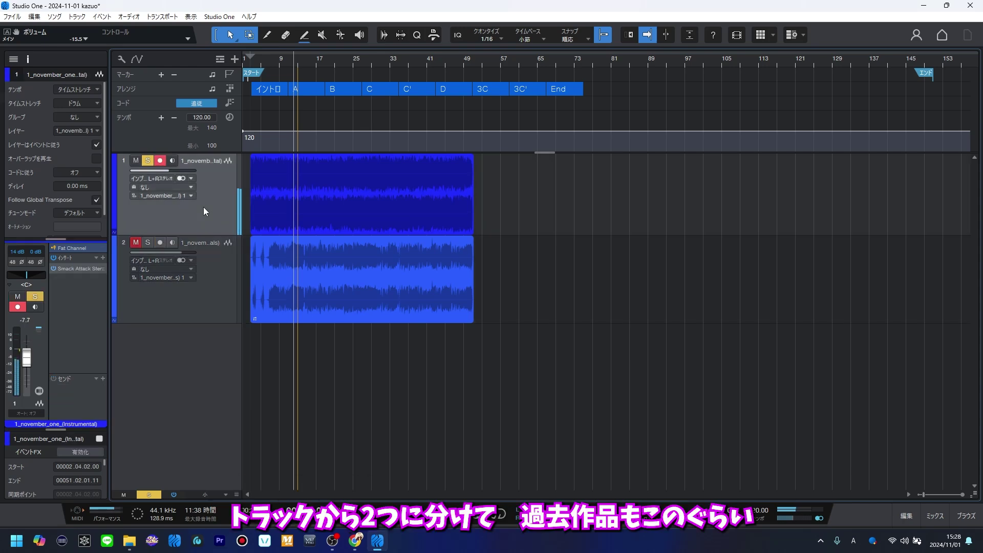
pyautogui.click(148, 243)
pyautogui.click(148, 161)
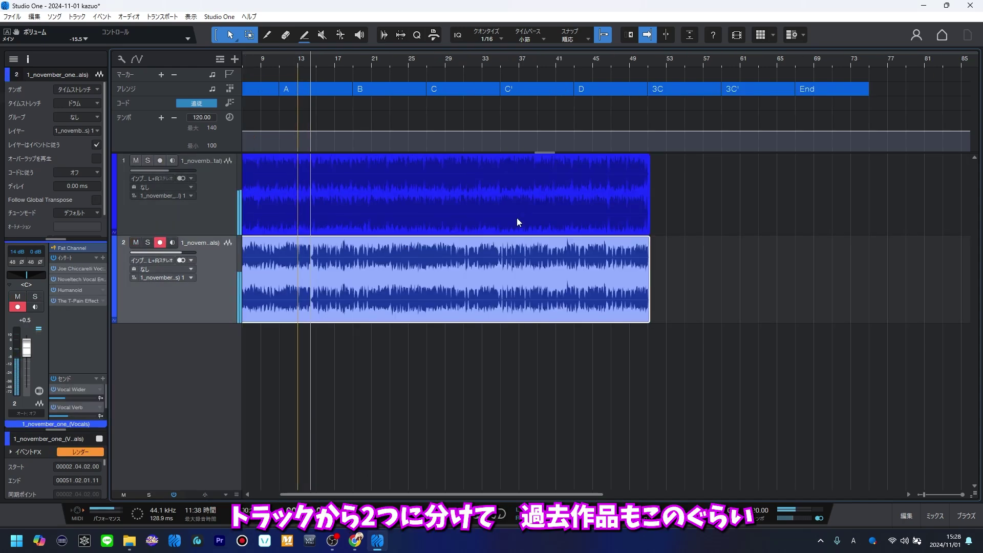
# Step: Set the mixer volumes to +0.8 dB for the main output, -0.7 dB for the instrumental and -1.4 dB for the vocals
pyautogui.press('e')
pyautogui.press('w')
pyautogui.press('w')
pyautogui.press('w')
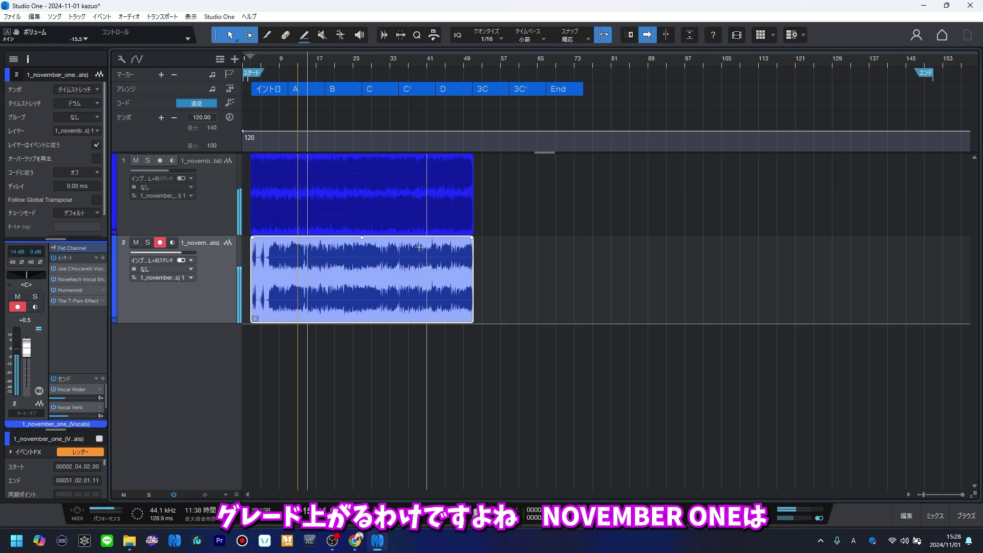
pyautogui.press('F3')
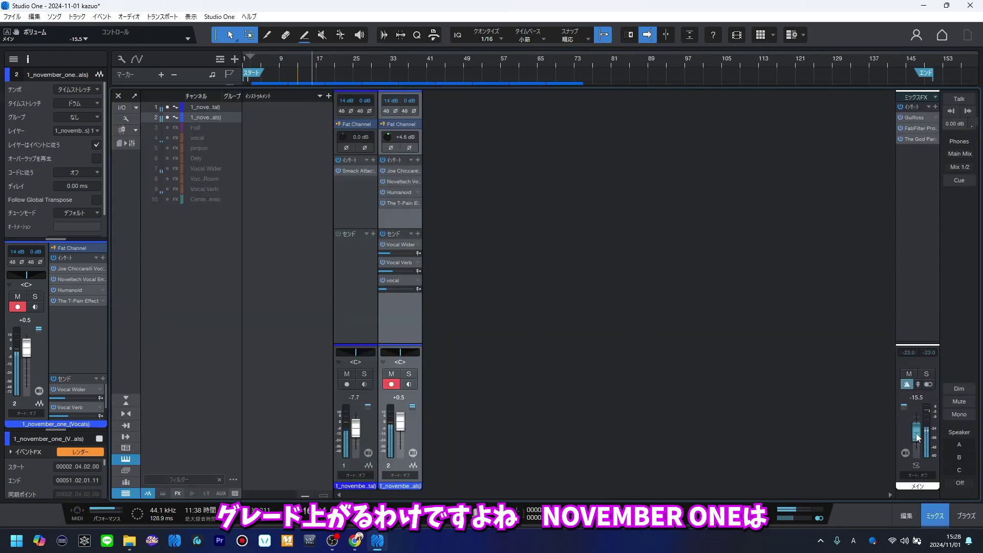
pyautogui.moveTo(917, 434); pyautogui.dragTo(916, 425)
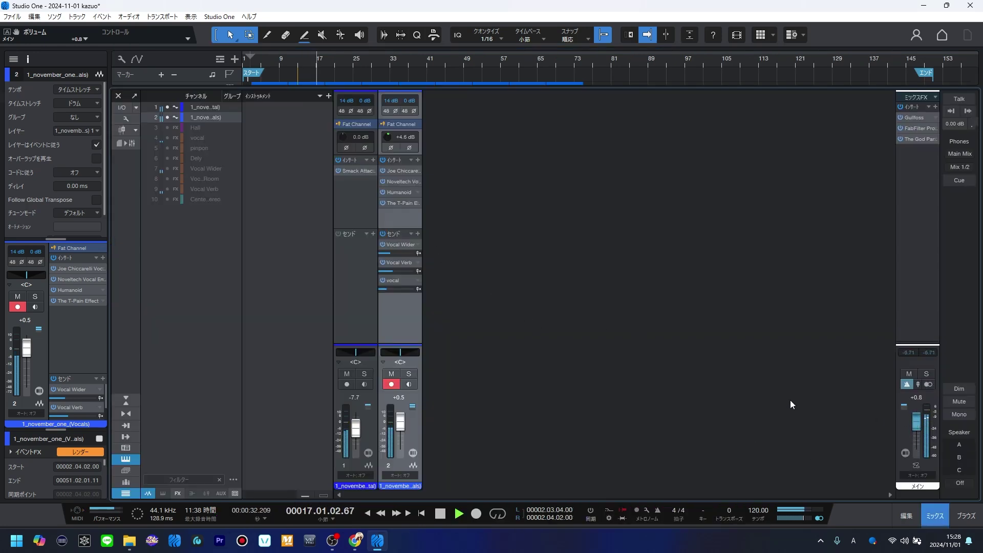
pyautogui.moveTo(352, 436); pyautogui.dragTo(353, 431)
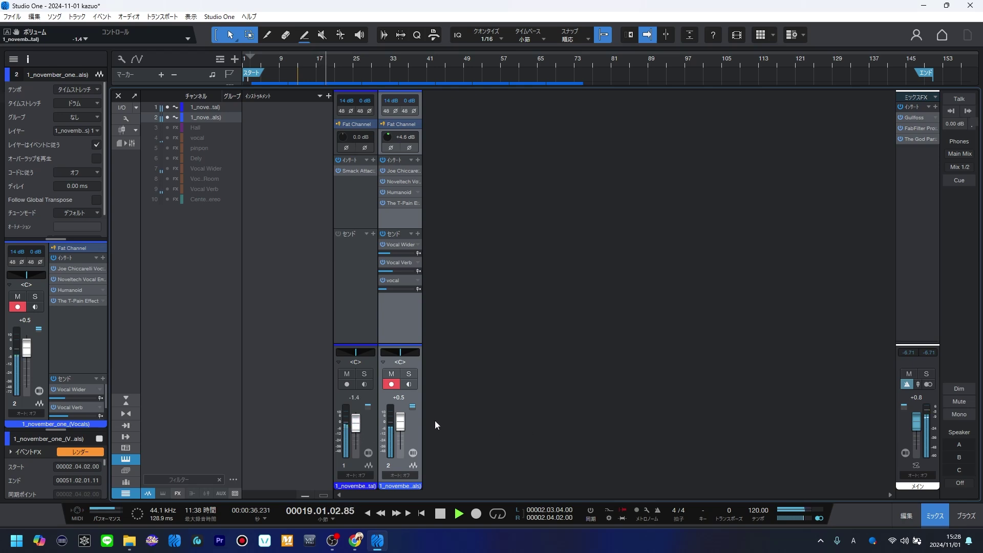
pyautogui.moveTo(404, 425); pyautogui.dragTo(356, 423)
# Step: On the vocals channel, set the Noveltech Vocal Enhancer's Enhancement to 37 and the vocal send level to -29.2 dB
pyautogui.rightClick(419, 181)
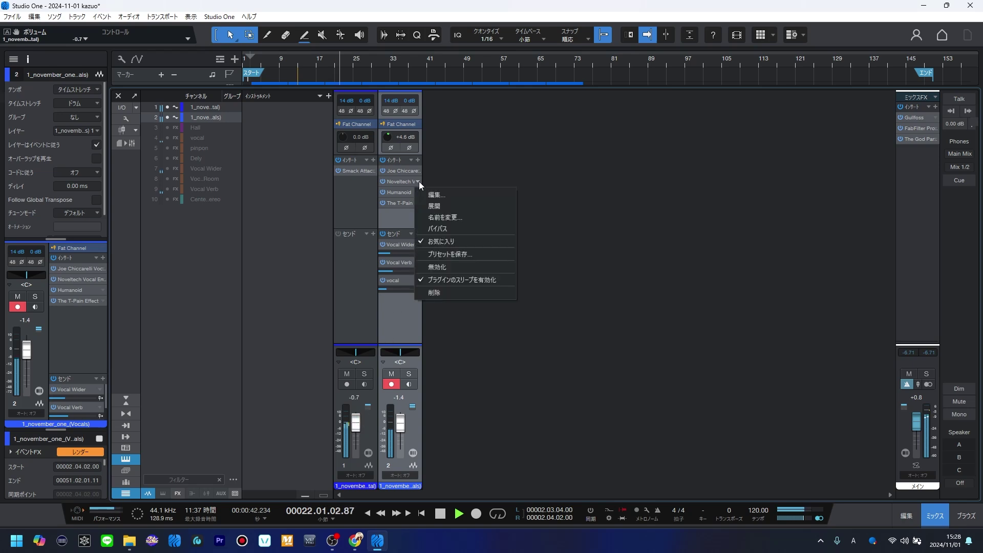
pyautogui.click(456, 195)
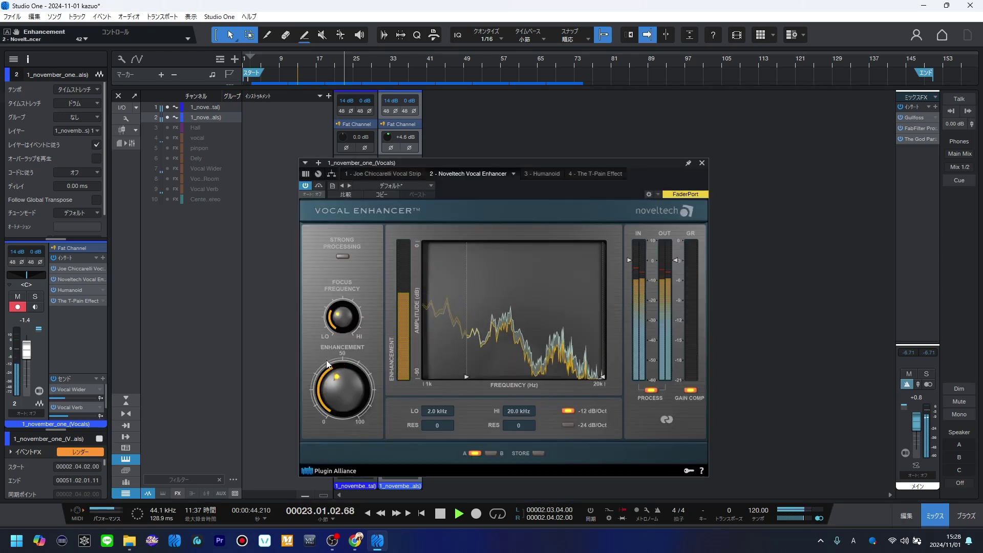
pyautogui.click(702, 163)
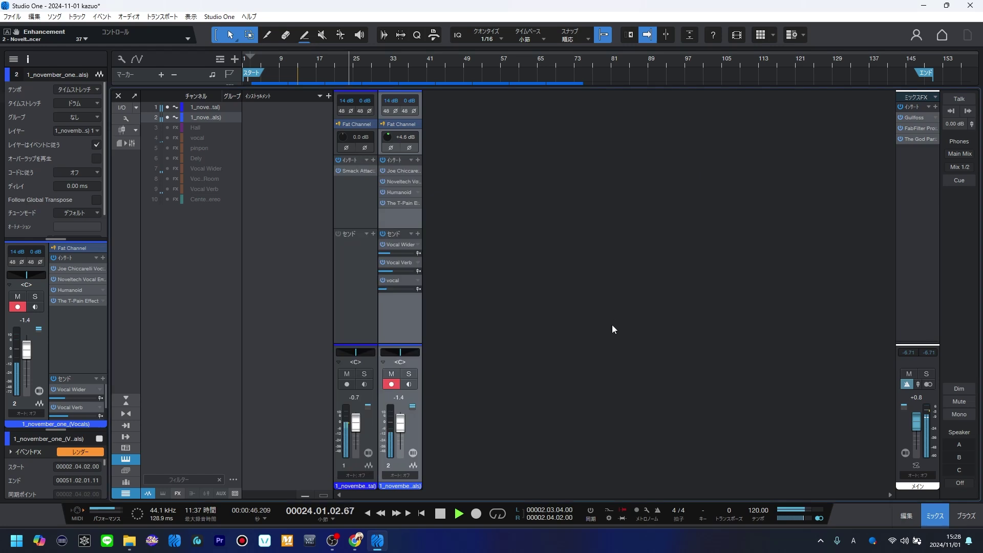
pyautogui.moveTo(392, 290); pyautogui.dragTo(397, 290)
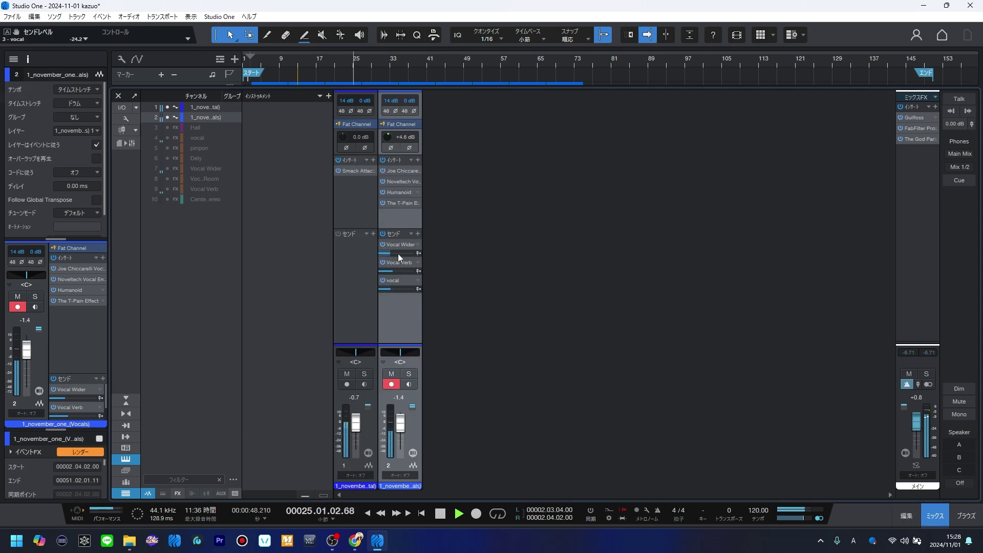
pyautogui.scroll(-5, 385, 291)
pyautogui.click(419, 160)
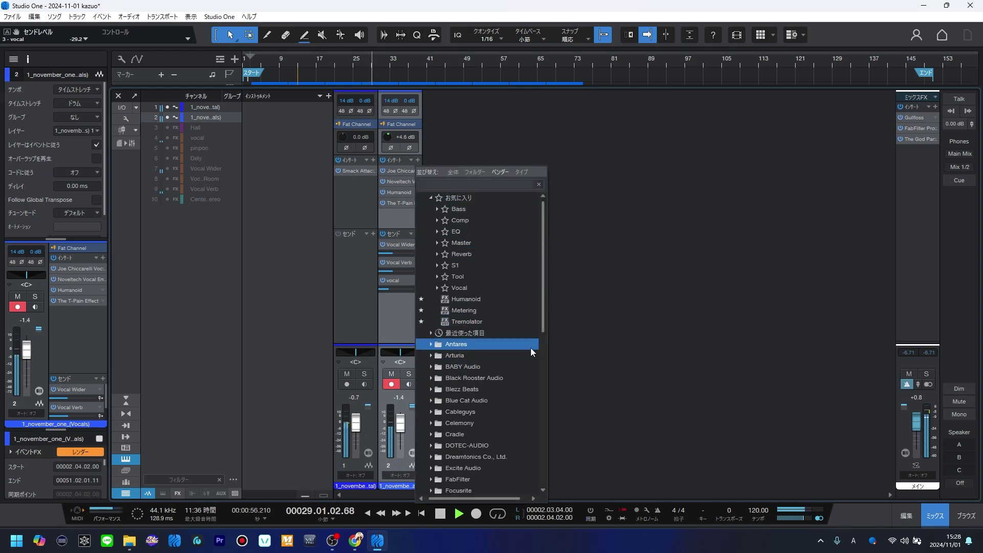
pyautogui.moveTo(543, 329); pyautogui.dragTo(544, 404)
pyautogui.click(601, 364)
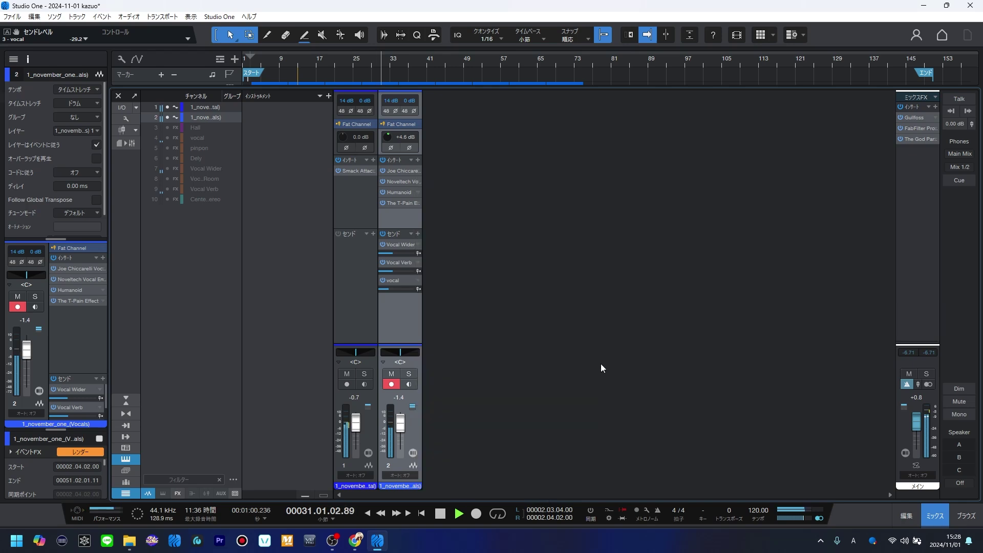
# Step: Save the song, and set the main output volume to -0.1 dB during playback
pyautogui.hotkey('ctrl', 's')
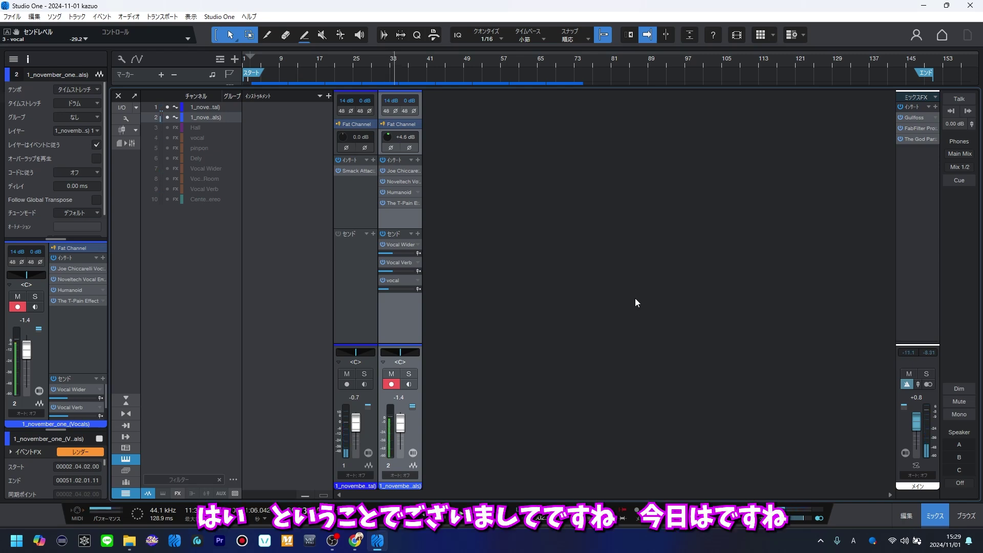
pyautogui.moveTo(916, 422)
pyautogui.mouseDown()
pyautogui.moveTo(917, 439)
pyautogui.moveTo(917, 432)
pyautogui.mouseUp()
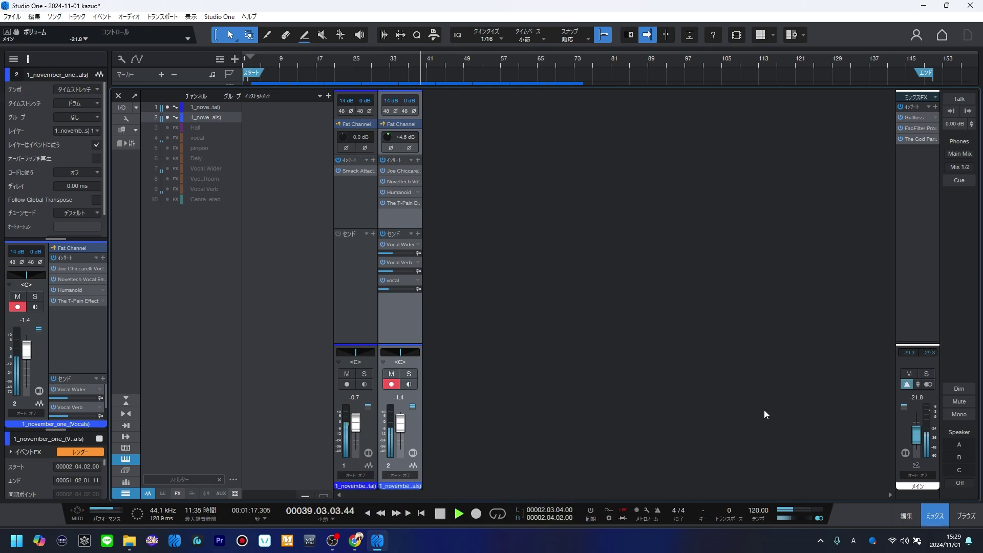
pyautogui.scroll(5, 919, 434)
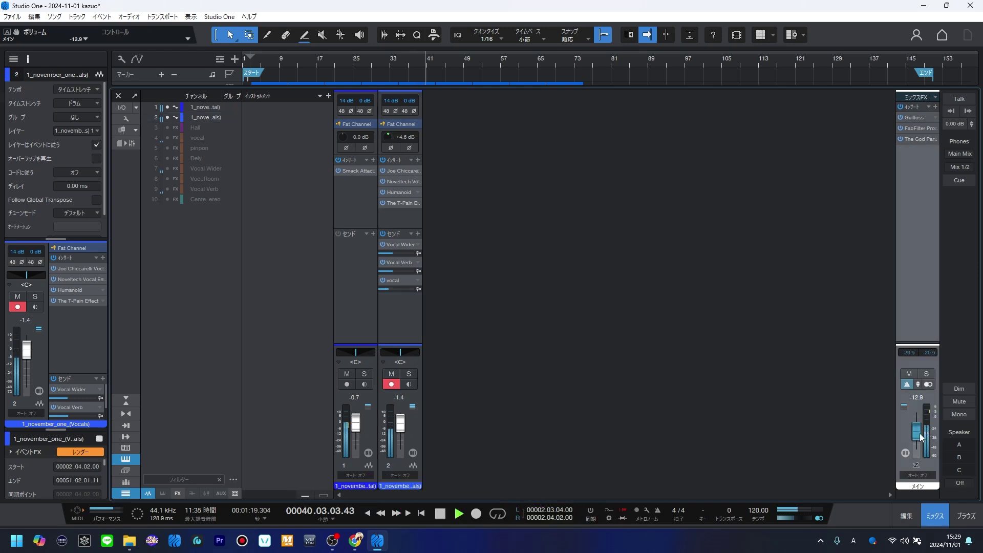
pyautogui.scroll(2, 921, 429)
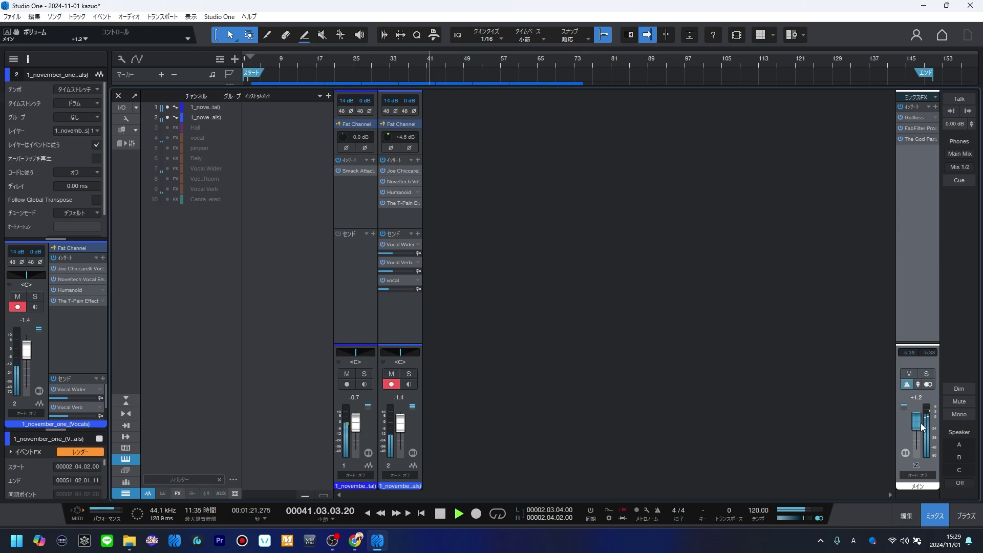
pyautogui.scroll(-1, 922, 428)
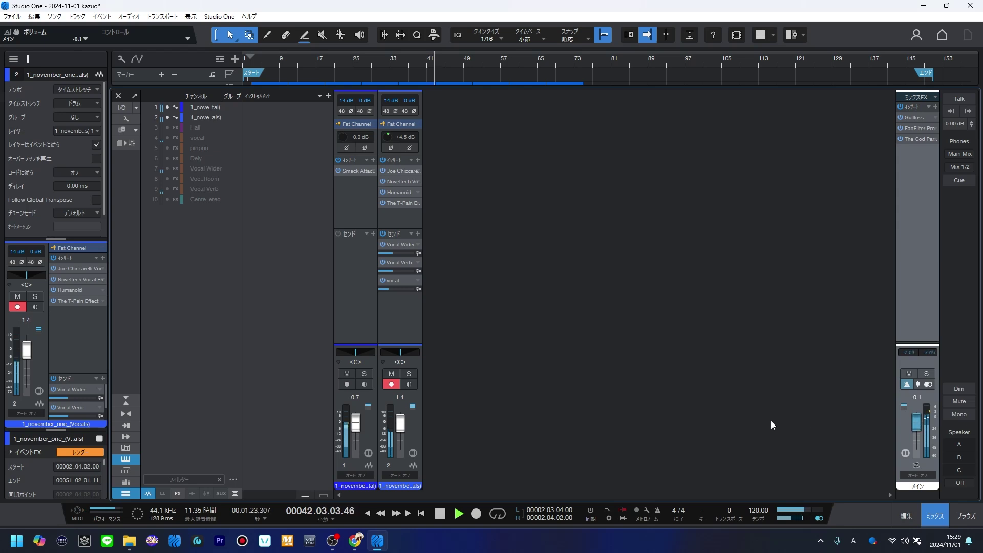